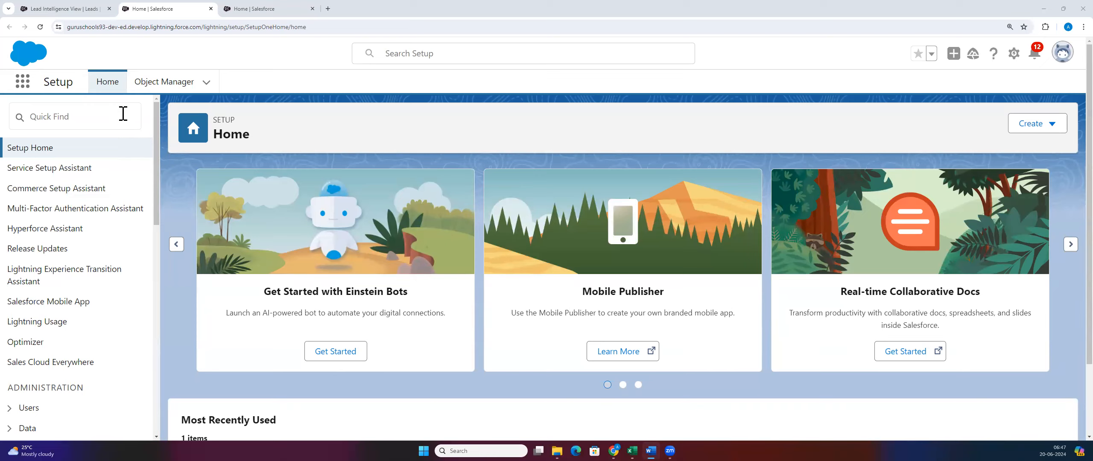
Step: Search 'company in' in Setup Quick Find and open Company Information
click(123, 114)
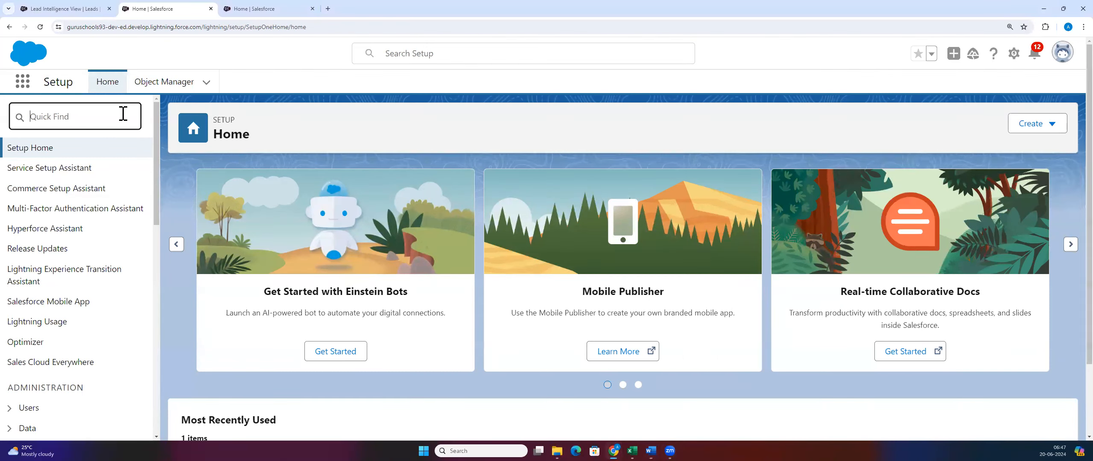
text(company in)
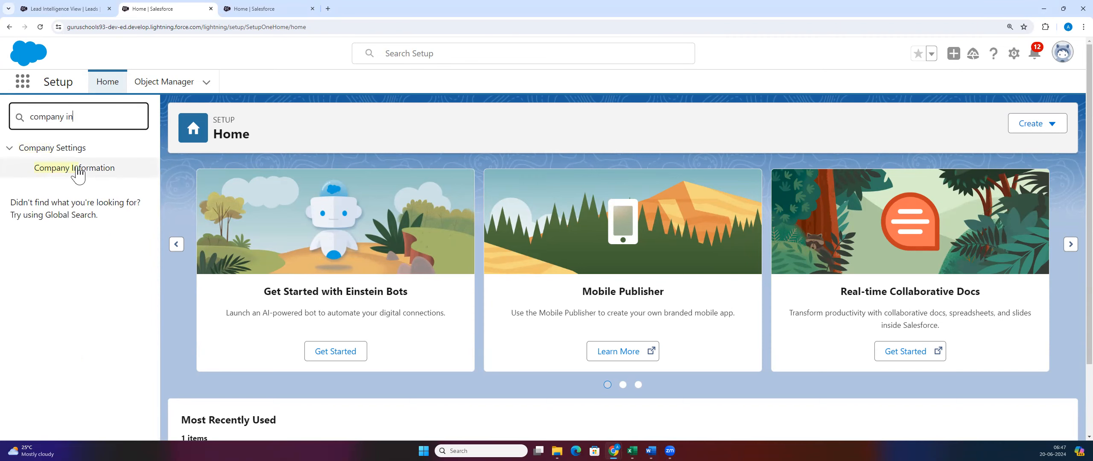
click(78, 171)
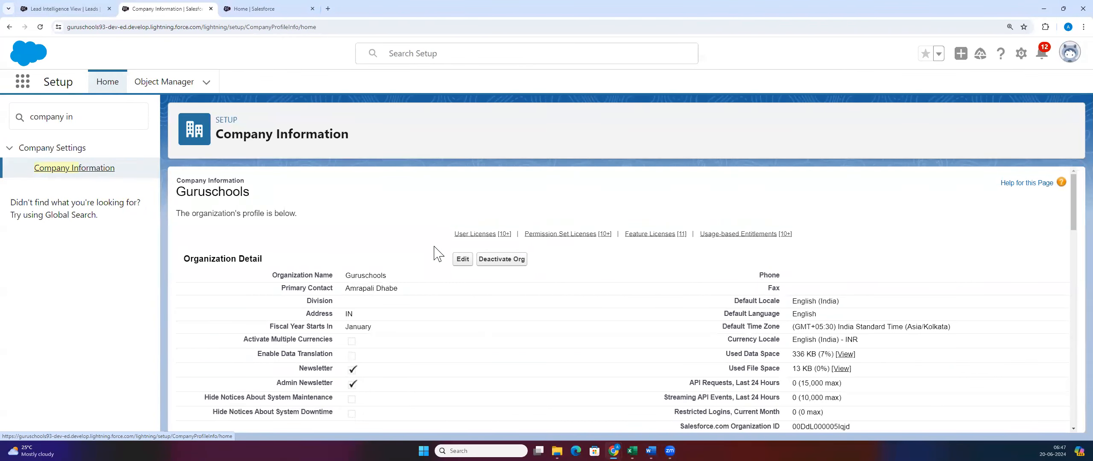
scroll(564, 297, down, 2)
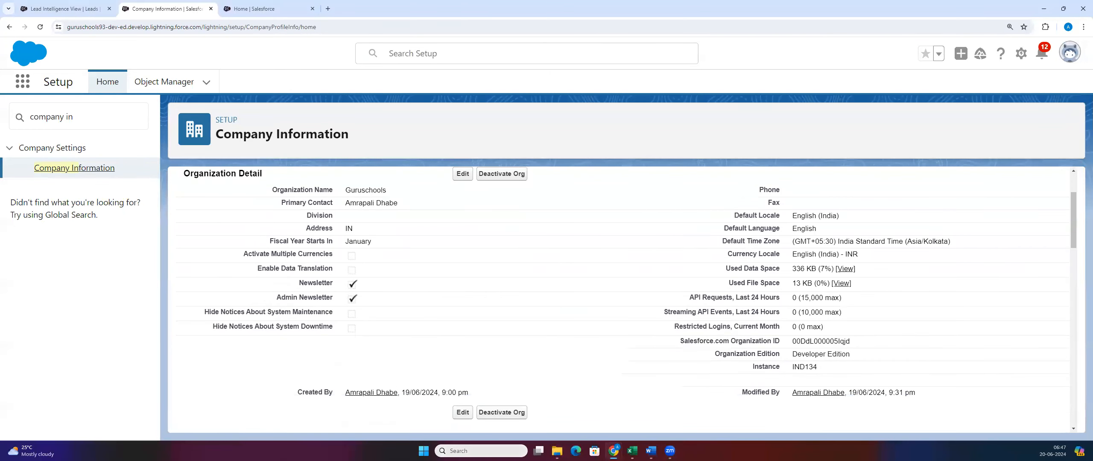
scroll(418, 389, up, 2)
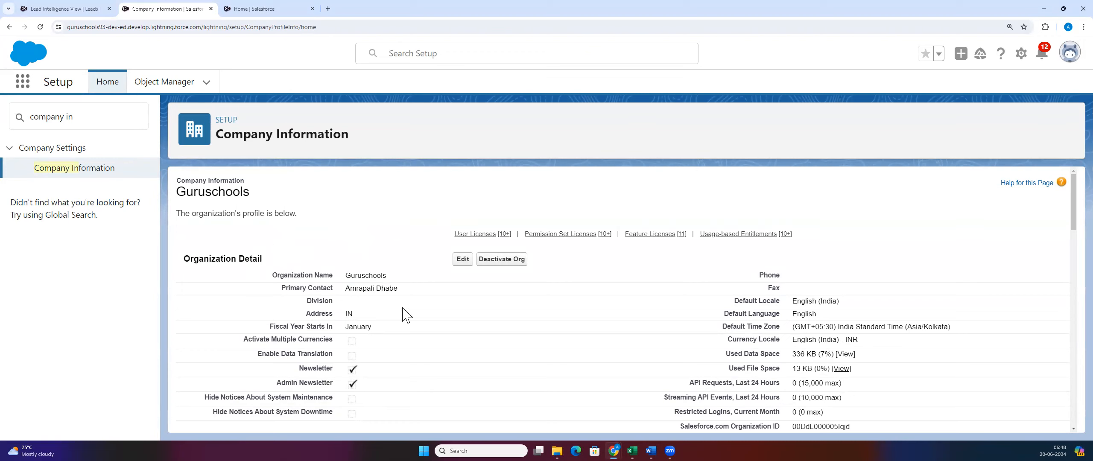
scroll(486, 256, down, 2)
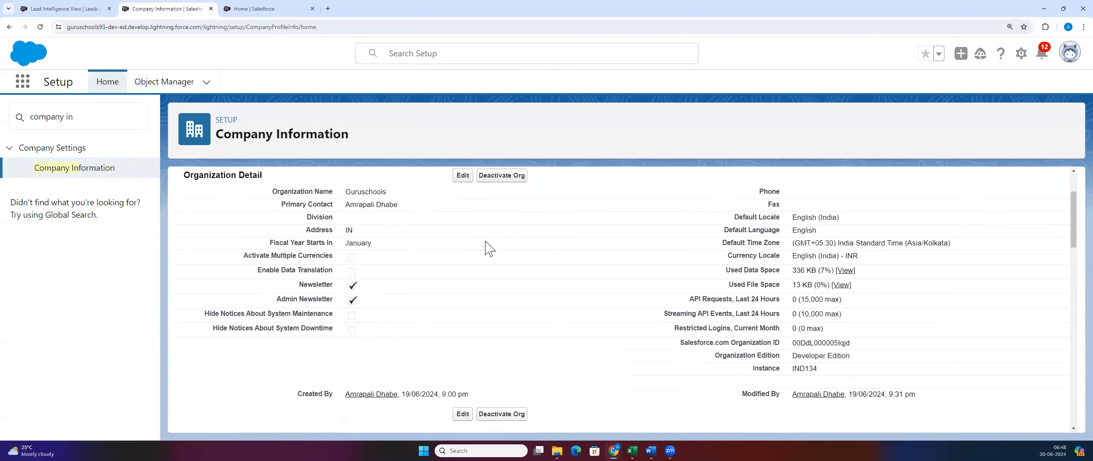
drag(347, 187, 405, 188)
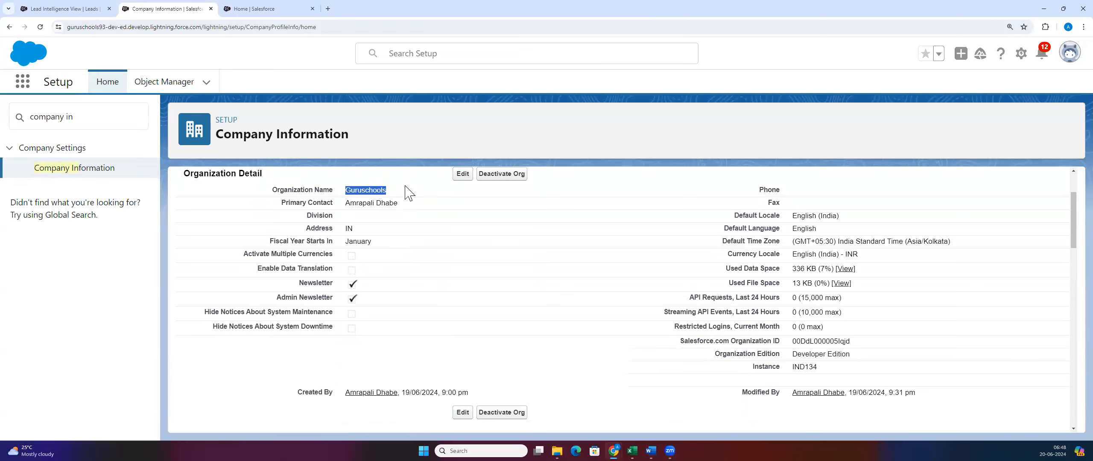
scroll(387, 270, up, 2)
drag(178, 190, 390, 200)
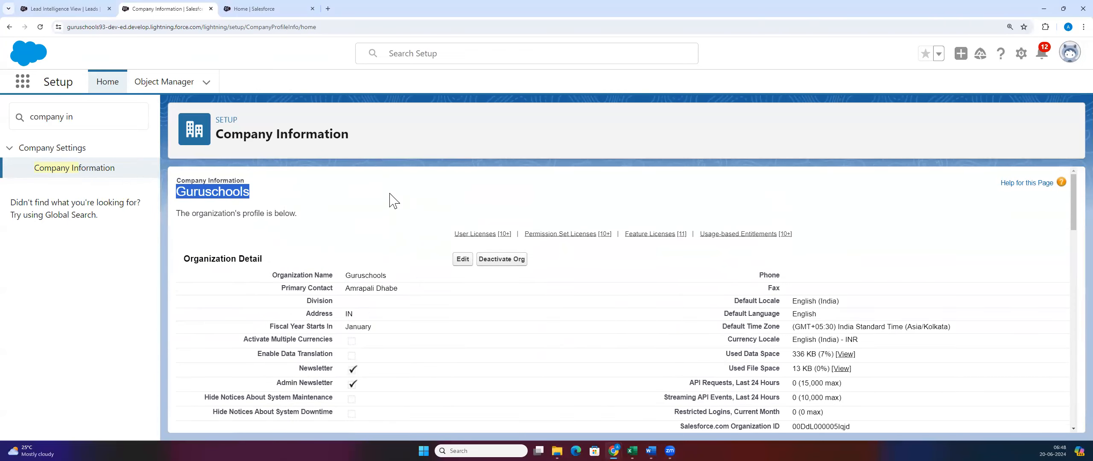
drag(333, 275, 416, 283)
click(390, 237)
scroll(397, 243, down, 2)
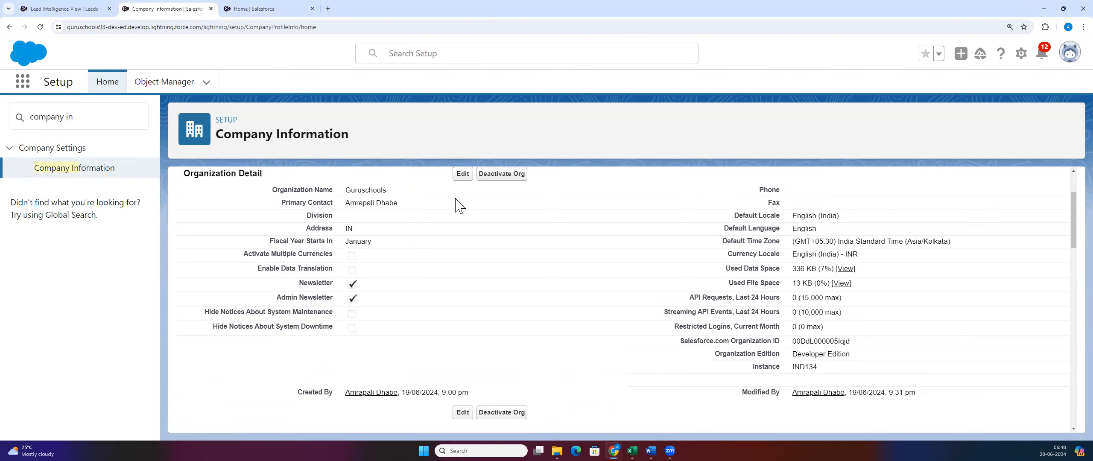
drag(345, 258, 403, 244)
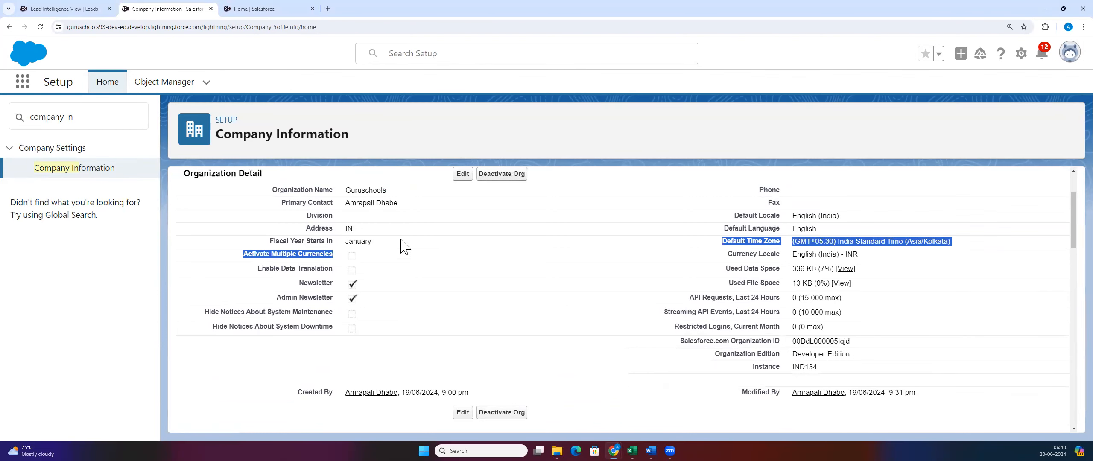
scroll(733, 295, up, 2)
click(732, 295)
scroll(891, 293, down, 2)
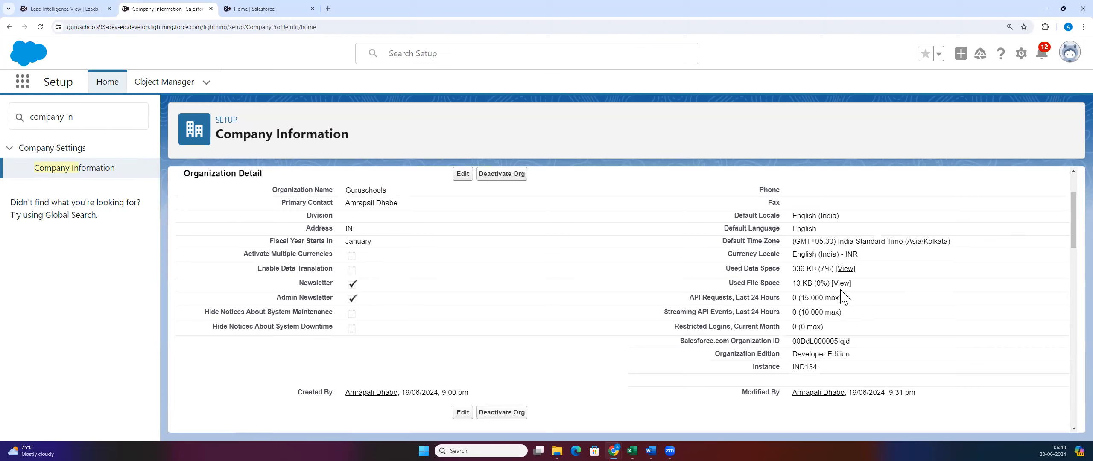
drag(794, 216, 868, 217)
double_click(795, 230)
drag(786, 244, 972, 241)
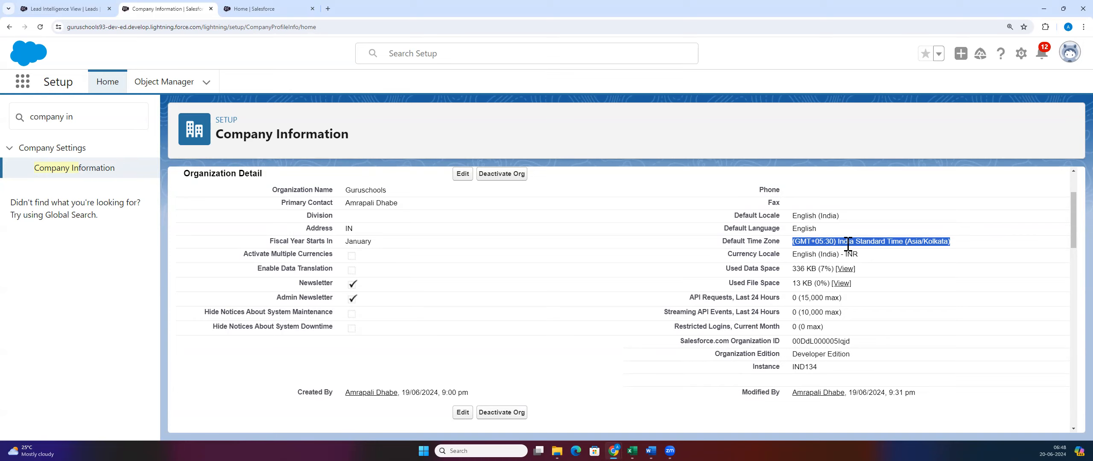
drag(788, 244, 952, 242)
click(952, 242)
drag(825, 241, 974, 246)
drag(795, 240, 997, 241)
click(996, 240)
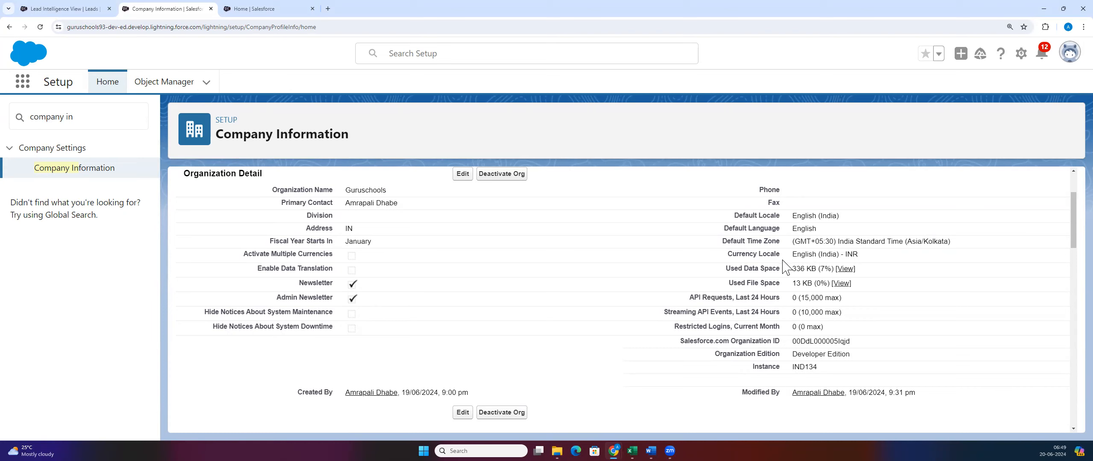
drag(802, 254, 895, 257)
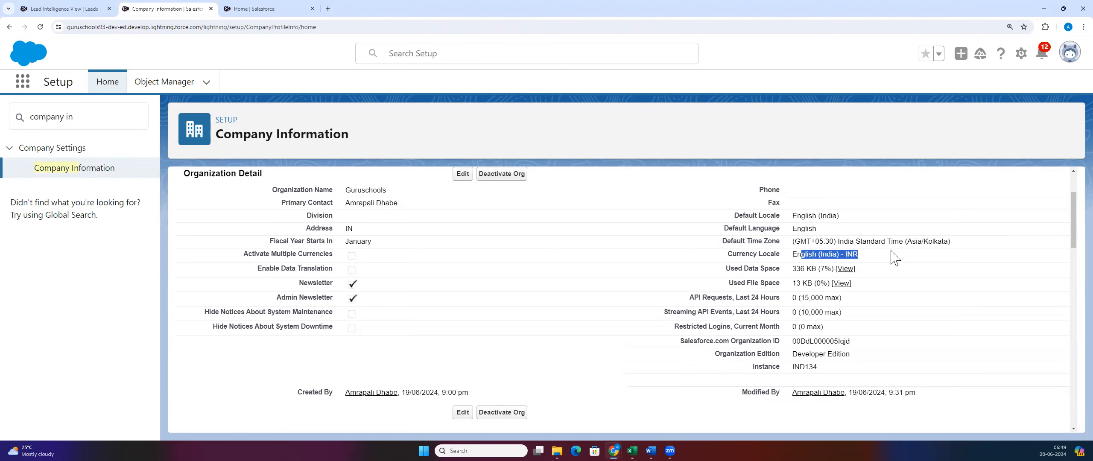
click(905, 295)
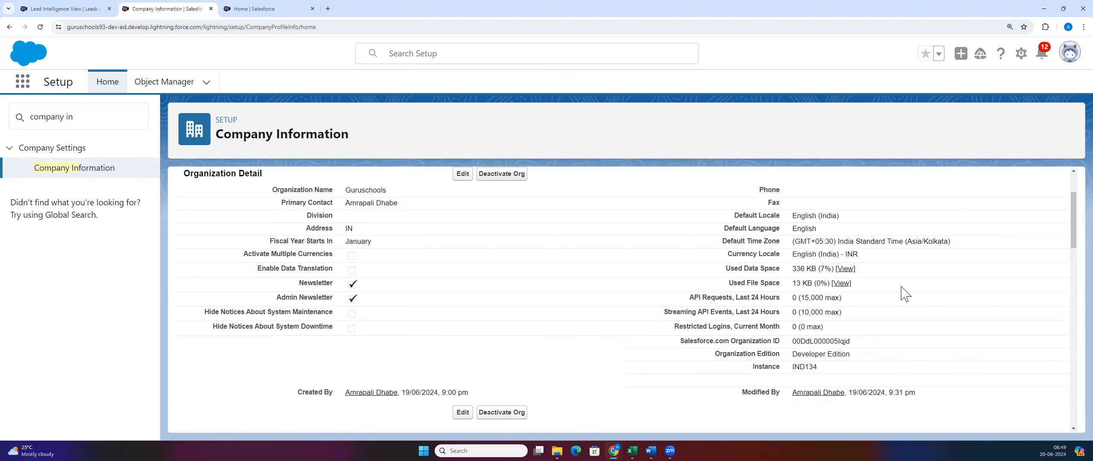
scroll(904, 295, down, 3)
scroll(709, 301, up, 2)
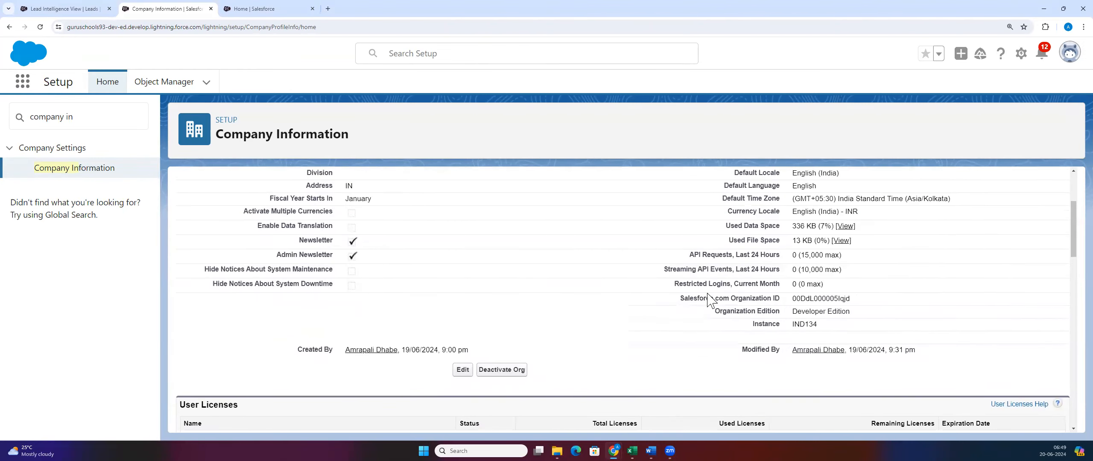
drag(791, 300, 862, 295)
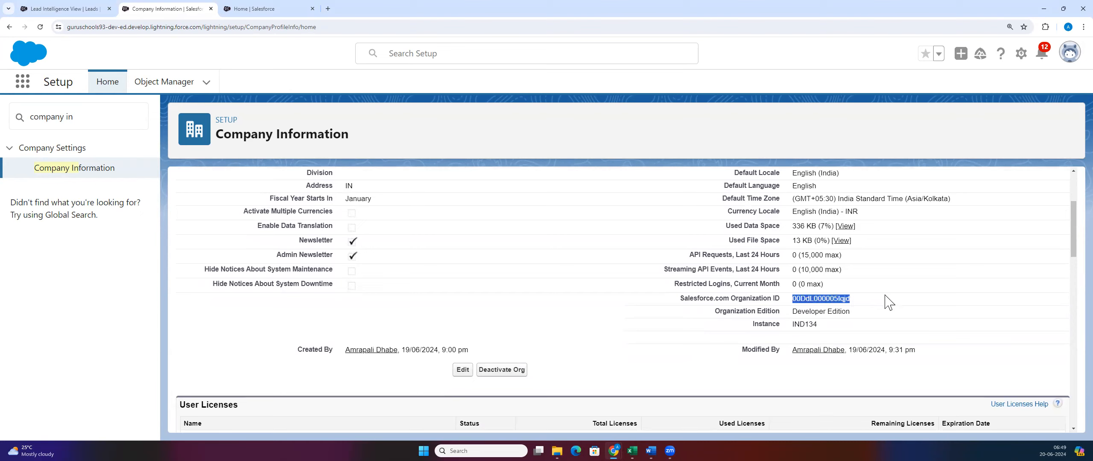
click(873, 305)
double_click(821, 302)
click(887, 297)
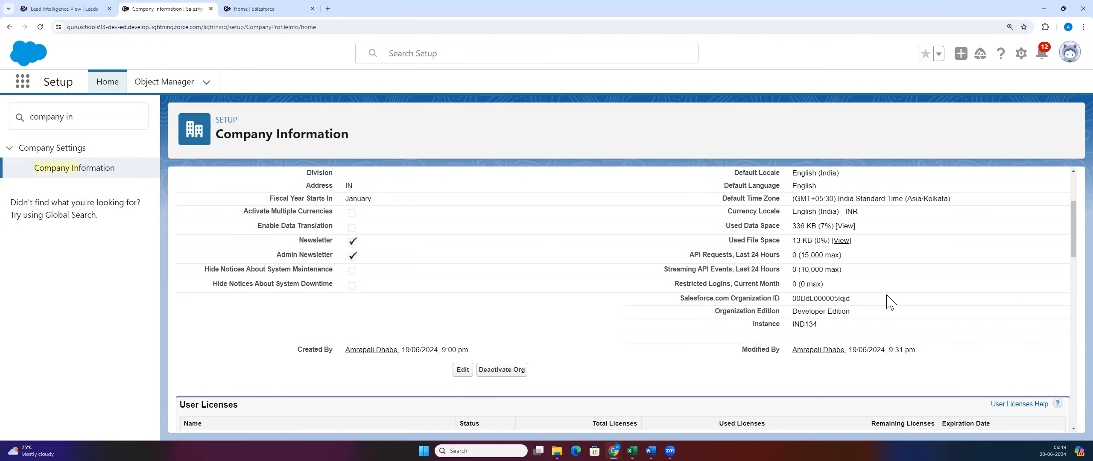
scroll(890, 301, up, 3)
scroll(872, 300, down, 3)
double_click(838, 299)
click(903, 271)
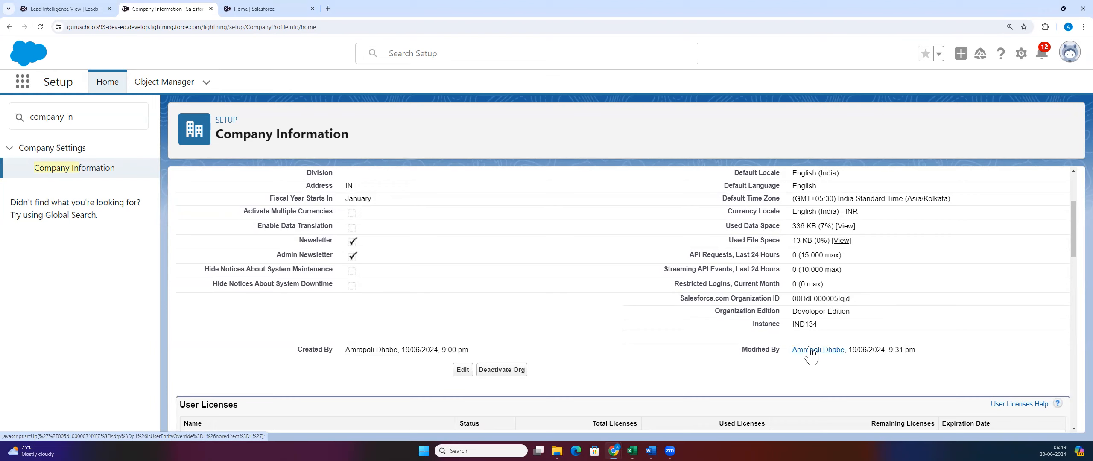
drag(792, 299, 867, 305)
click(794, 306)
drag(794, 299, 852, 301)
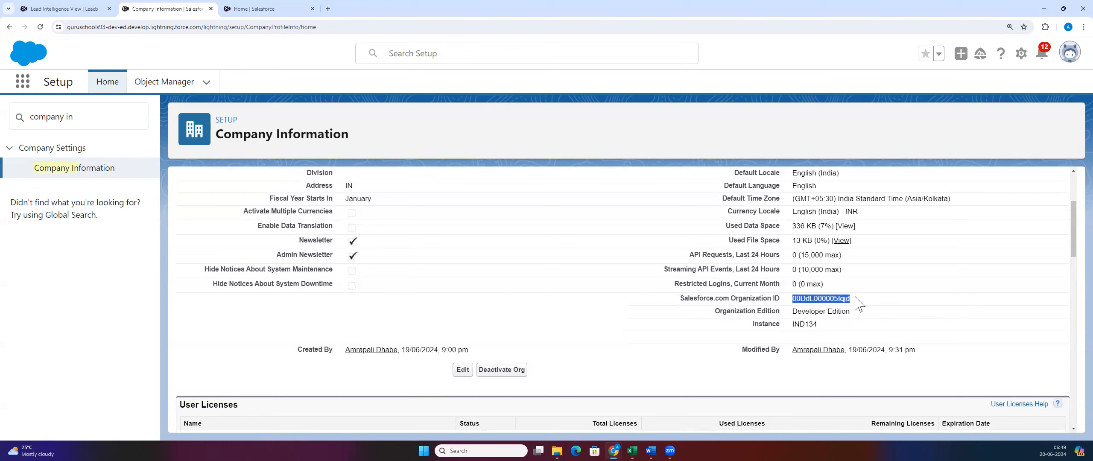
click(815, 309)
drag(792, 299, 861, 311)
click(861, 311)
double_click(811, 299)
drag(791, 311, 867, 316)
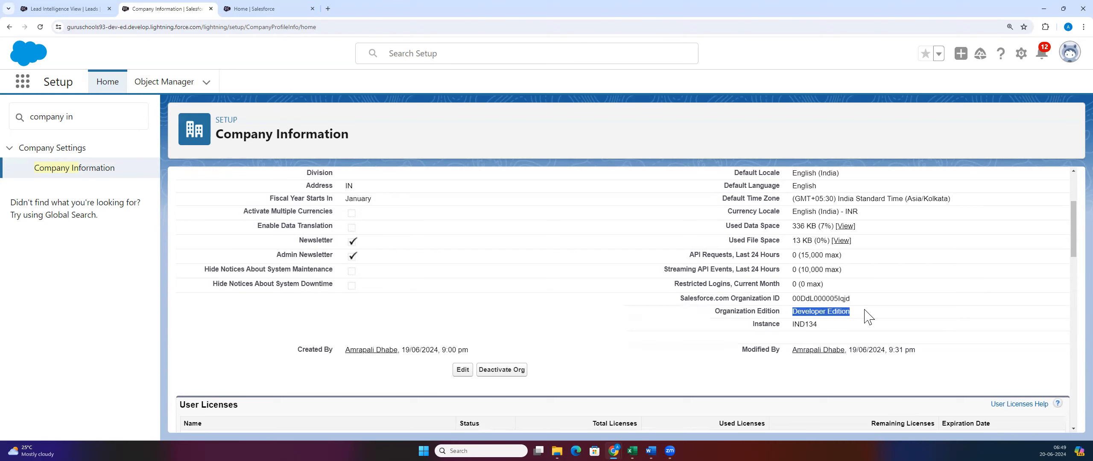
click(850, 321)
drag(791, 312, 854, 317)
click(844, 317)
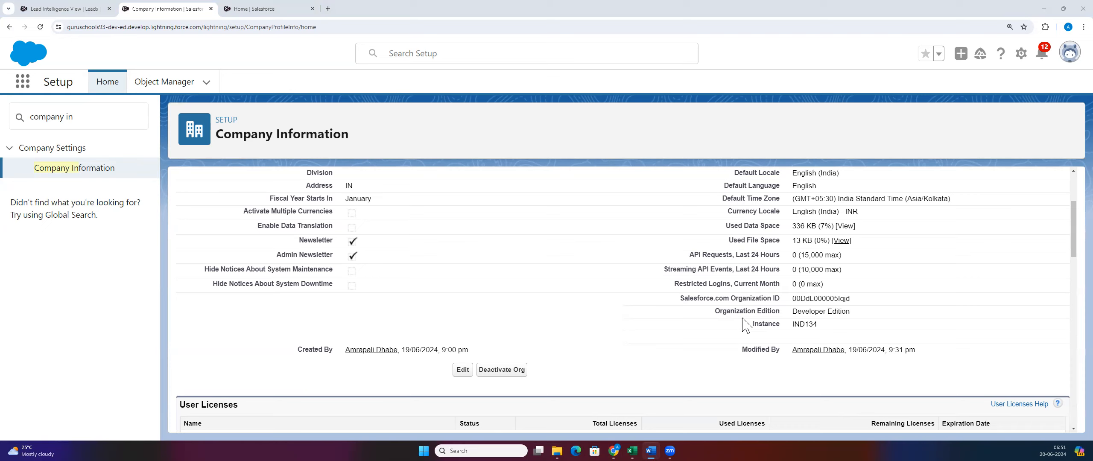
triple_click(838, 311)
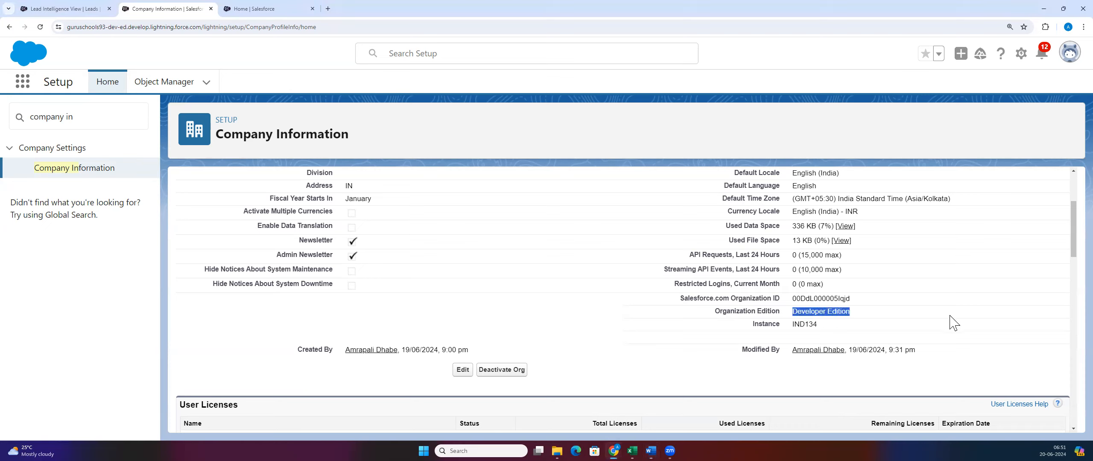
click(872, 318)
drag(793, 324, 845, 323)
click(845, 322)
scroll(481, 329, down, 2)
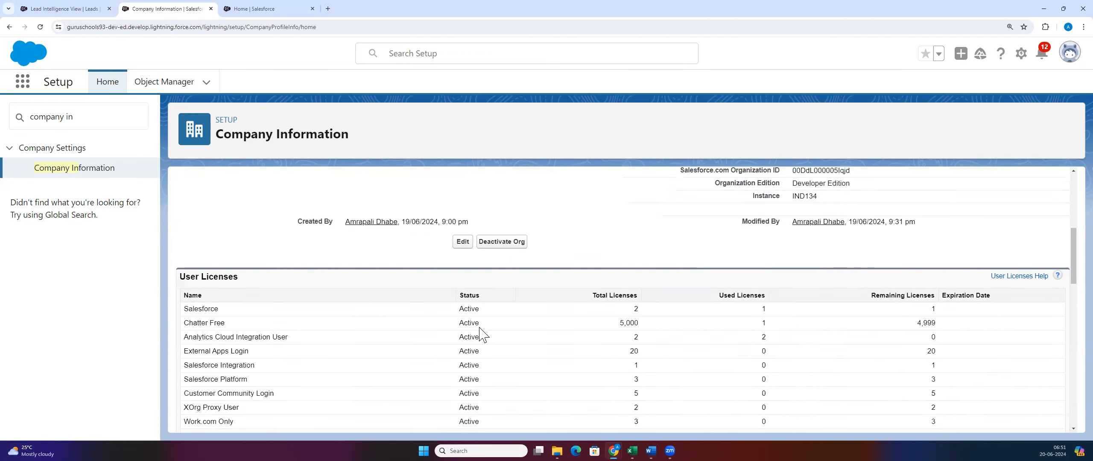
scroll(487, 333, down, 2)
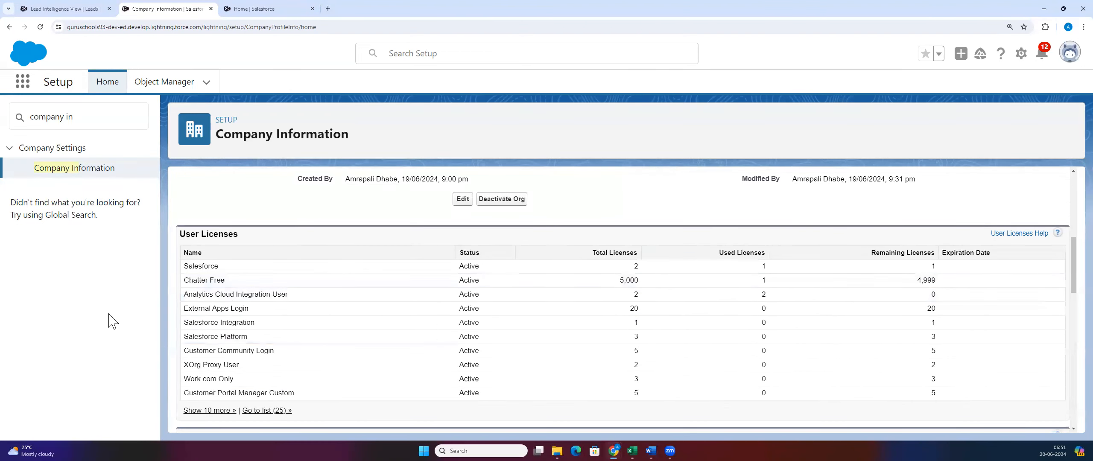
triple_click(257, 231)
click(277, 255)
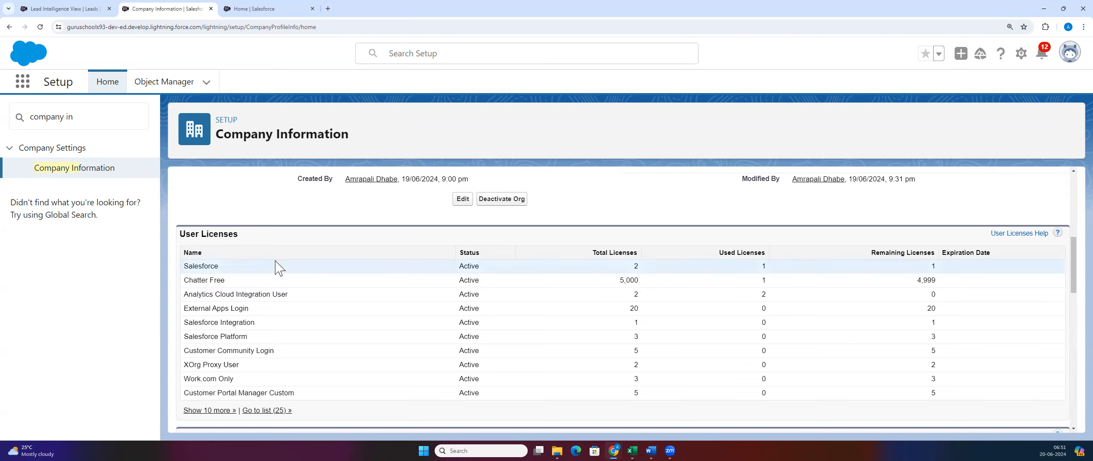
drag(190, 266, 219, 267)
double_click(200, 266)
click(622, 267)
drag(622, 266, 653, 274)
drag(924, 266, 962, 268)
click(962, 271)
double_click(764, 268)
click(773, 267)
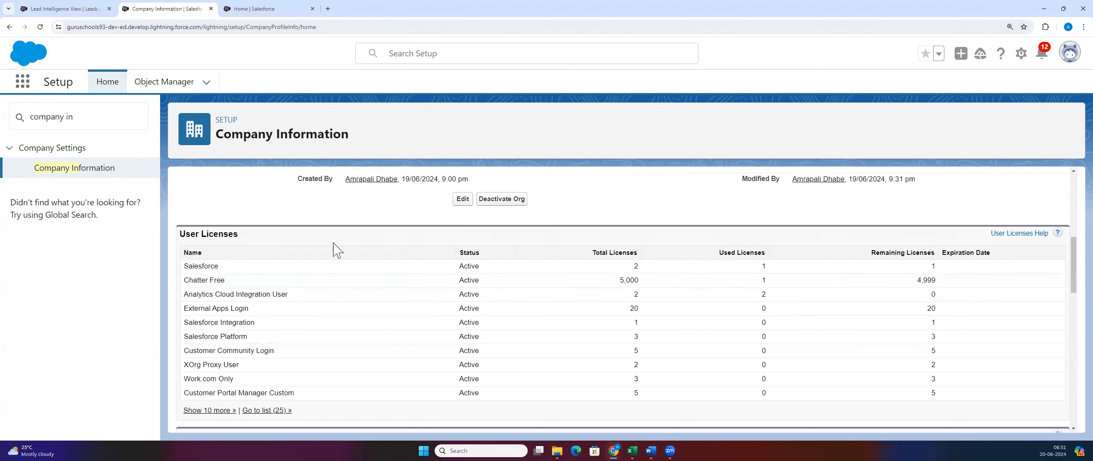
drag(252, 270, 179, 273)
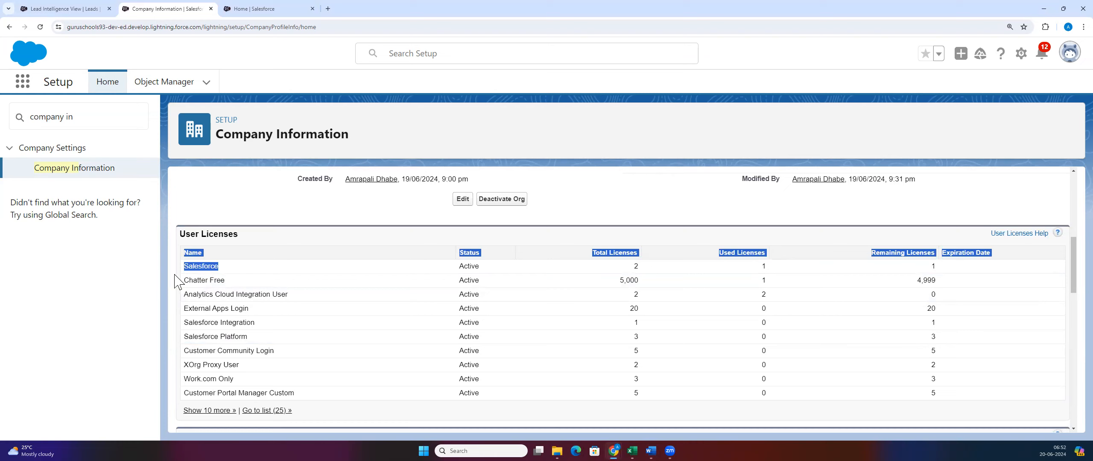
click(768, 254)
double_click(938, 266)
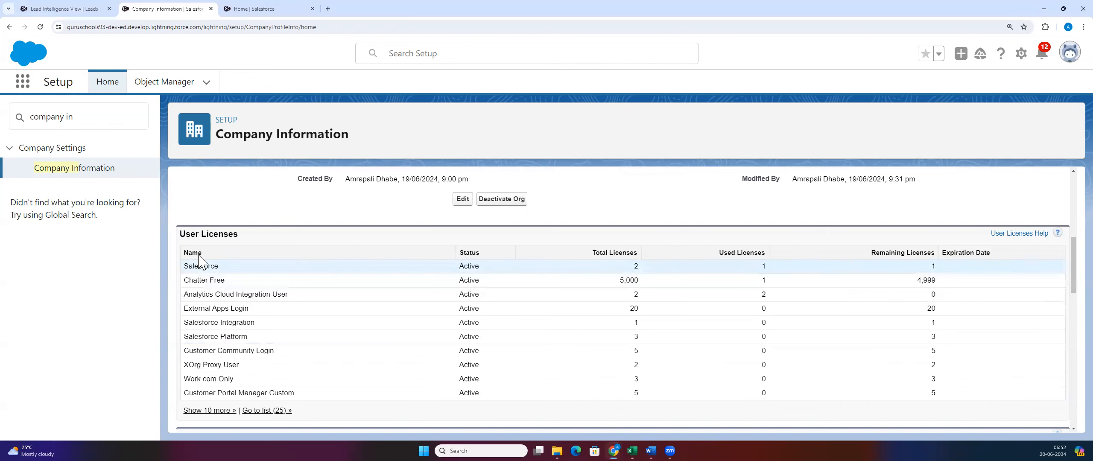
scroll(211, 263, down, 1)
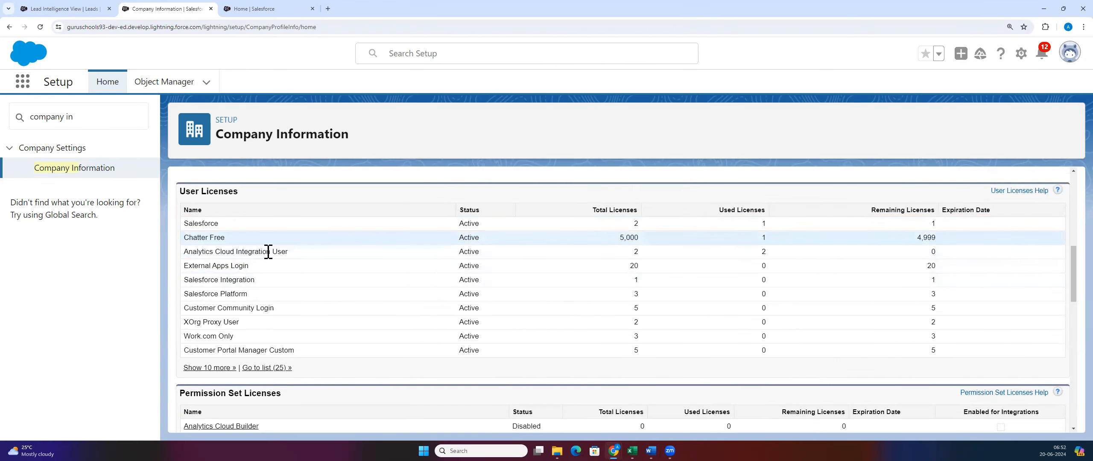
scroll(250, 281, down, 3)
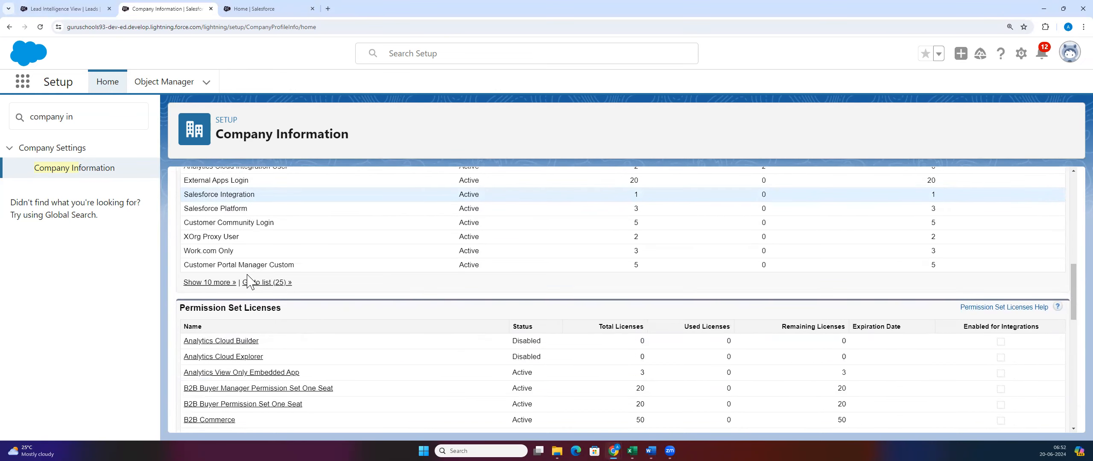
scroll(250, 284, down, 1)
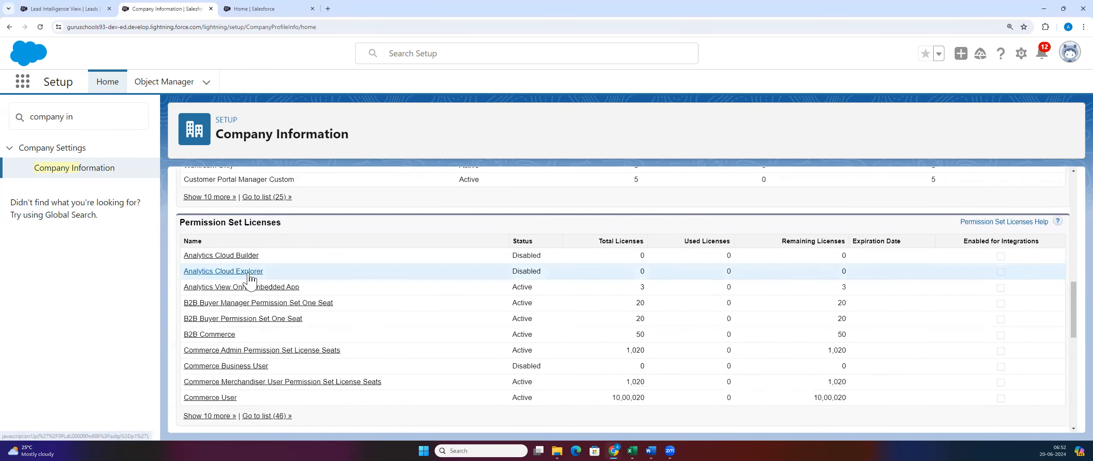
scroll(256, 289, down, 1)
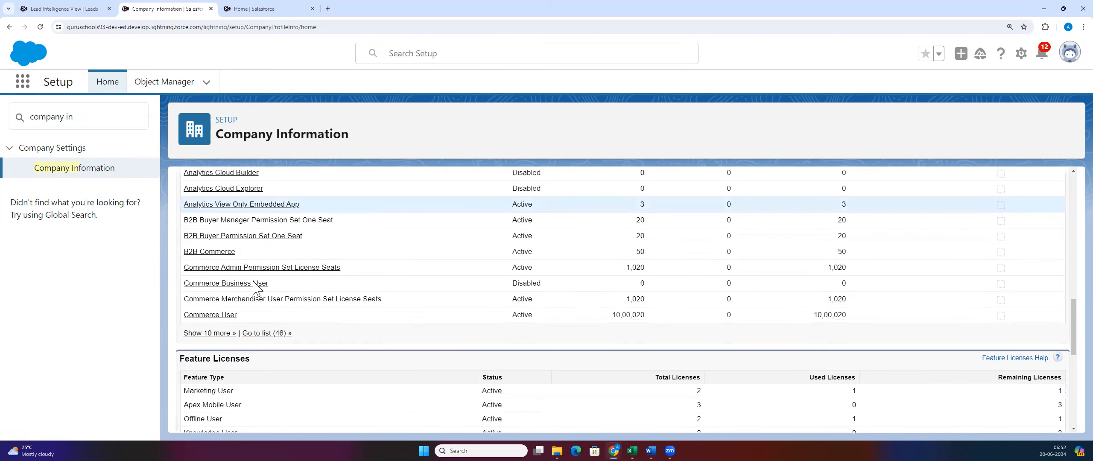
scroll(258, 299, down, 3)
scroll(261, 316, down, 2)
scroll(261, 315, up, 5)
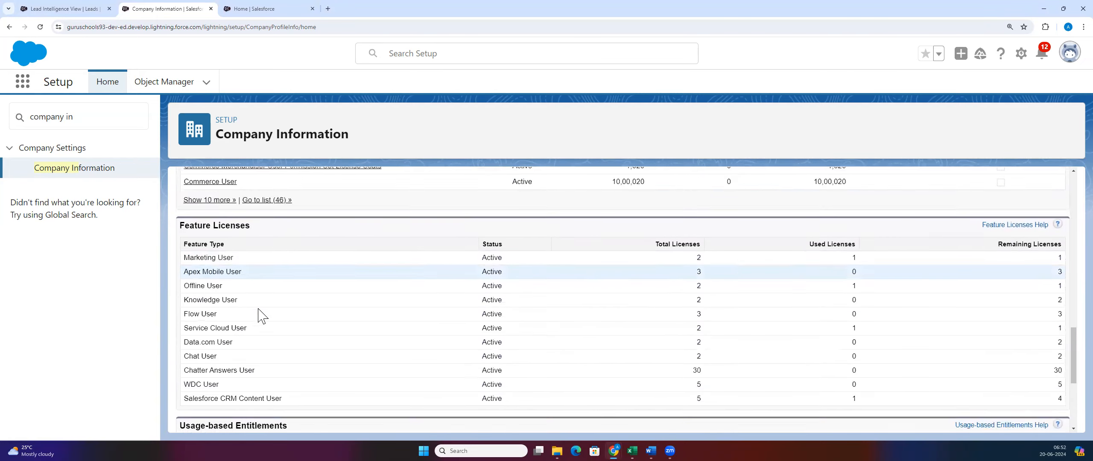
scroll(259, 314, up, 2)
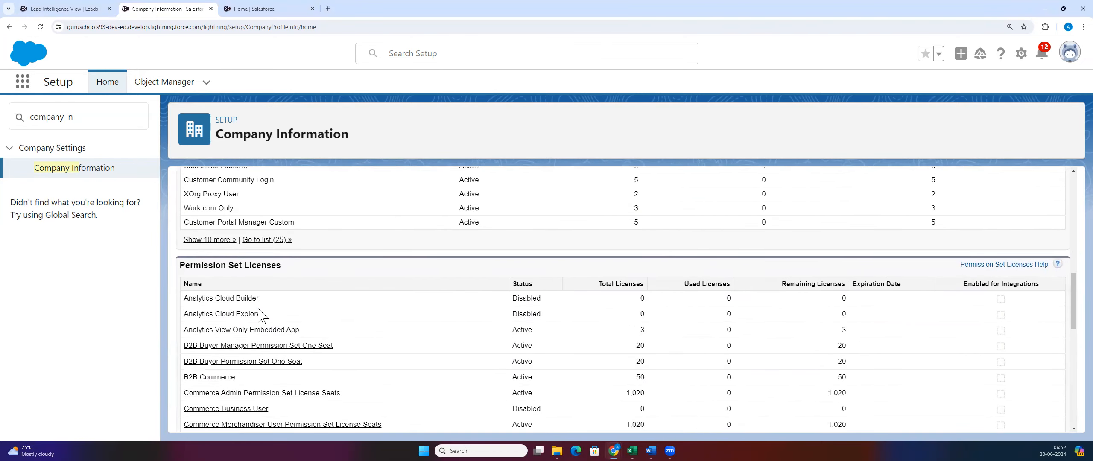
scroll(254, 304, up, 4)
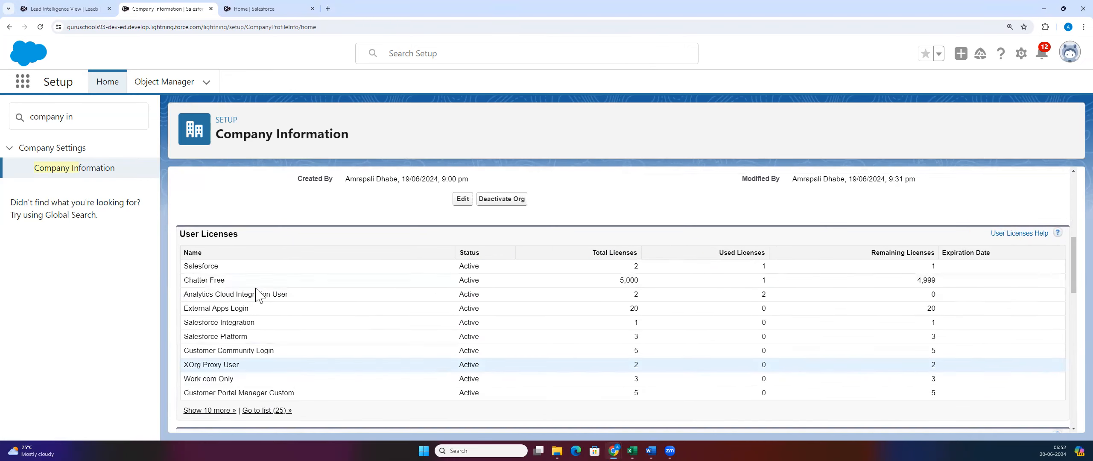
scroll(452, 287, down, 1)
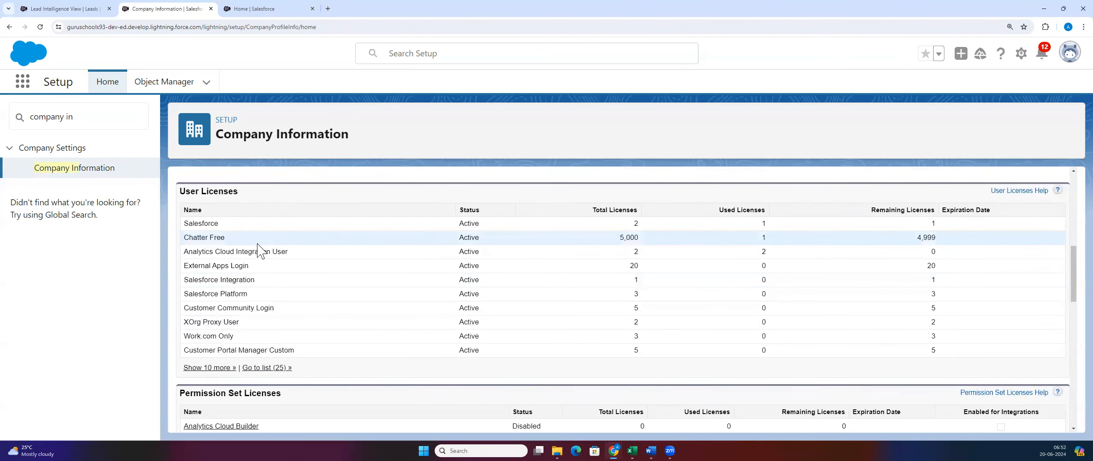
scroll(258, 250, down, 5)
scroll(342, 283, down, 1)
scroll(342, 284, down, 5)
drag(184, 217, 234, 218)
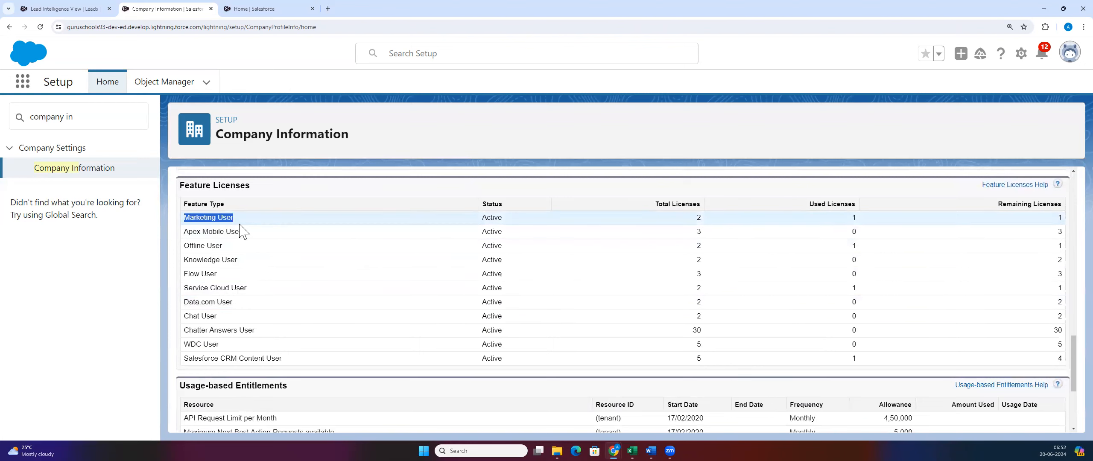
click(227, 219)
double_click(210, 217)
triple_click(225, 217)
drag(269, 219, 147, 221)
click(271, 236)
scroll(252, 313, up, 5)
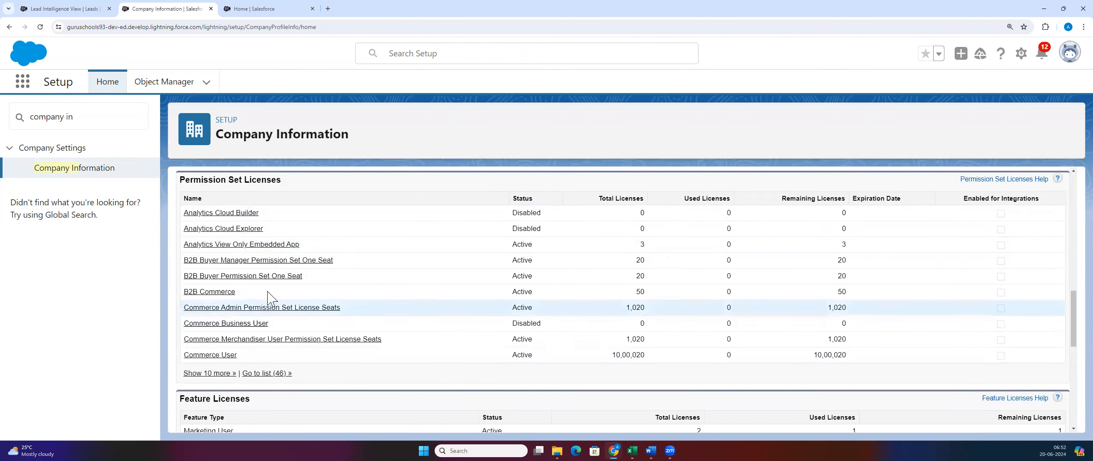
scroll(253, 271, down, 1)
scroll(253, 271, up, 1)
scroll(257, 282, up, 3)
scroll(261, 305, up, 2)
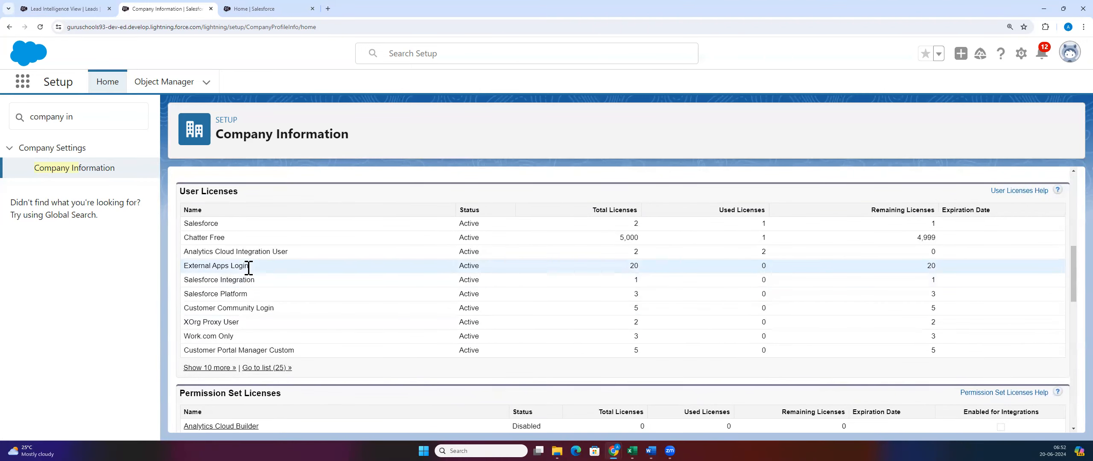
scroll(248, 270, down, 3)
scroll(248, 270, down, 6)
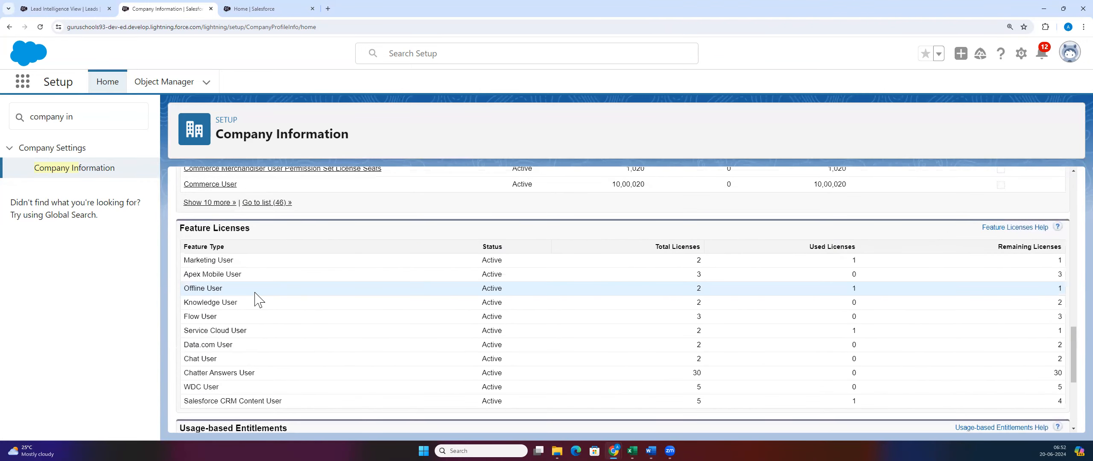
scroll(270, 327, up, 5)
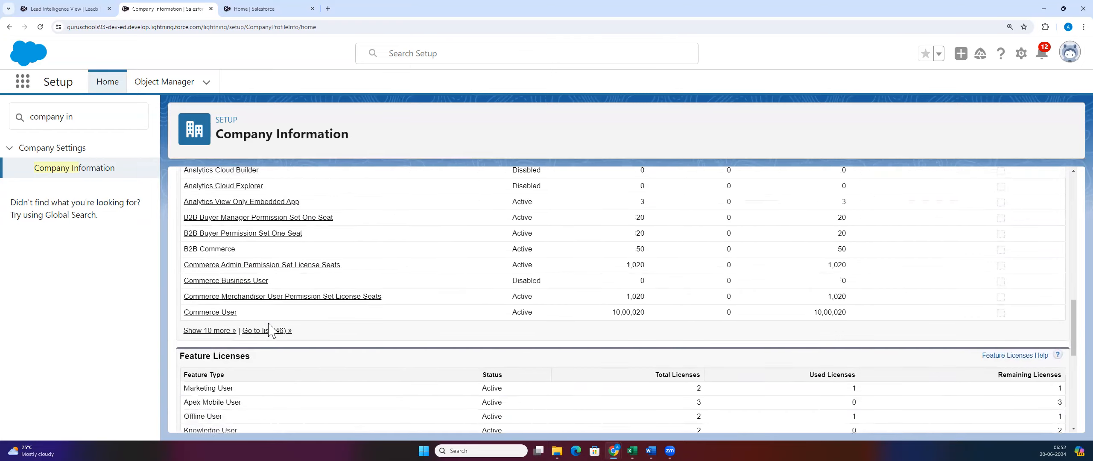
scroll(269, 329, up, 2)
scroll(269, 329, up, 2)
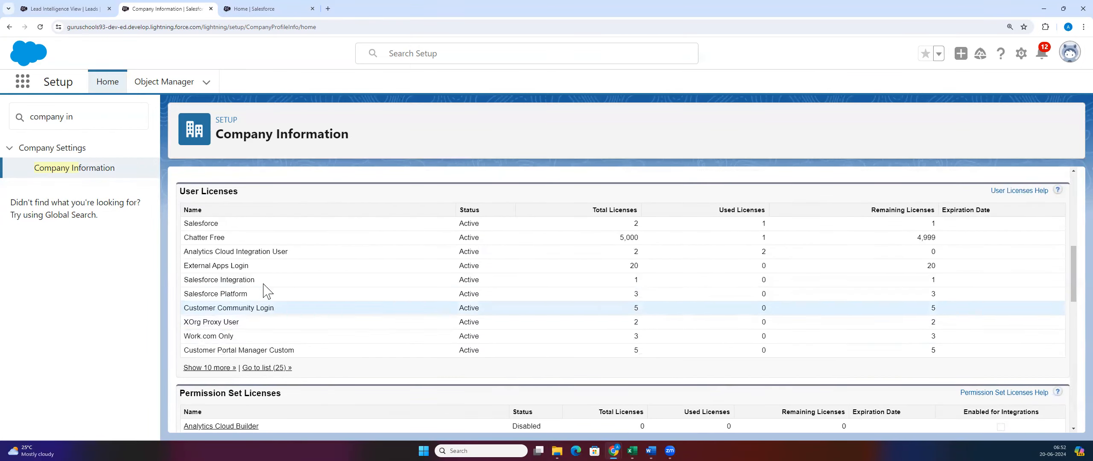
scroll(267, 304, up, 2)
scroll(265, 299, up, 6)
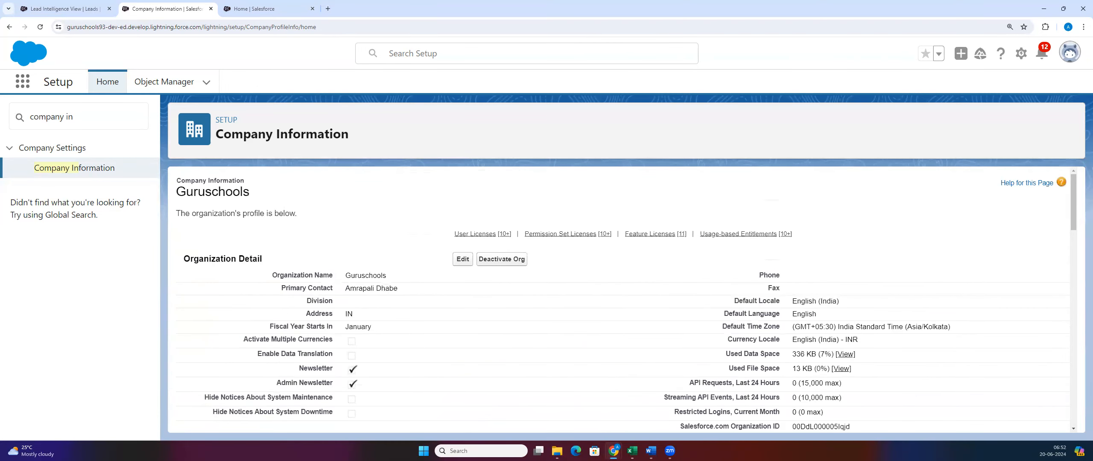
scroll(295, 243, down, 8)
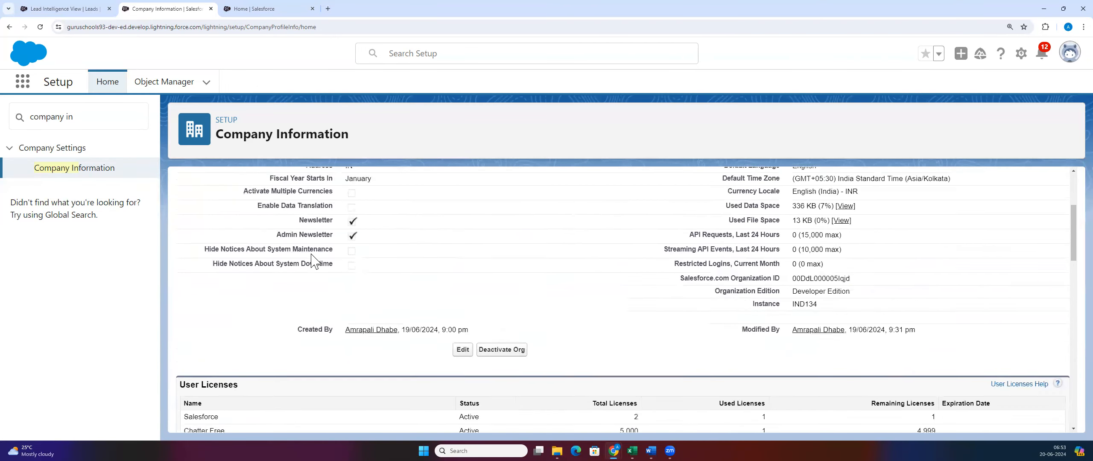
scroll(246, 273, down, 10)
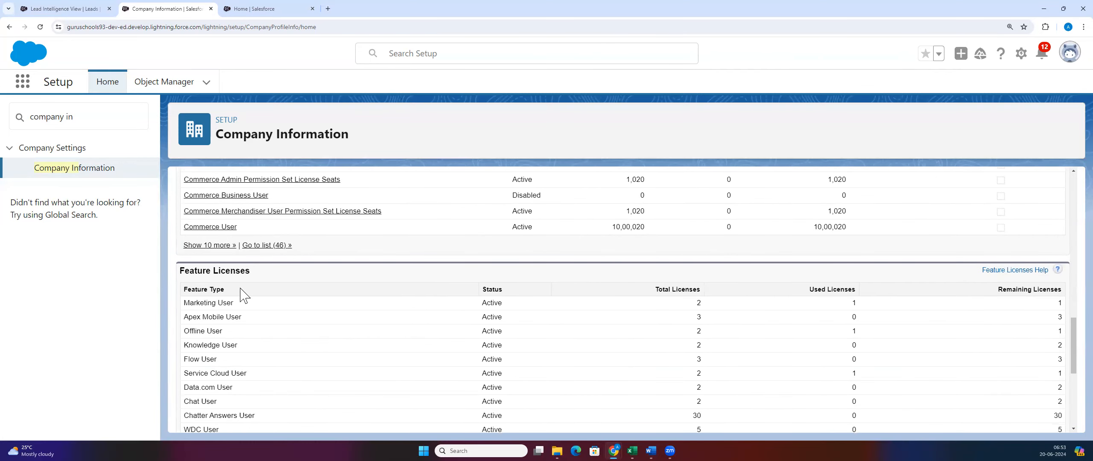
scroll(246, 271, up, 10)
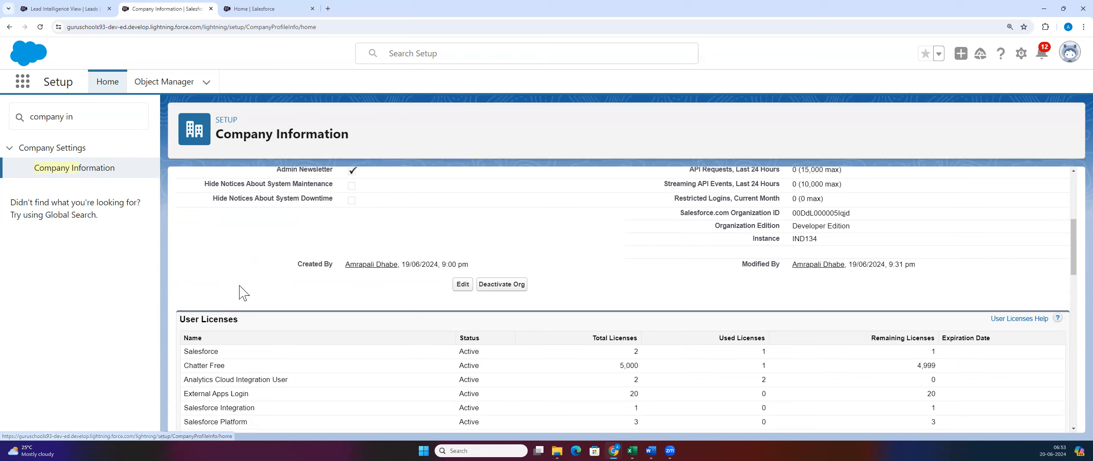
scroll(242, 222, down, 3)
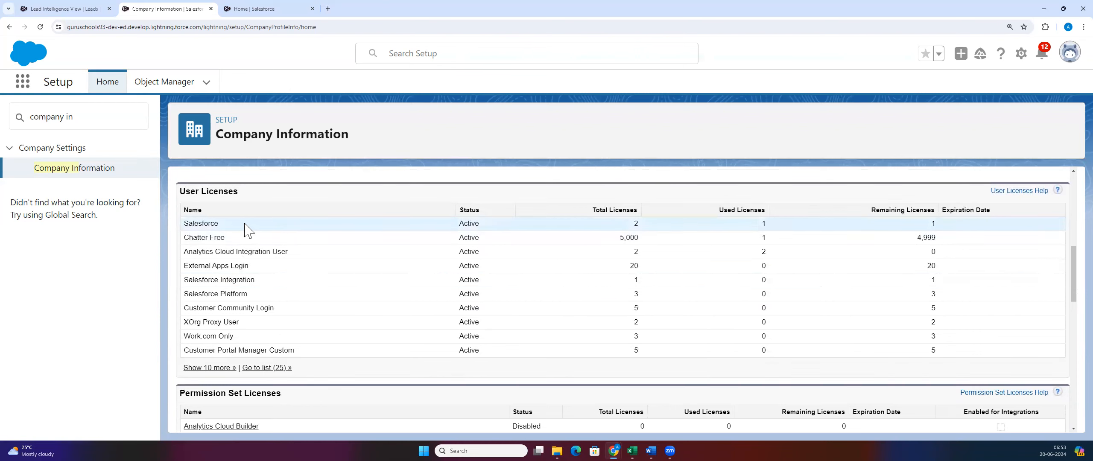
triple_click(244, 227)
drag(172, 233, 255, 296)
click(258, 298)
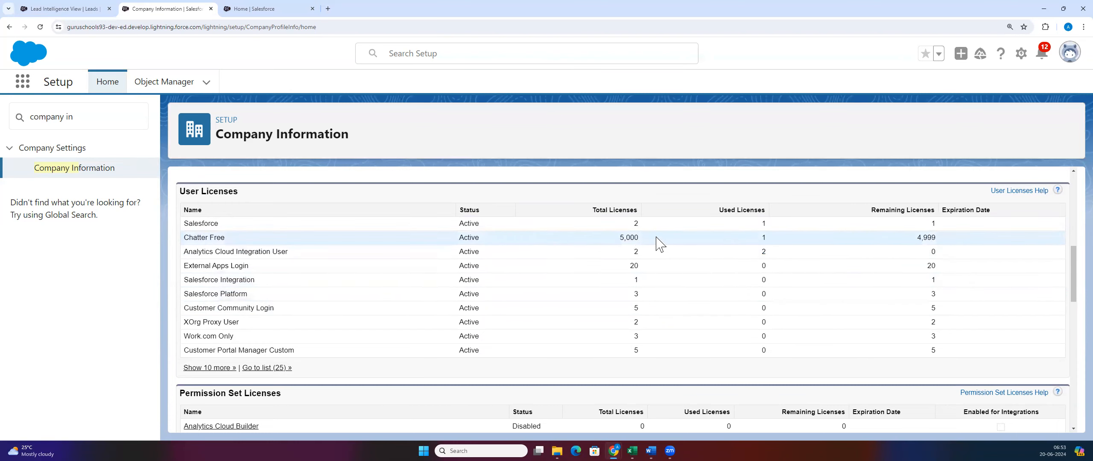
drag(626, 222, 641, 225)
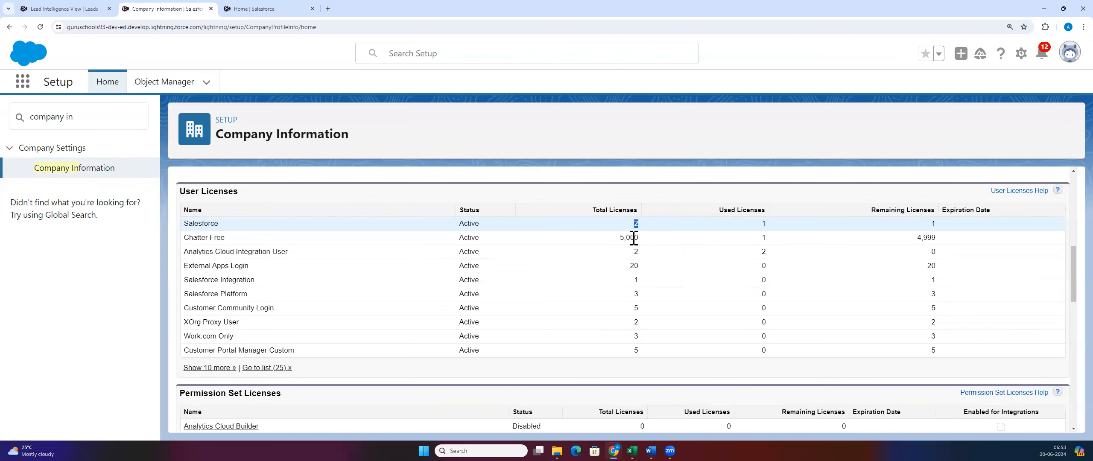
drag(624, 294, 652, 301)
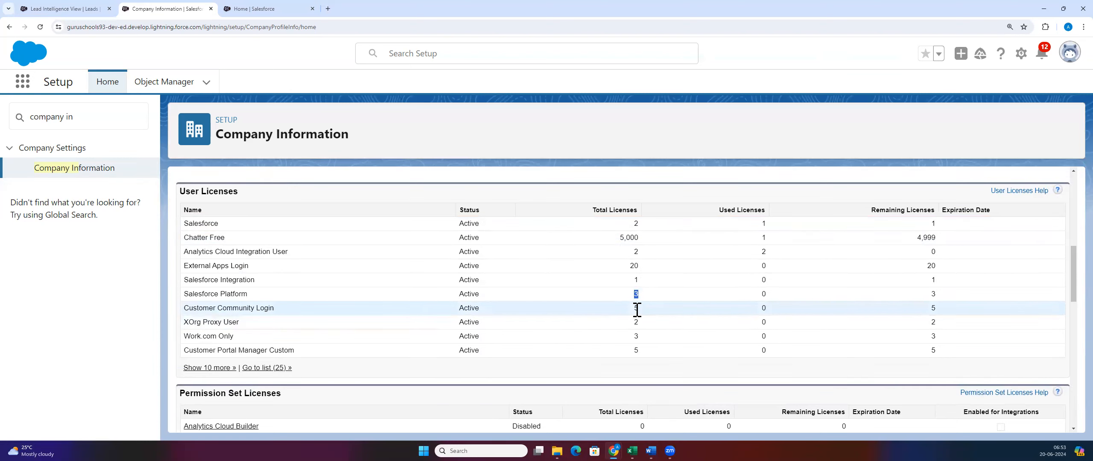
drag(788, 225, 761, 223)
double_click(758, 294)
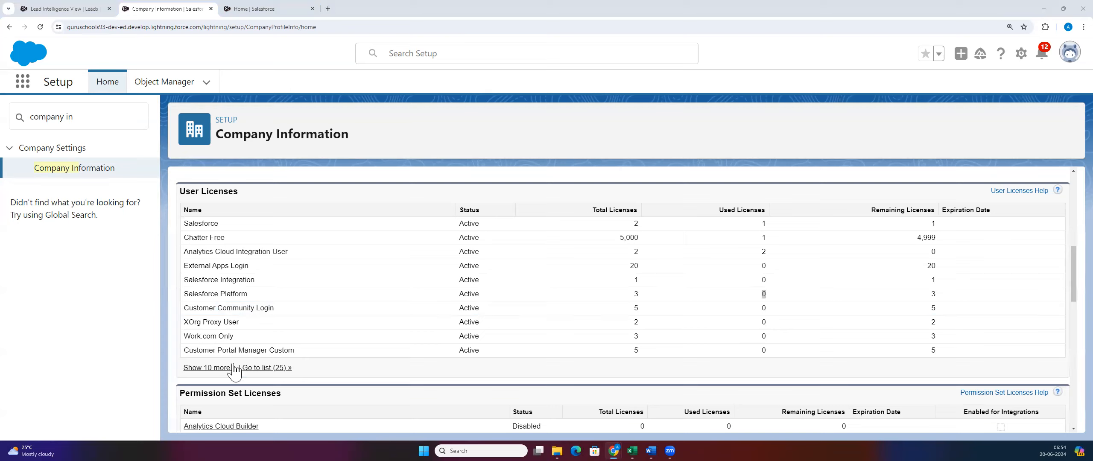
Step: Highlight the Salesforce and Chatter Free license rows and the Salesforce license's Active status
drag(188, 224, 479, 222)
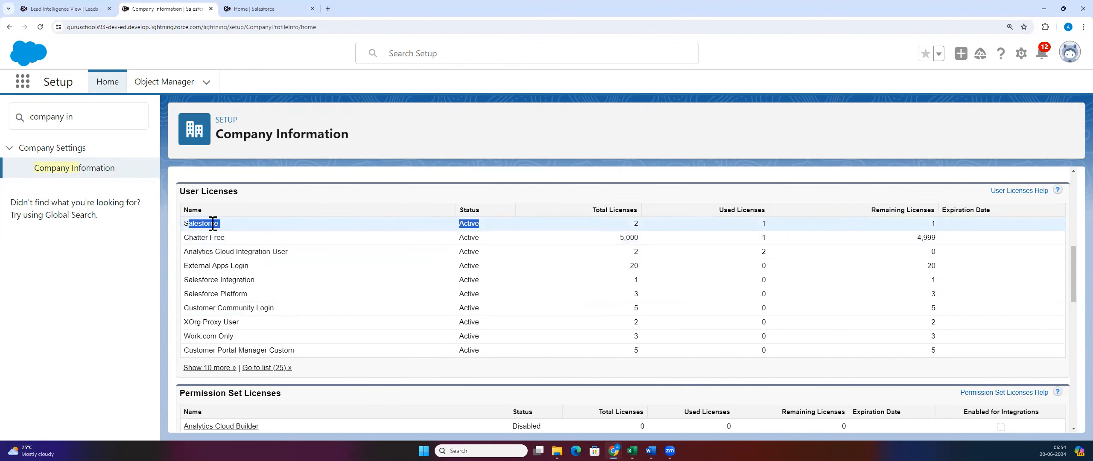
click(257, 220)
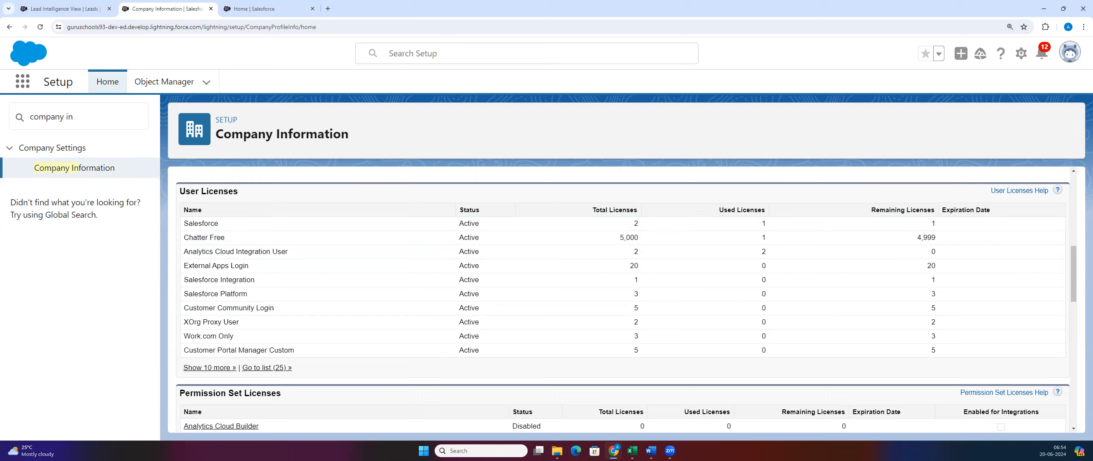
double_click(466, 223)
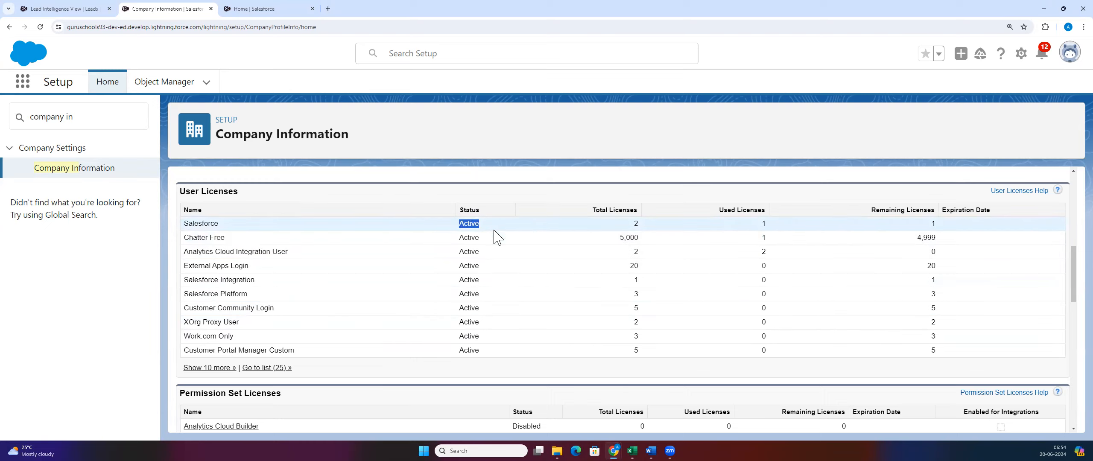
click(487, 183)
double_click(463, 223)
click(457, 224)
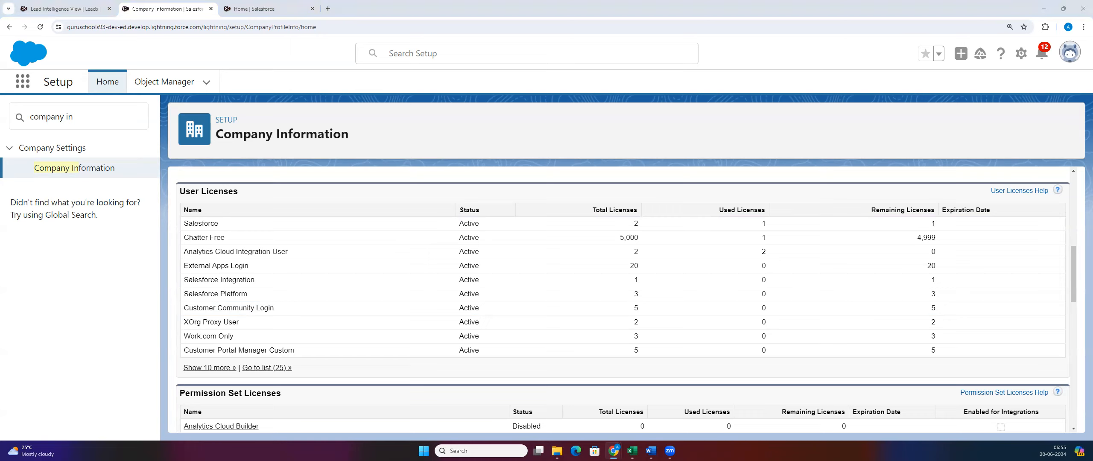
Step: Switch to Word and back, highlighting the Salesforce user license name
key(alt+Tab)
drag(220, 224, 178, 226)
click(225, 235)
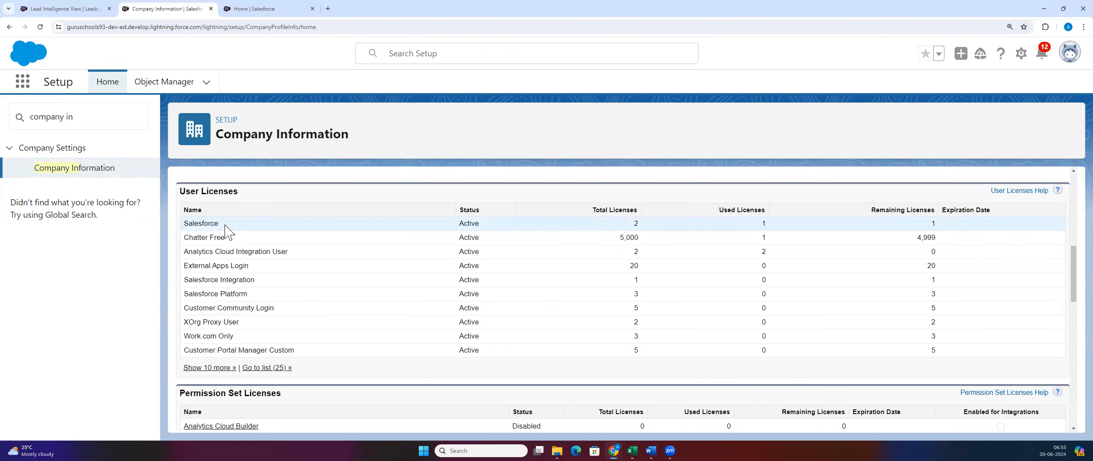
double_click(225, 226)
click(283, 221)
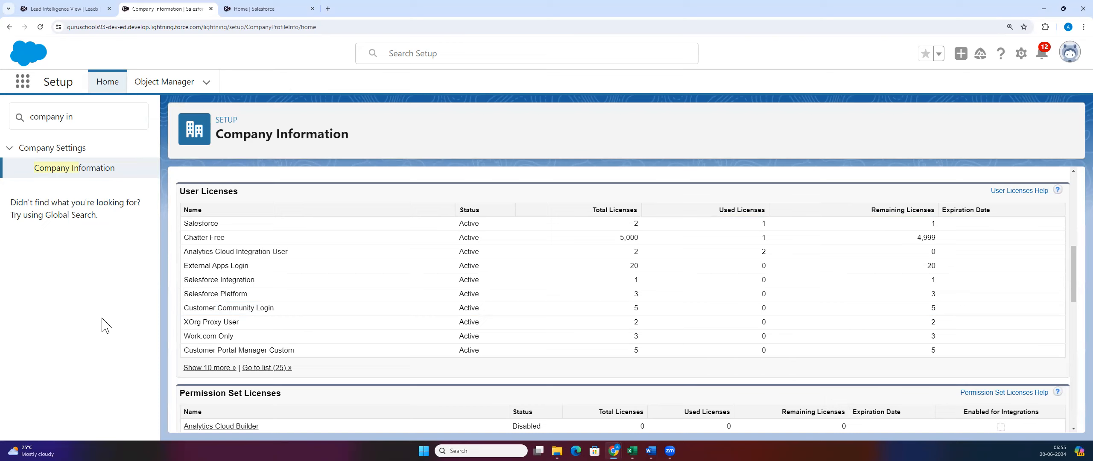
Step: Return to My Leads, sort it by Company, and bring up the first lead's link menu
click(64, 9)
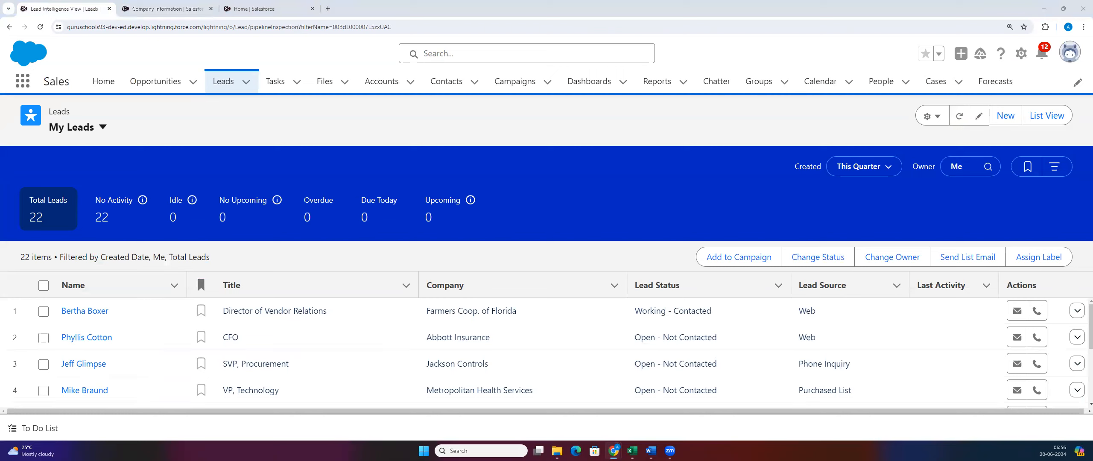
key(alt+Tab)
click(537, 287)
scroll(359, 398, down, 3)
scroll(73, 305, up, 3)
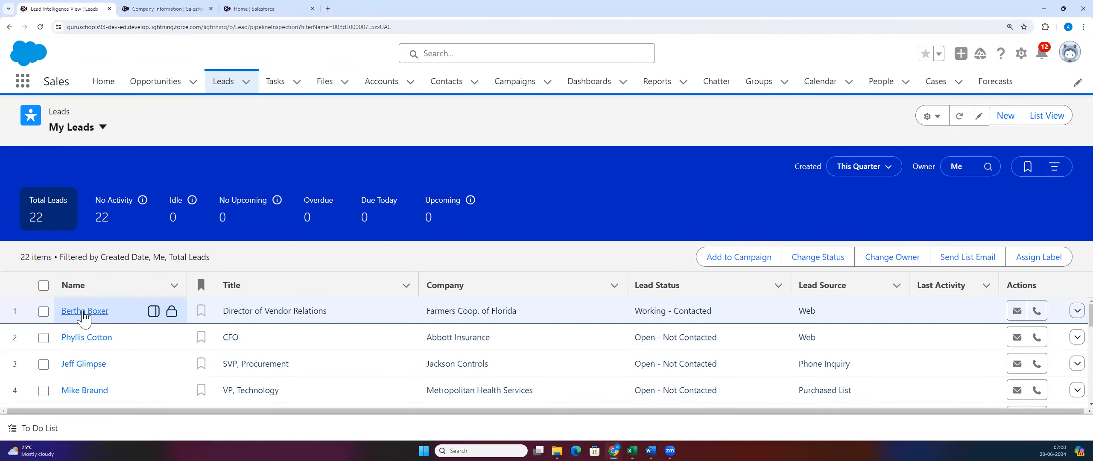
right_click(90, 308)
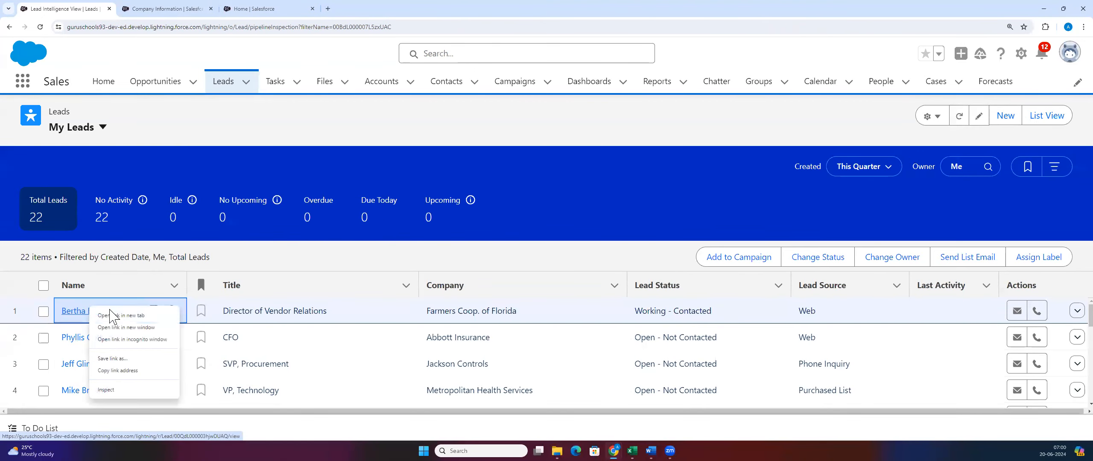
Step: Open the Farmers Coop. of Florida lead in a second-place tab showing its Details
click(112, 316)
click(214, 6)
drag(214, 6, 178, 29)
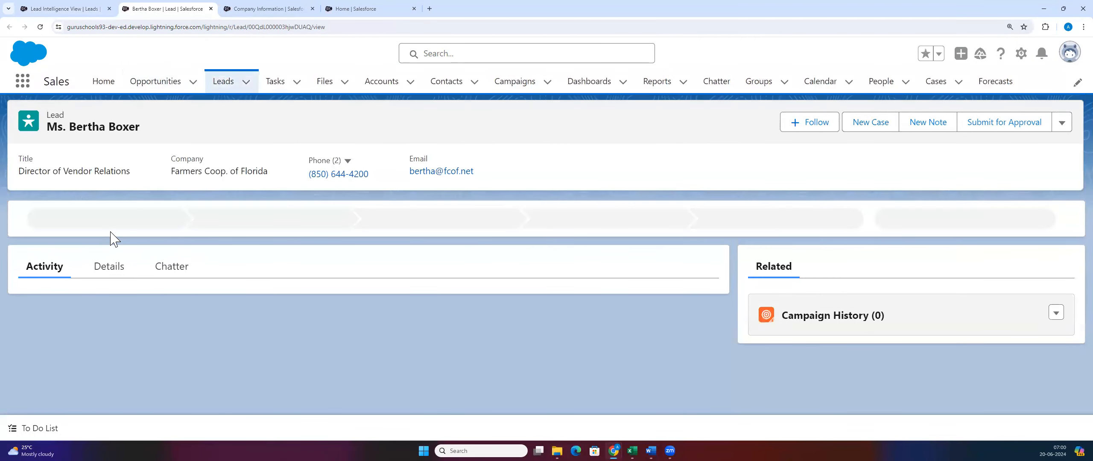
click(106, 266)
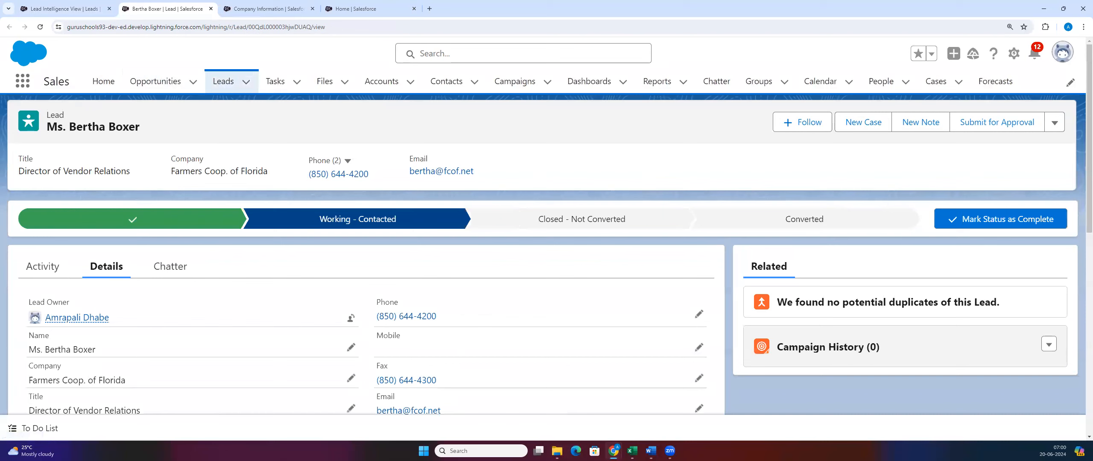
Step: Scroll through the lead's detail fields, highlighting its phone number
scroll(296, 372, down, 2)
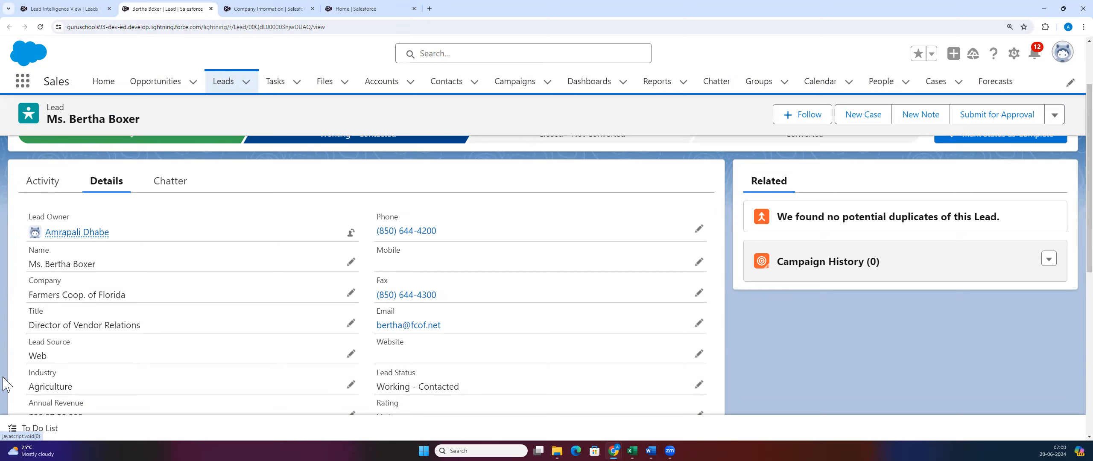
scroll(107, 355, up, 3)
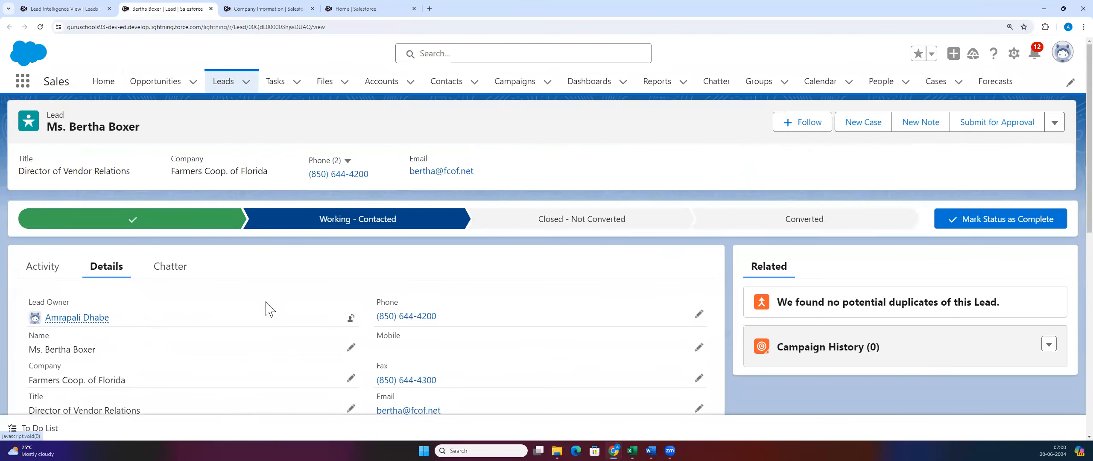
scroll(396, 323, down, 4)
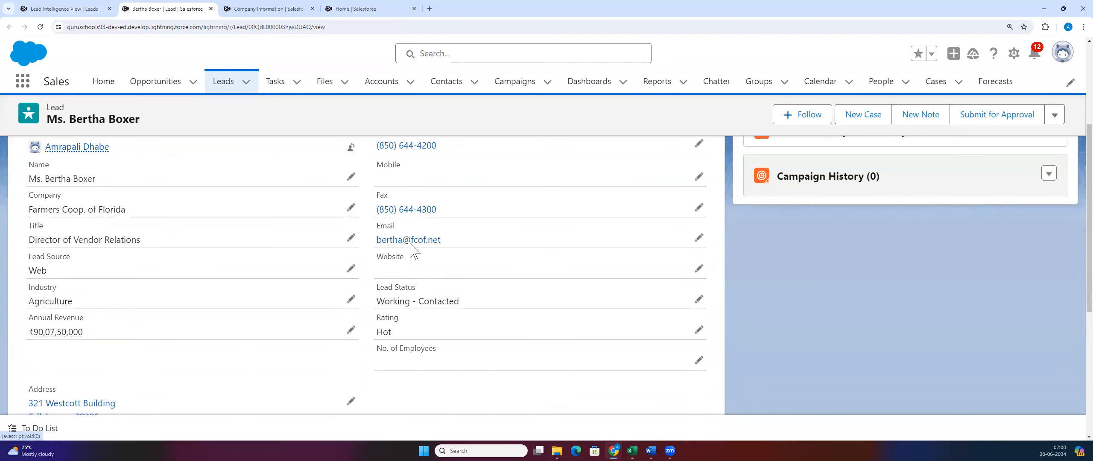
scroll(118, 319, up, 4)
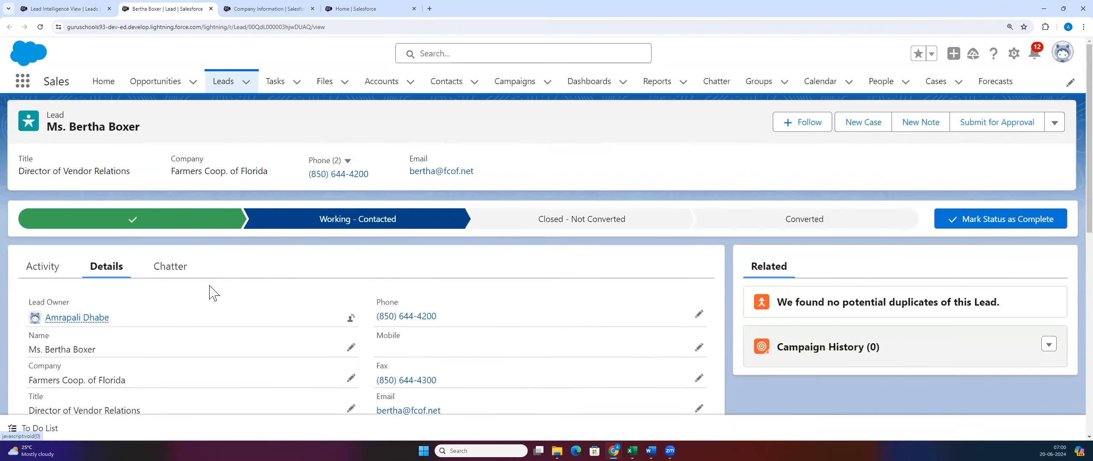
scroll(212, 295, down, 2)
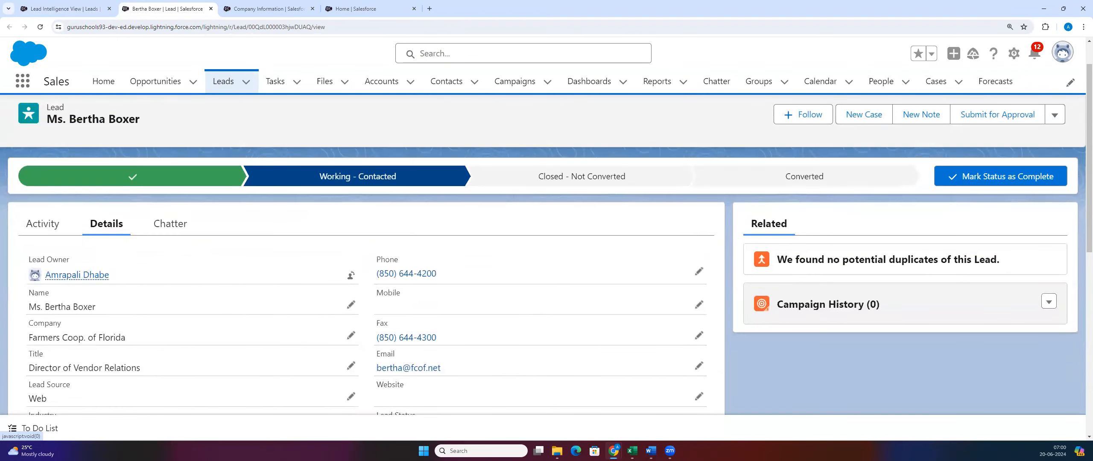
mouse_move(99, 277)
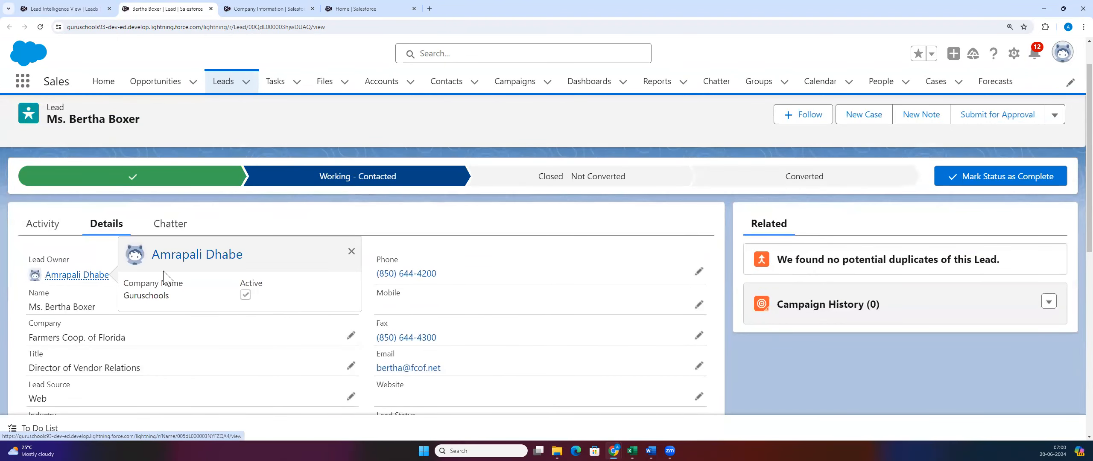
scroll(379, 265, down, 2)
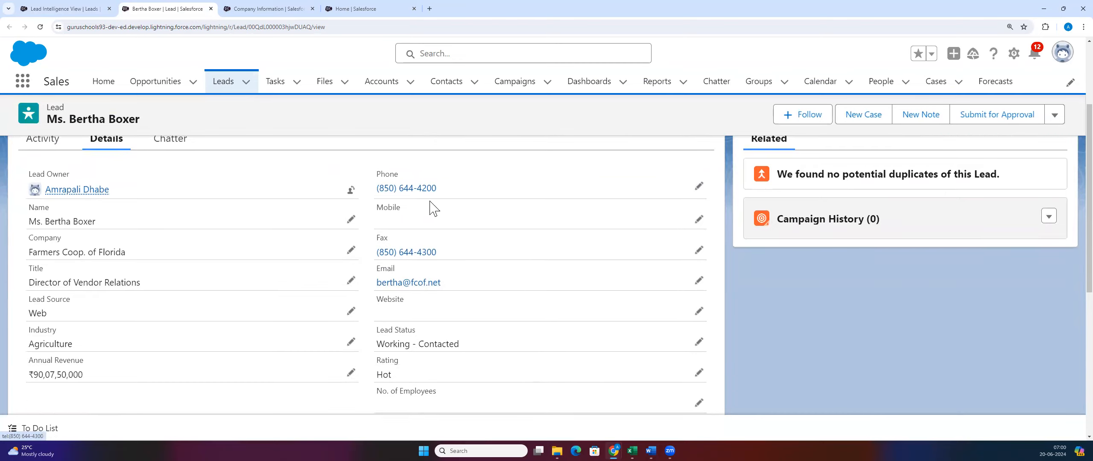
drag(375, 192, 451, 190)
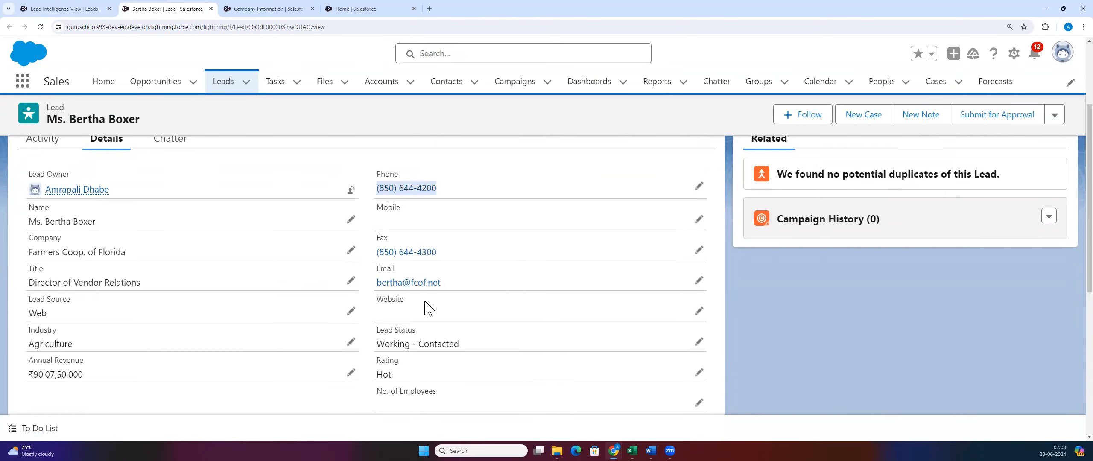
click(371, 281)
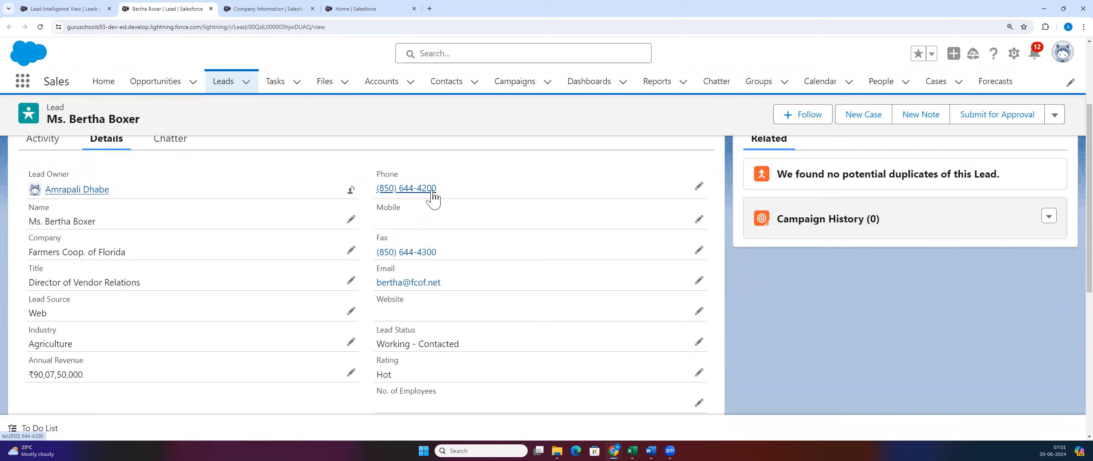
scroll(256, 284, down, 2)
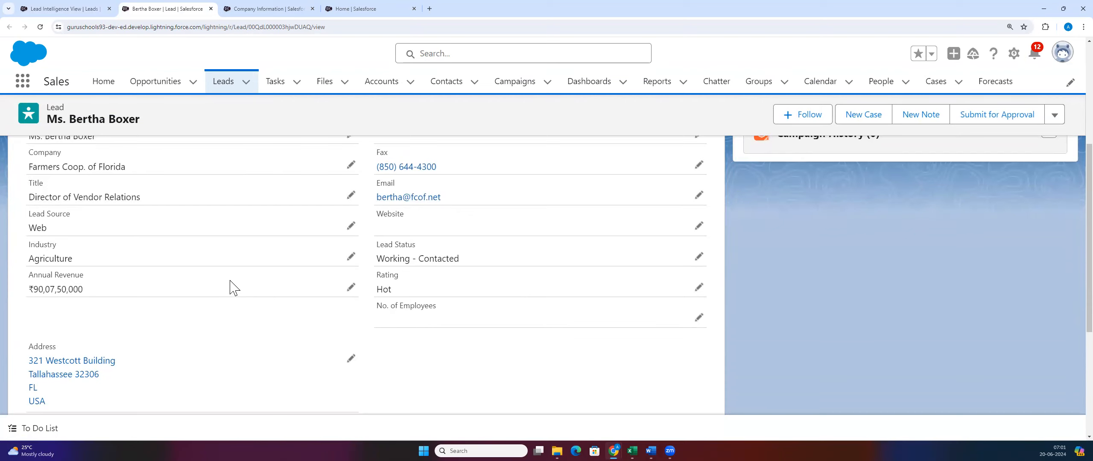
scroll(239, 275, up, 5)
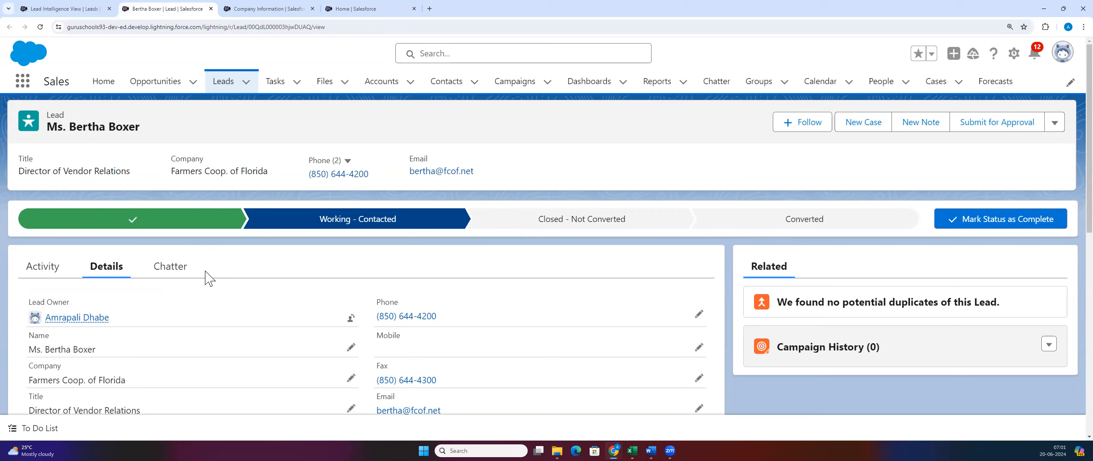
scroll(276, 316, down, 4)
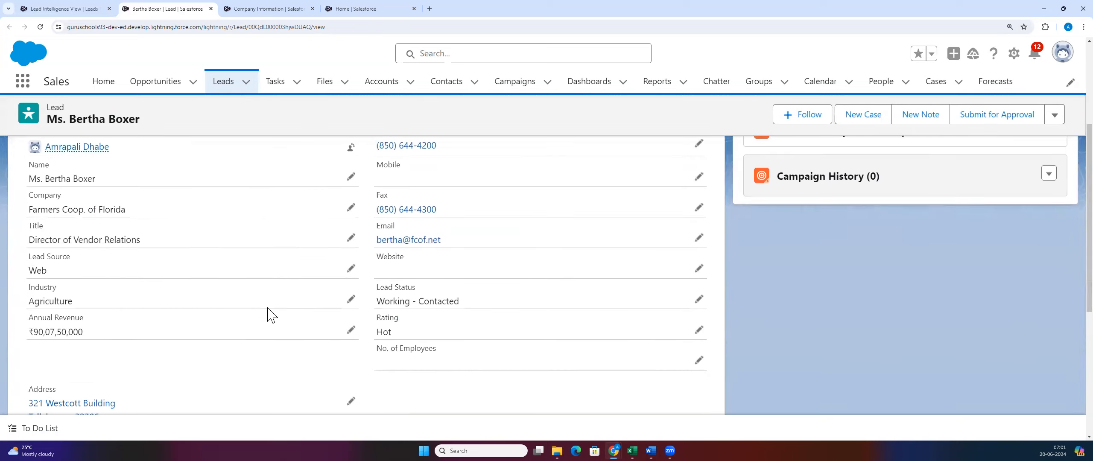
scroll(268, 300, down, 2)
scroll(254, 315, up, 7)
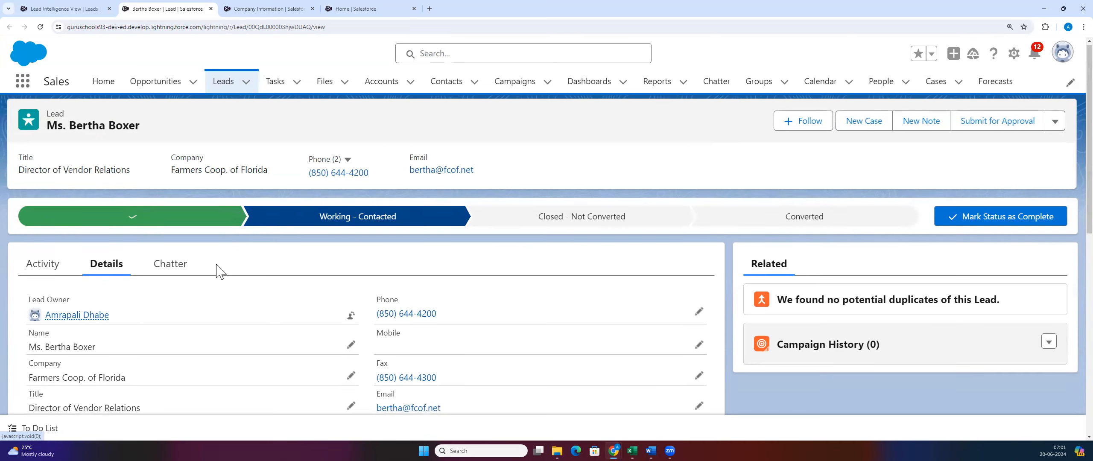
scroll(218, 270, down, 2)
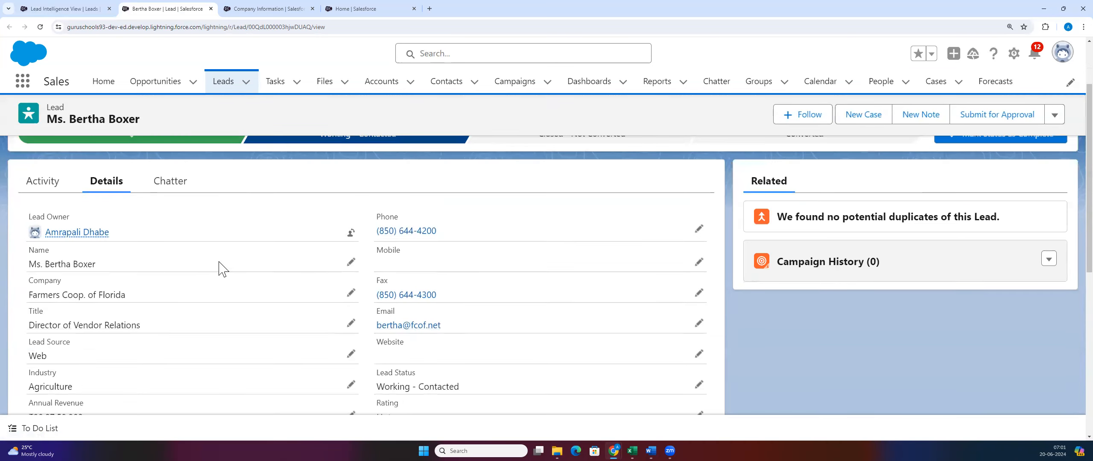
triple_click(81, 290)
drag(29, 264, 175, 261)
scroll(176, 261, down, 1)
click(30, 256)
drag(30, 256, 146, 257)
scroll(149, 256, down, 1)
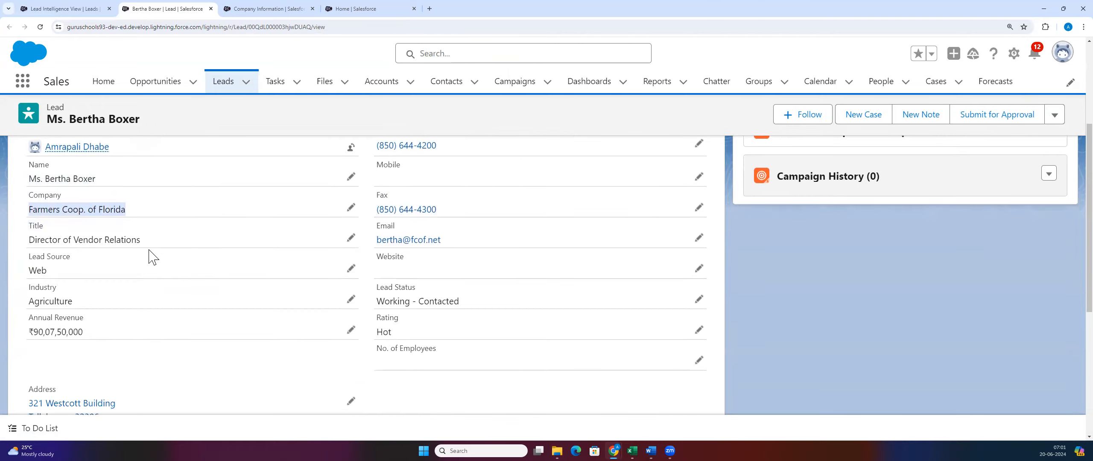
click(24, 327)
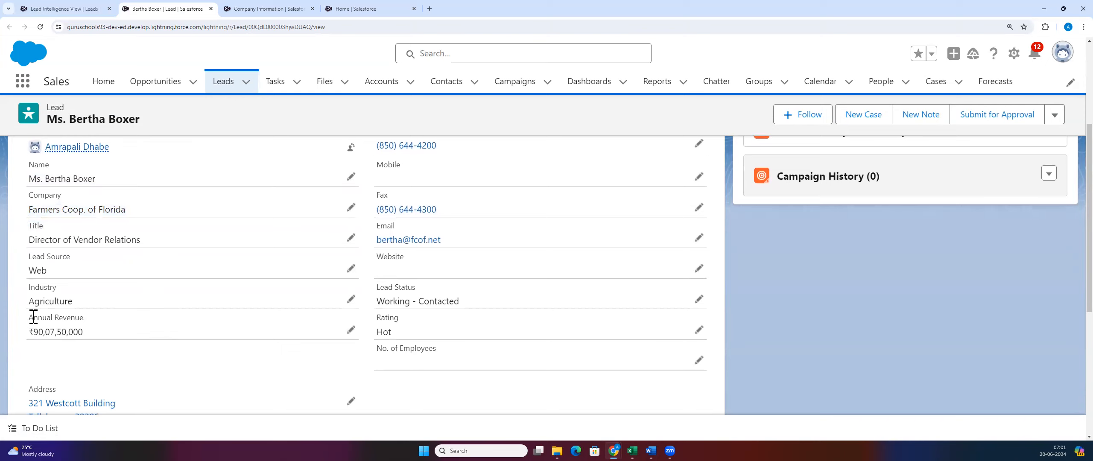
scroll(137, 277, down, 3)
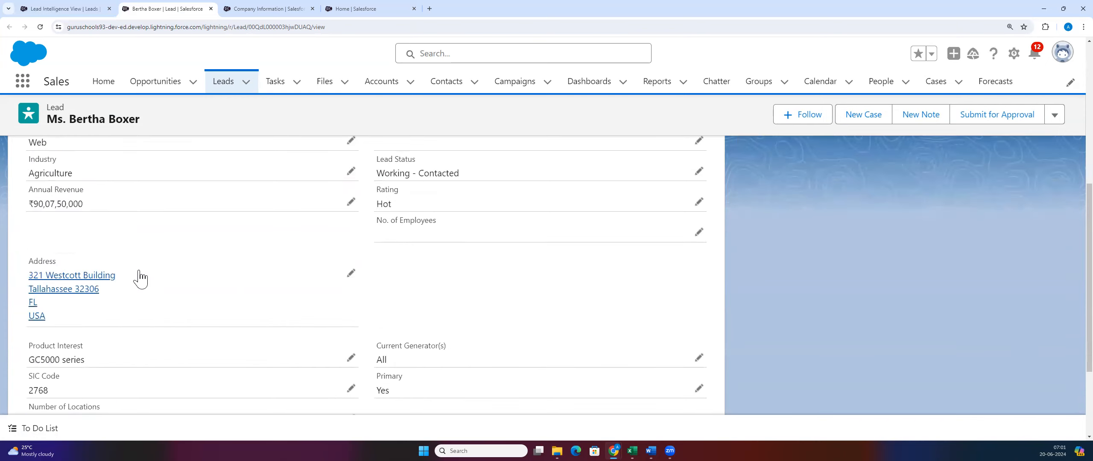
scroll(139, 277, down, 3)
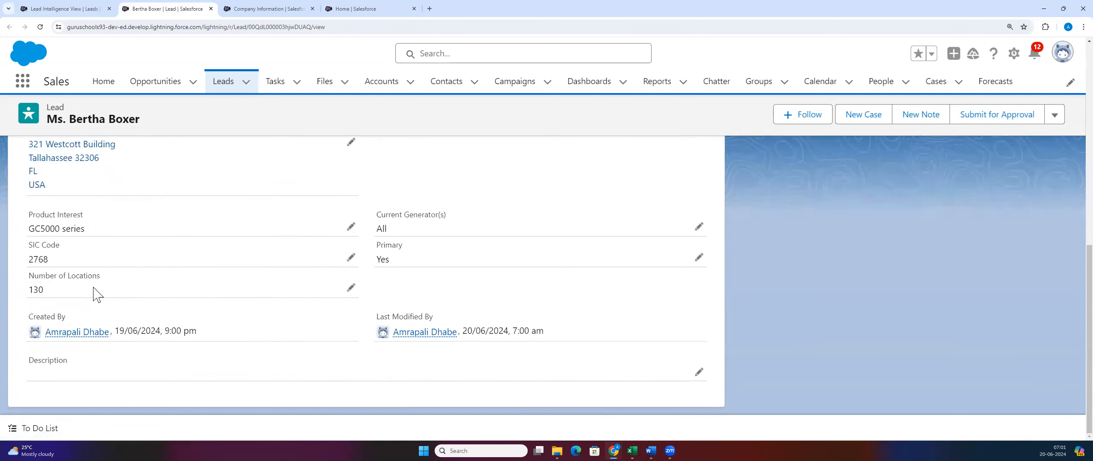
scroll(98, 292, up, 4)
scroll(98, 295, up, 5)
scroll(68, 334, down, 3)
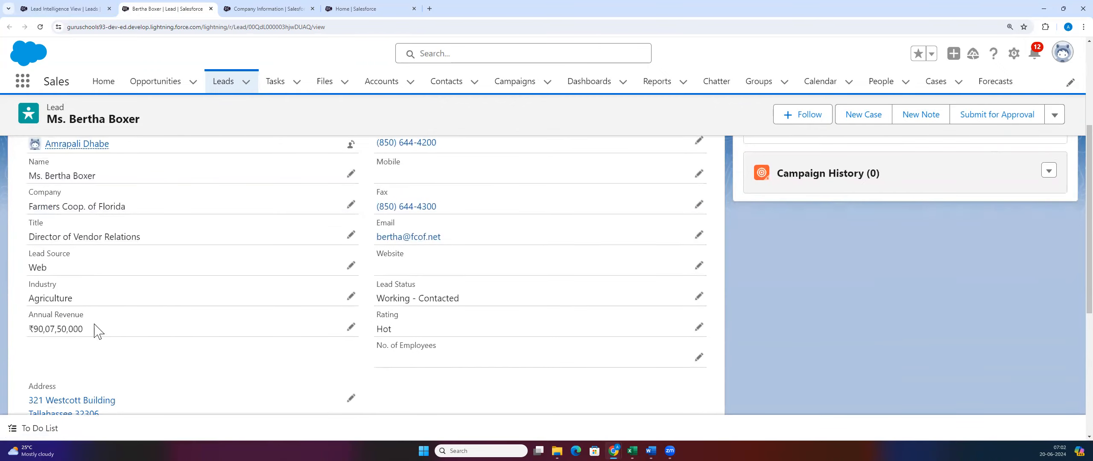
scroll(162, 325, up, 3)
scroll(146, 325, down, 3)
scroll(150, 274, up, 2)
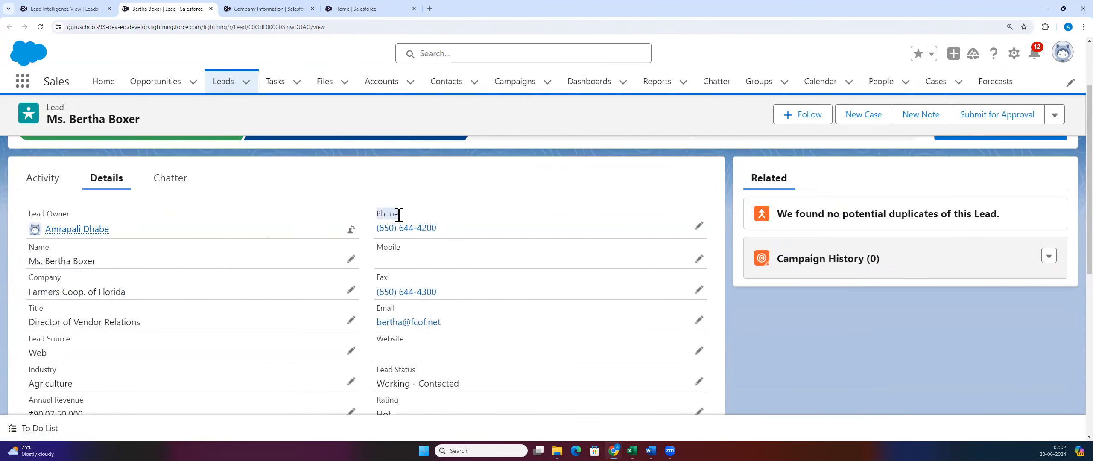
drag(371, 322, 473, 322)
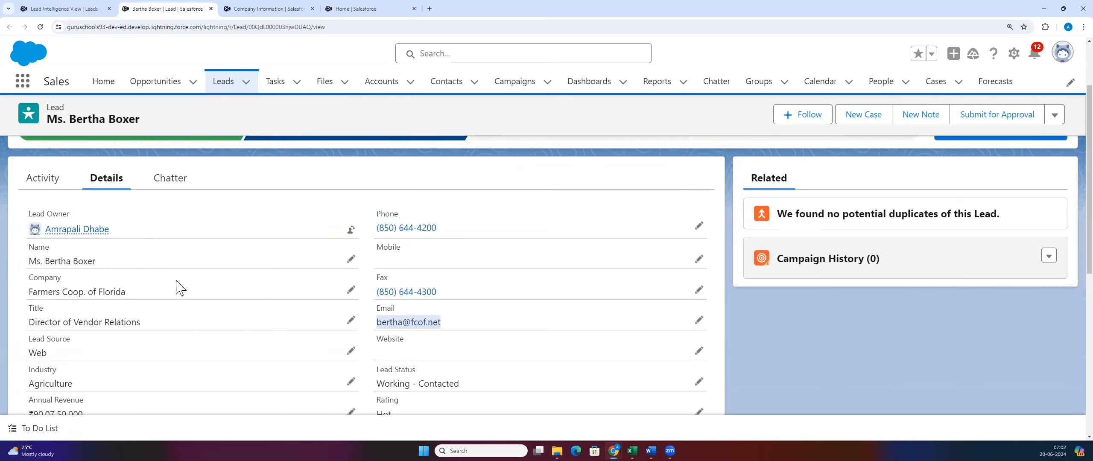
scroll(176, 285, down, 1)
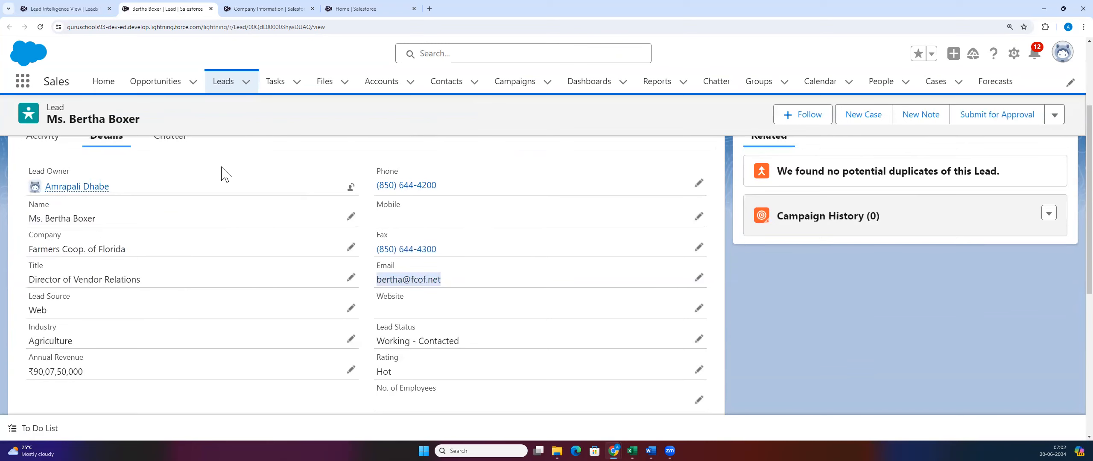
click(268, 270)
scroll(268, 270, up, 3)
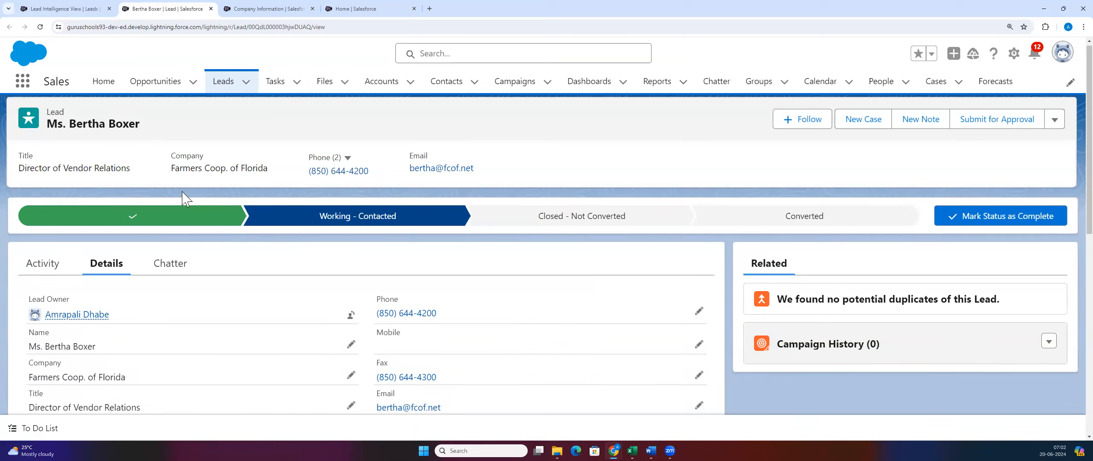
Step: Go to the My Leads list and open a blank New Lead form at First Name
click(223, 85)
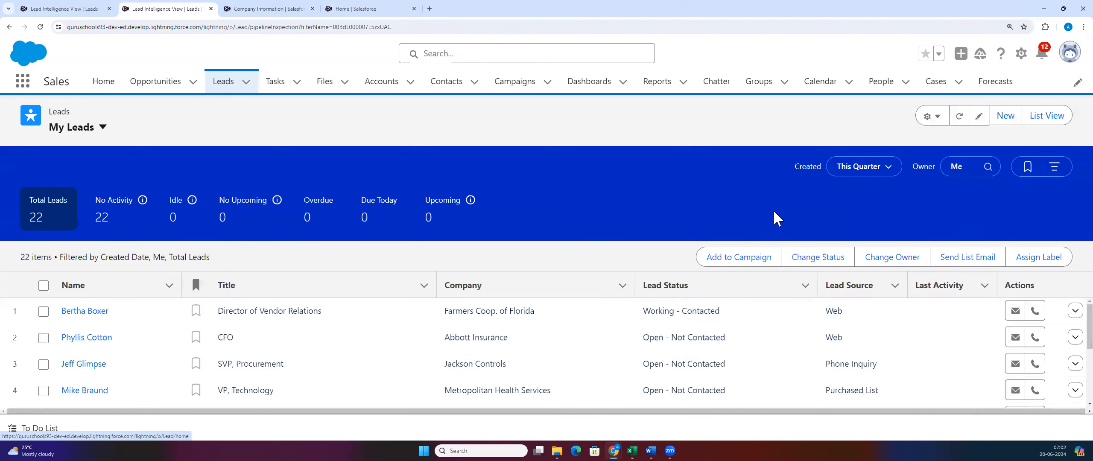
click(1007, 115)
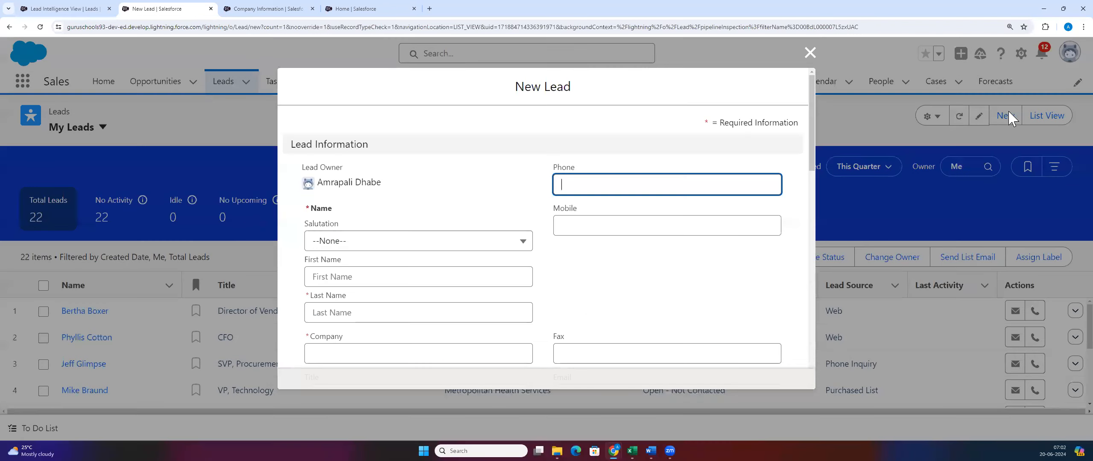
scroll(410, 230, down, 2)
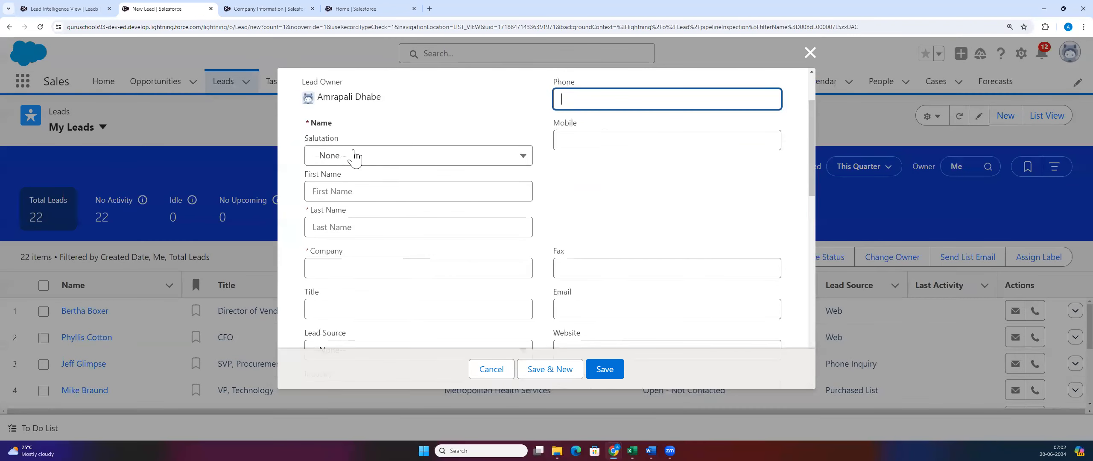
click(331, 192)
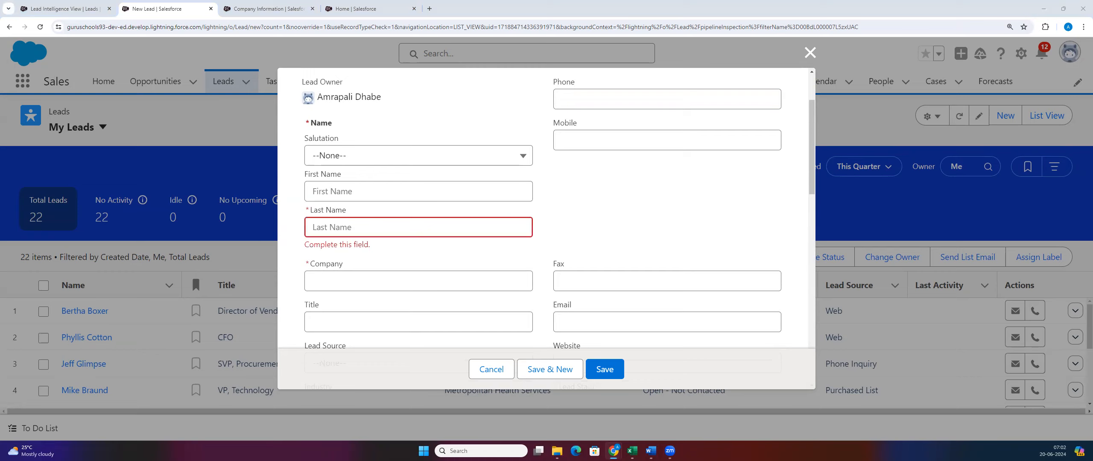
Step: Enter the contact's first name, last name, company Guruschools and the contact's e-mail address
click(355, 191)
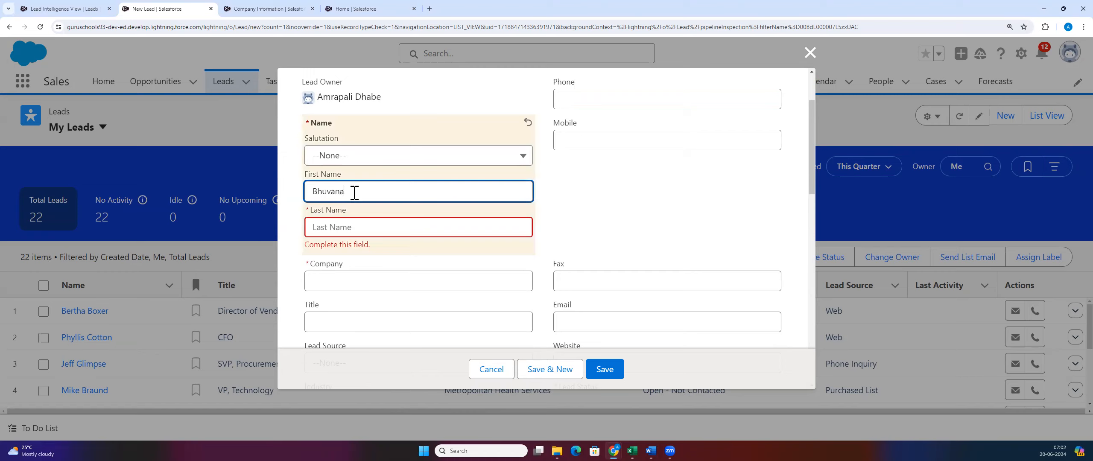
click(323, 228)
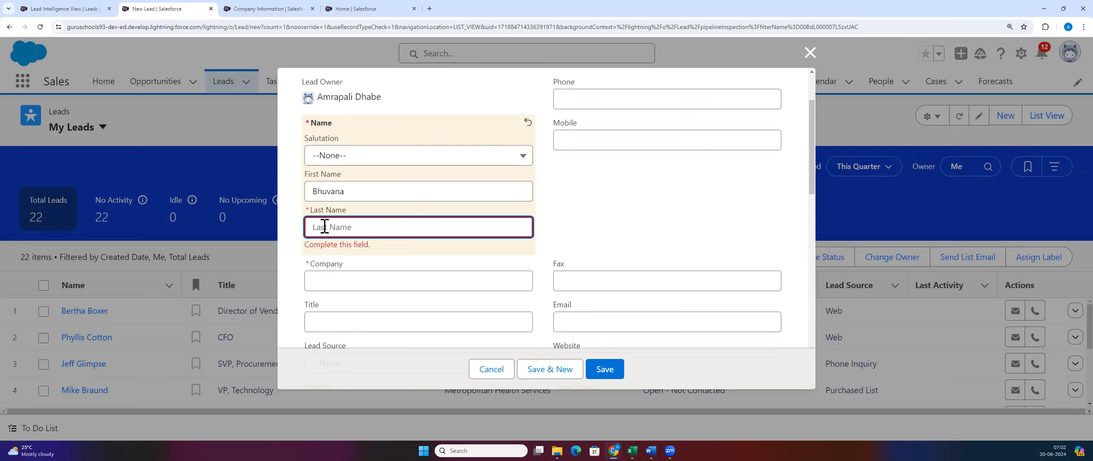
text(K)
click(349, 281)
text(Guruschools)
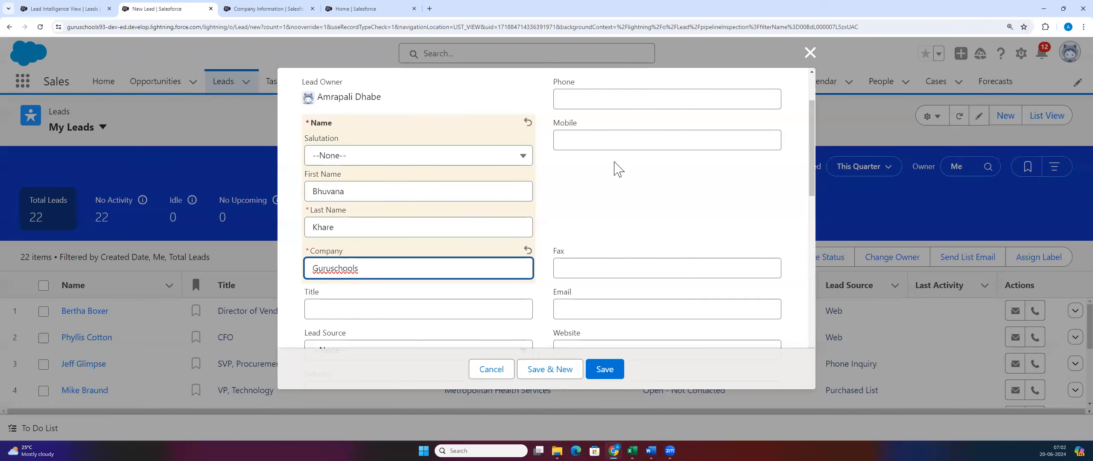
scroll(618, 169, down, 2)
click(582, 222)
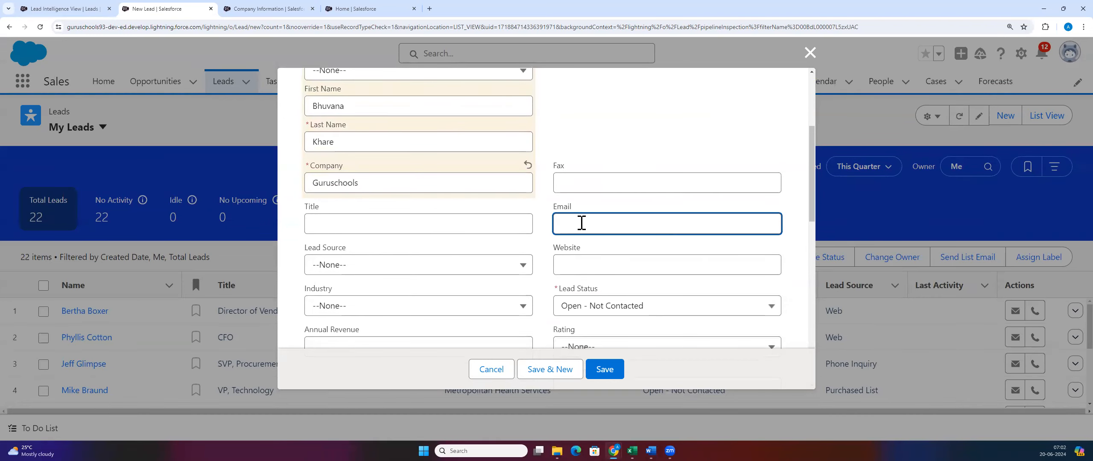
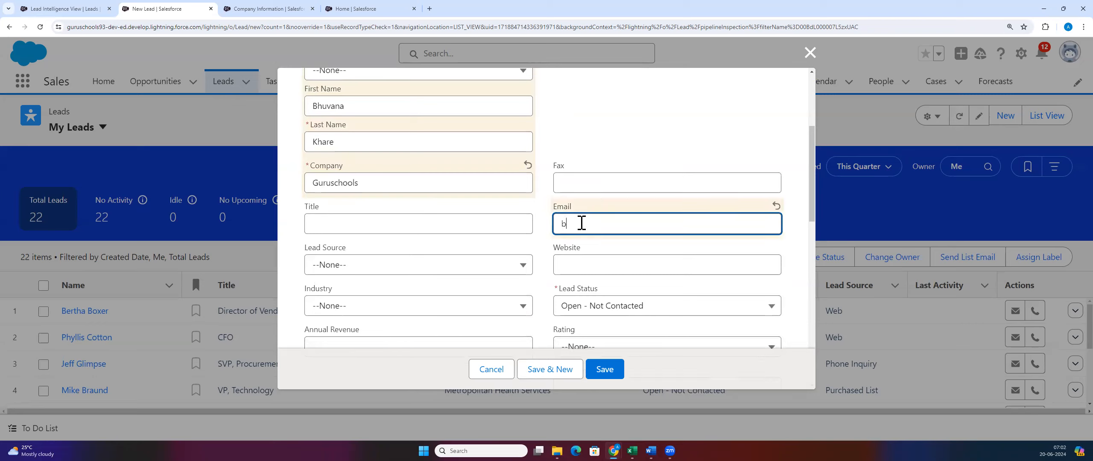
Step: Re-enter the contact's full last name after the required-field error and save the lead
scroll(349, 320, up, 2)
scroll(349, 321, up, 2)
scroll(465, 204, down, 3)
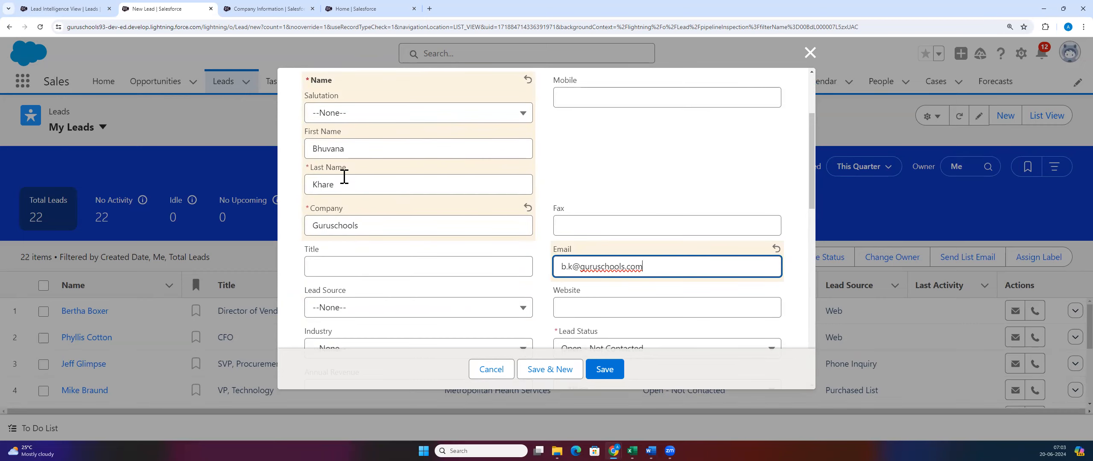
scroll(351, 220, up, 3)
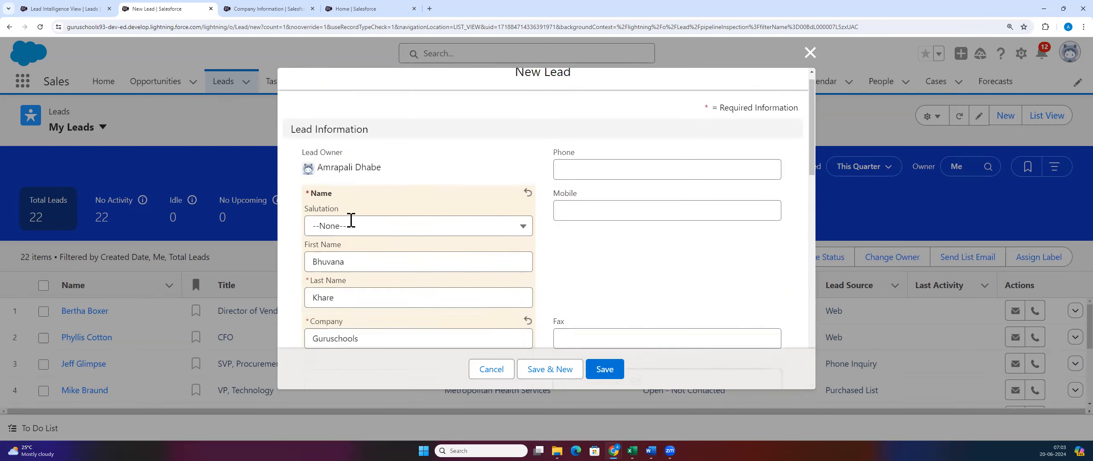
scroll(351, 220, down, 2)
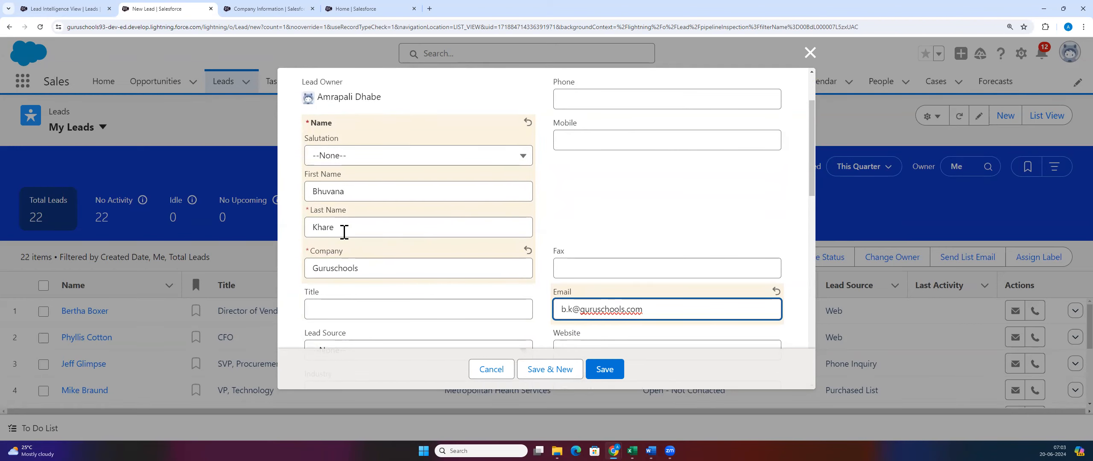
drag(344, 232, 310, 231)
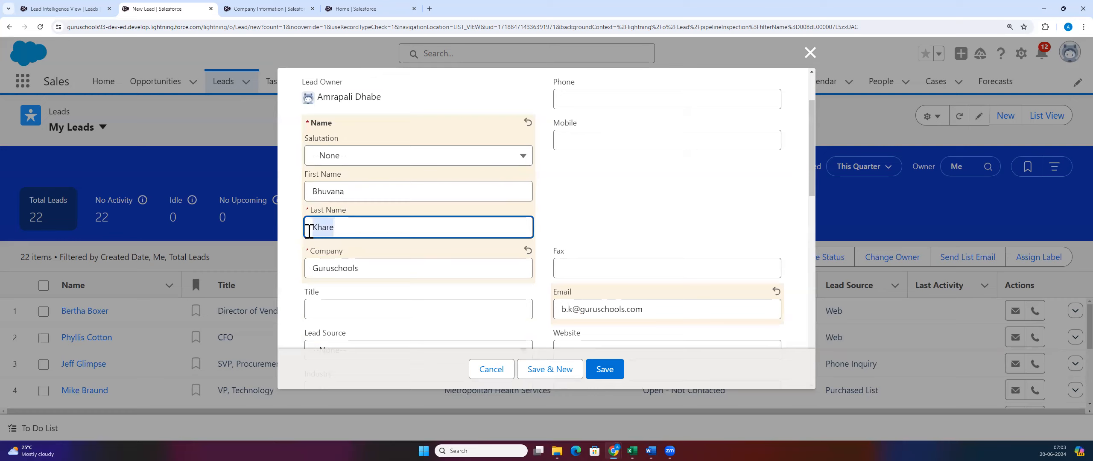
key(BackSpace)
click(606, 371)
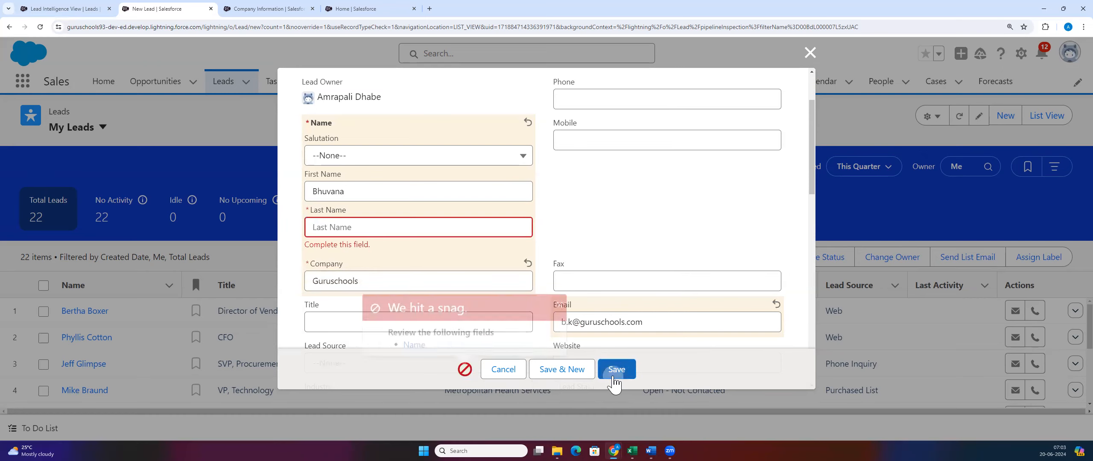
click(563, 299)
click(346, 228)
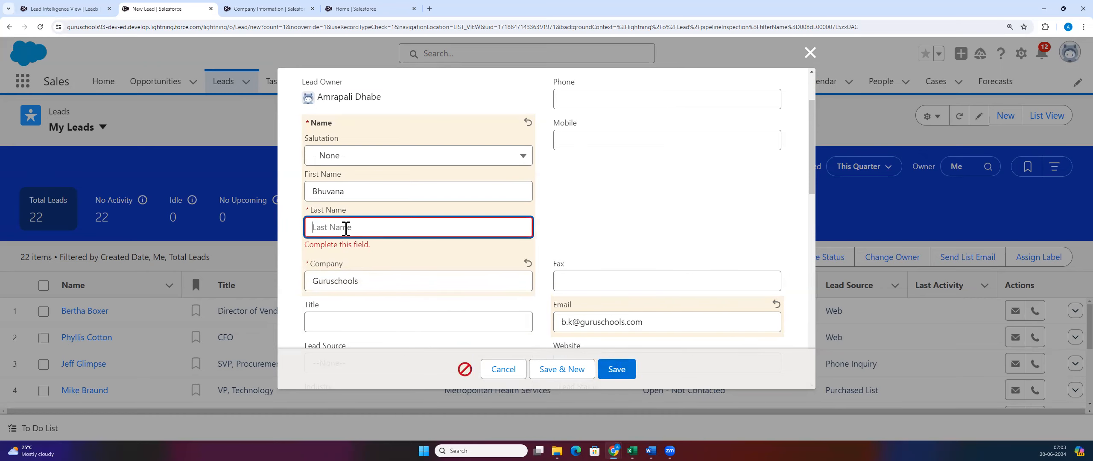
click(661, 243)
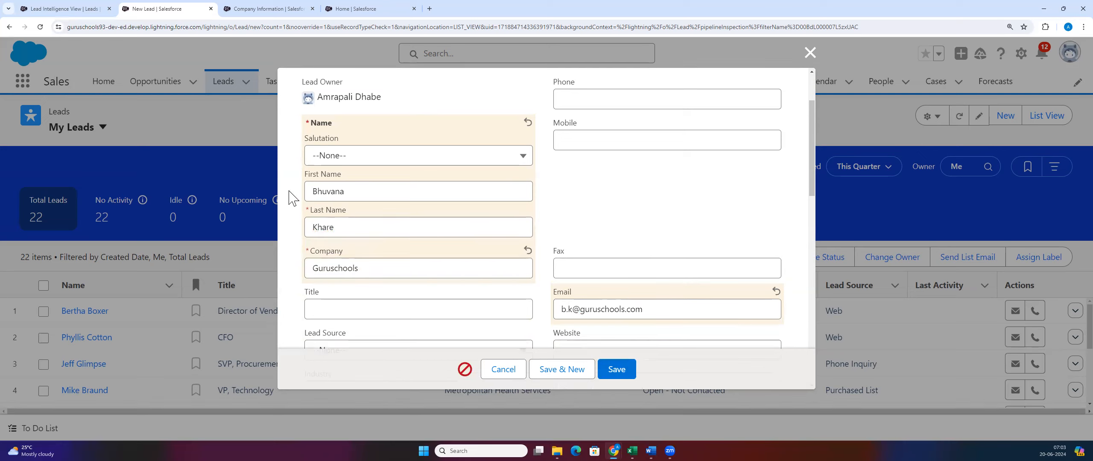
click(629, 375)
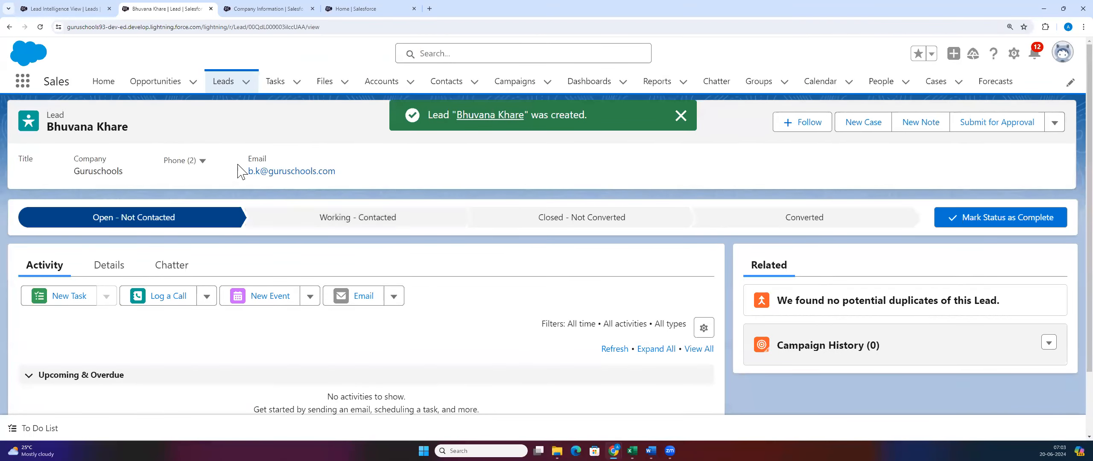
Step: Mark Working - Contacted as the lead's current status, then select the Converted stage
click(109, 267)
scroll(536, 205, down, 1)
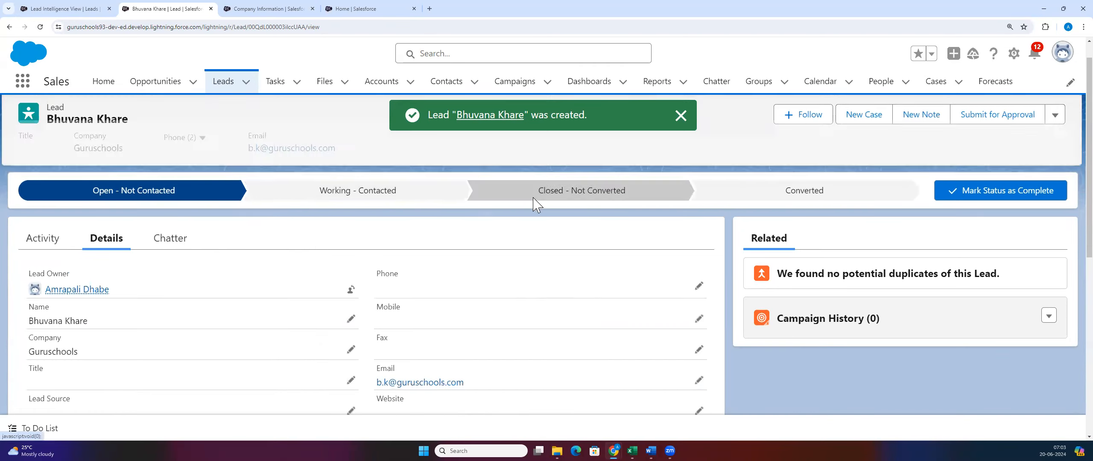
scroll(536, 205, down, 2)
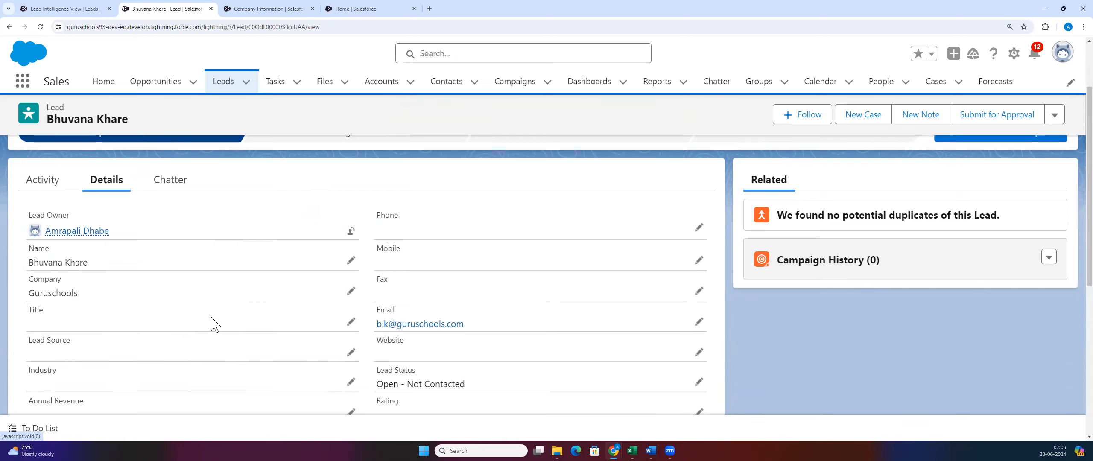
scroll(316, 282, up, 2)
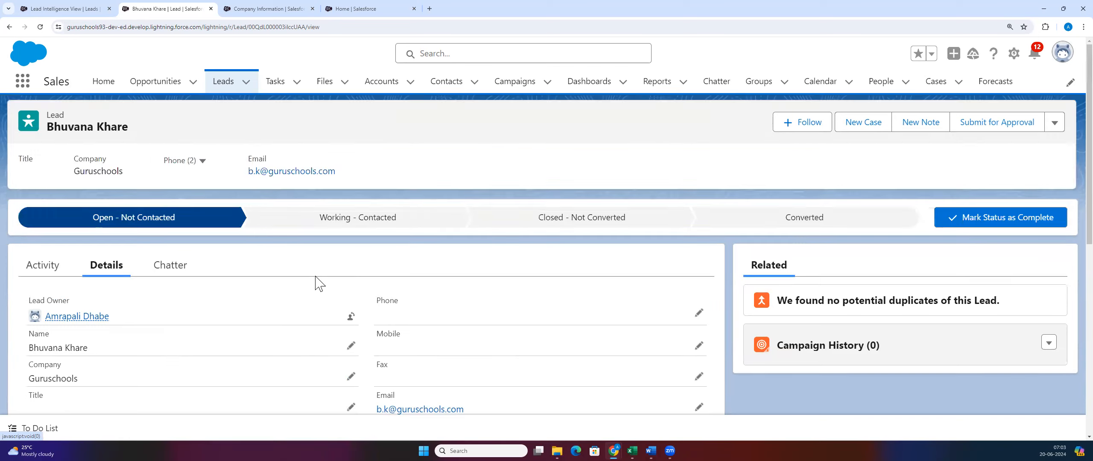
click(375, 220)
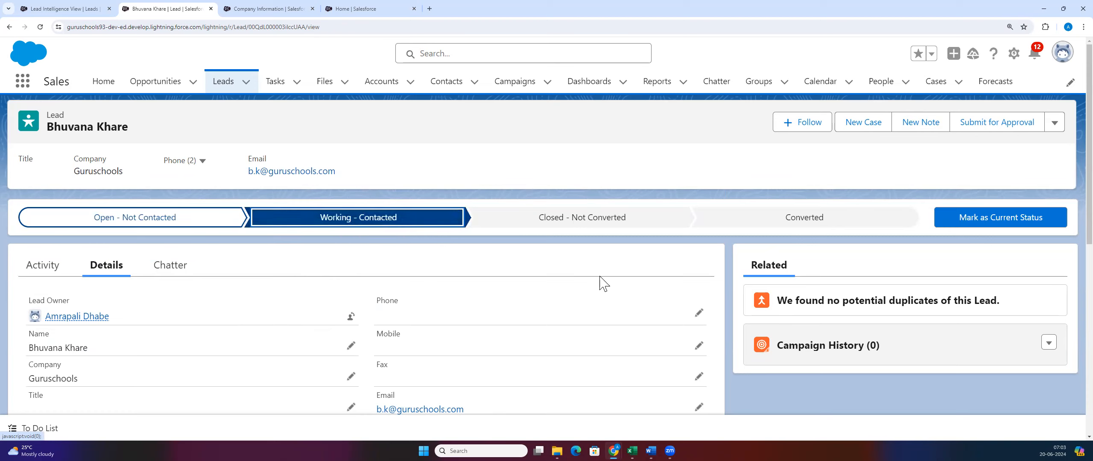
click(979, 226)
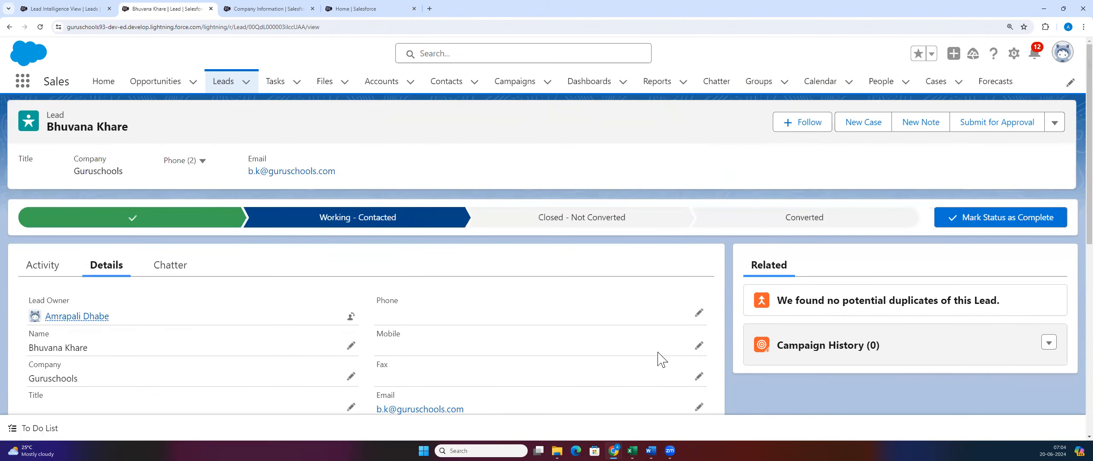
click(835, 226)
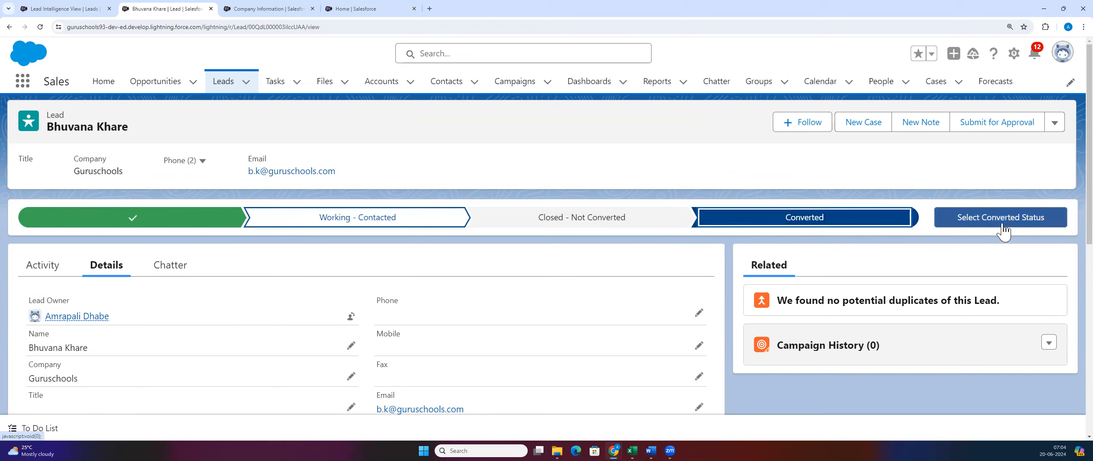
Step: Open Convert Lead and review the Guruschools account name and the Account, Contact and Opportunity sections
click(1002, 223)
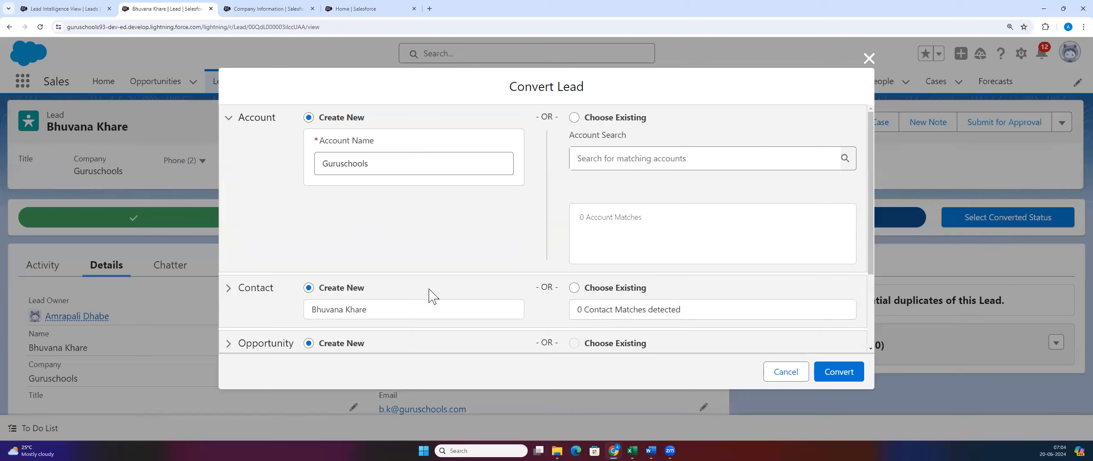
scroll(335, 221, down, 1)
scroll(335, 221, down, 2)
scroll(338, 258, up, 3)
scroll(347, 290, down, 2)
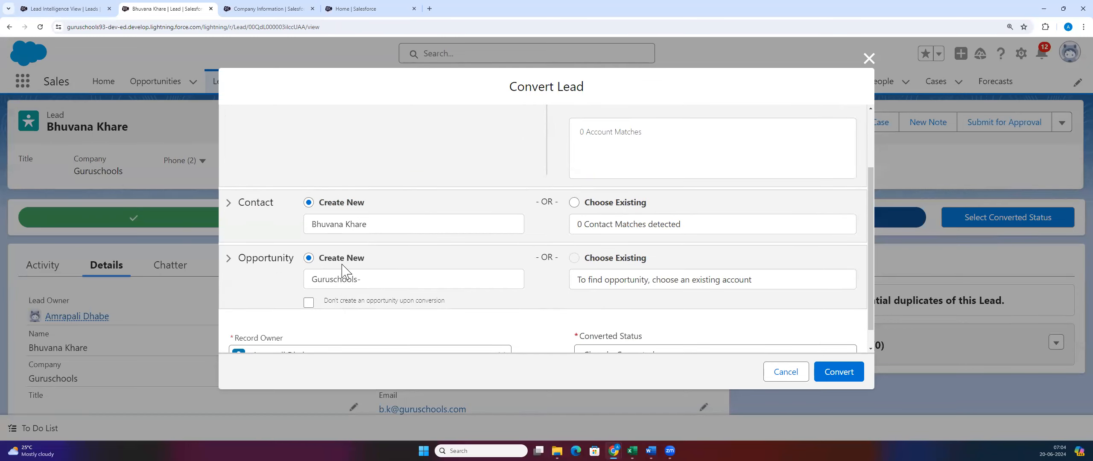
scroll(344, 273, up, 2)
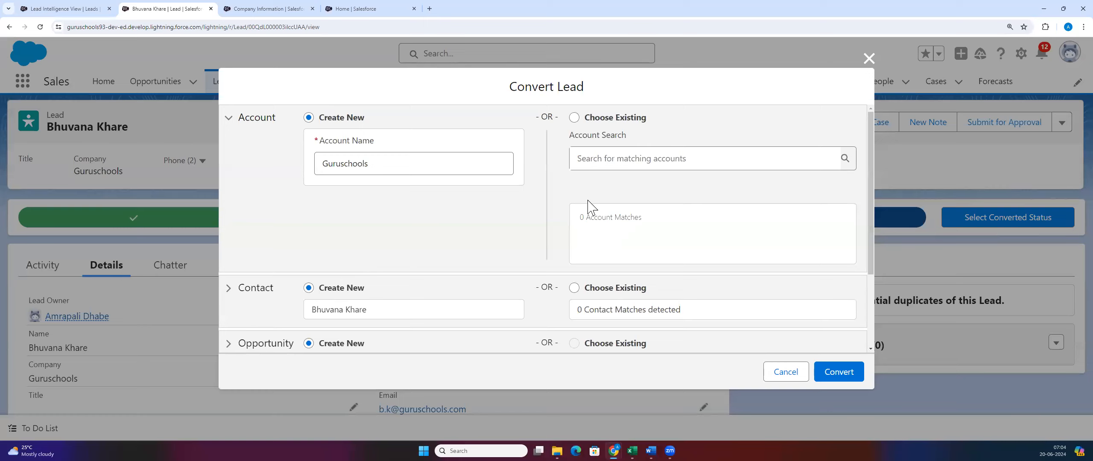
scroll(586, 150, down, 1)
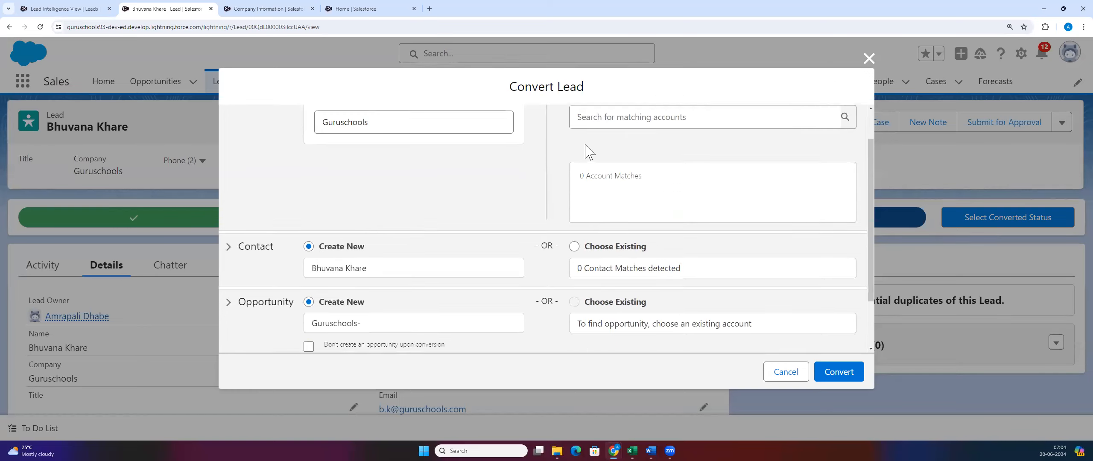
scroll(554, 282, down, 1)
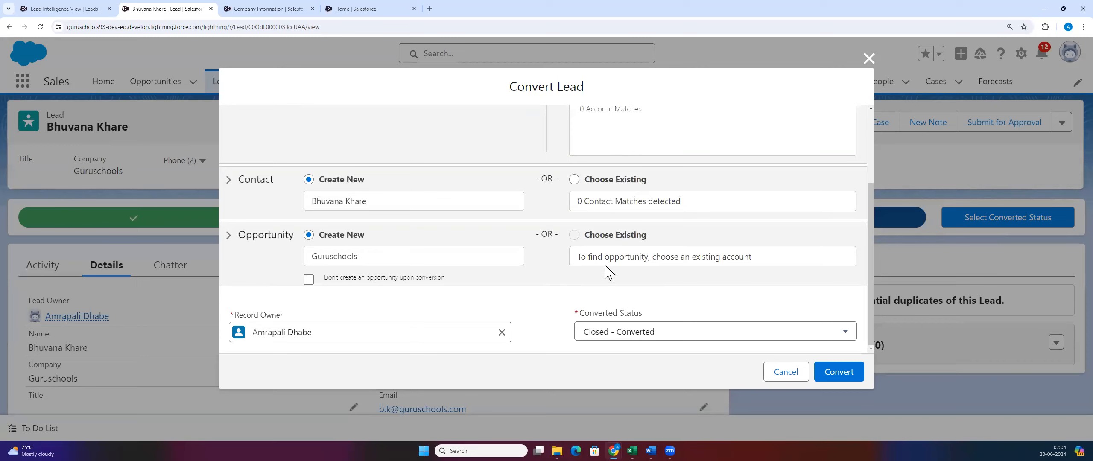
scroll(231, 307, up, 2)
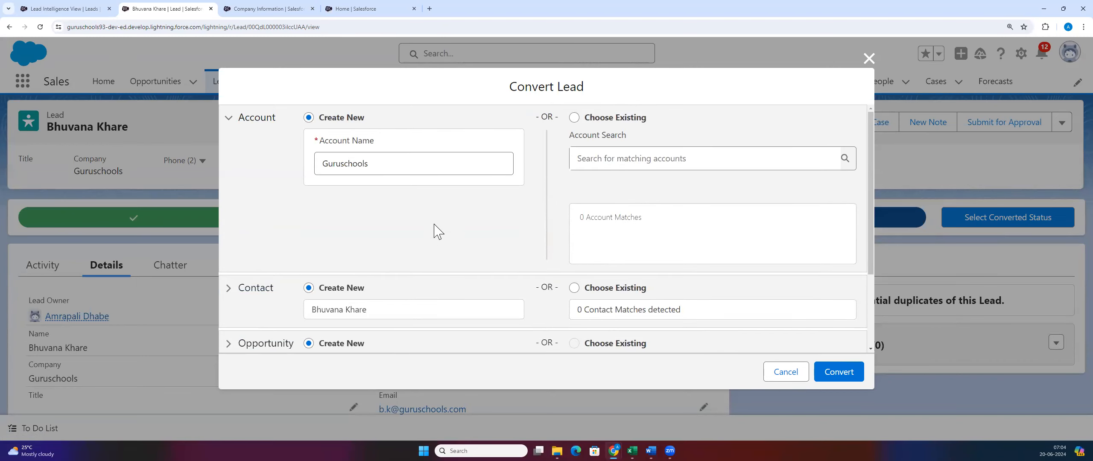
drag(370, 164, 312, 178)
click(310, 221)
drag(369, 164, 304, 170)
click(309, 209)
scroll(323, 242, down, 1)
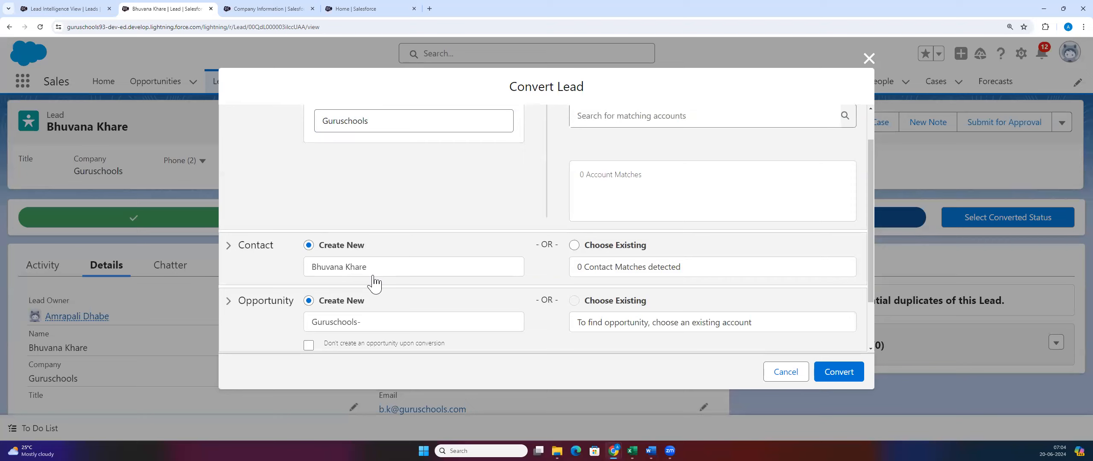
scroll(361, 332, down, 1)
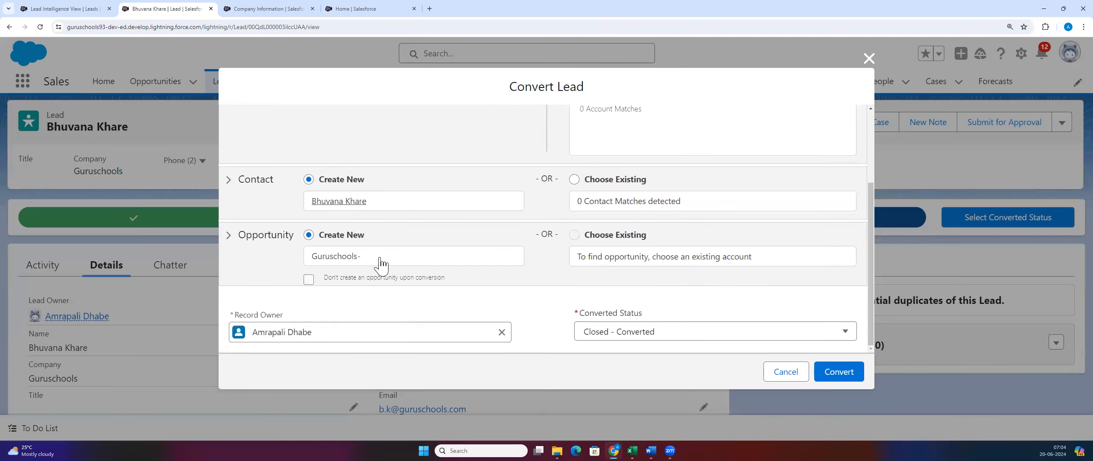
scroll(363, 323, up, 3)
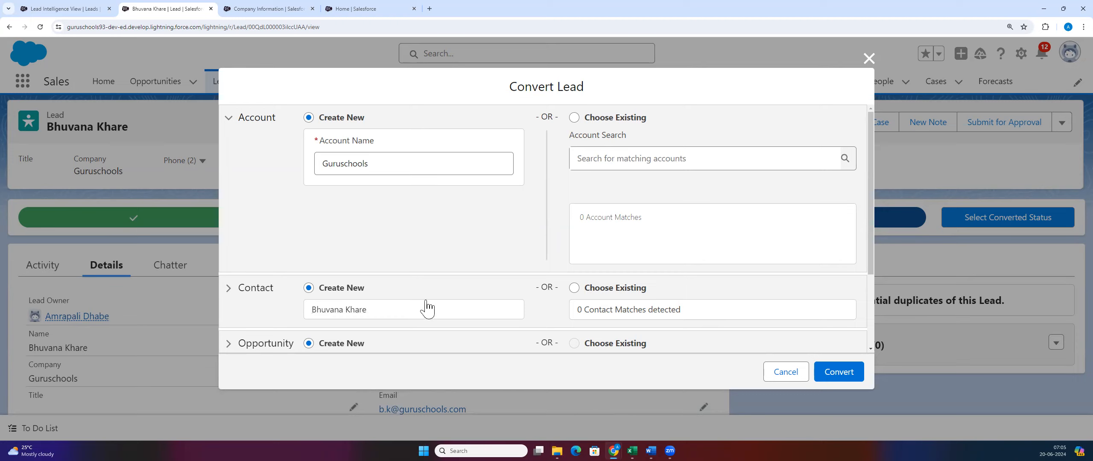
Step: Keep Create New for all three records and convert the lead
scroll(650, 273, down, 1)
scroll(650, 275, down, 2)
scroll(532, 340, up, 3)
scroll(381, 243, down, 3)
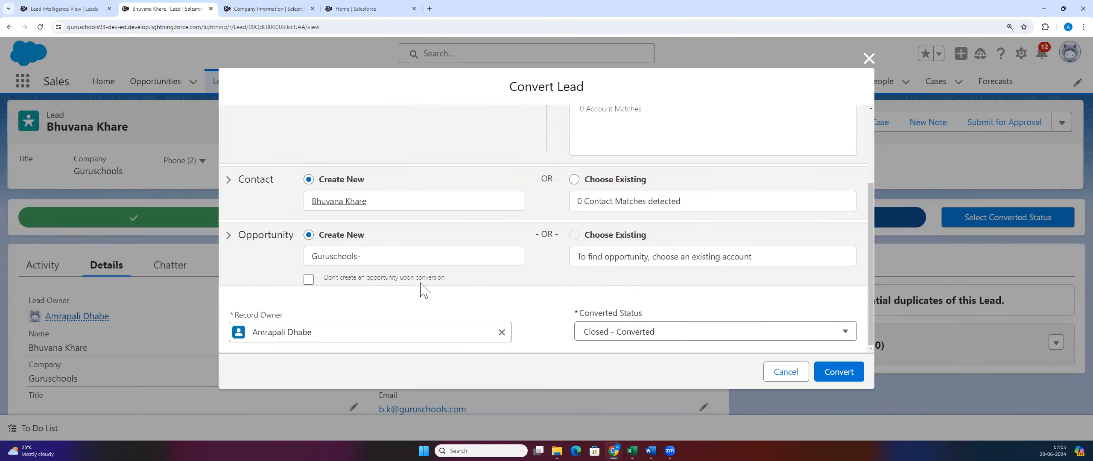
scroll(404, 320, up, 3)
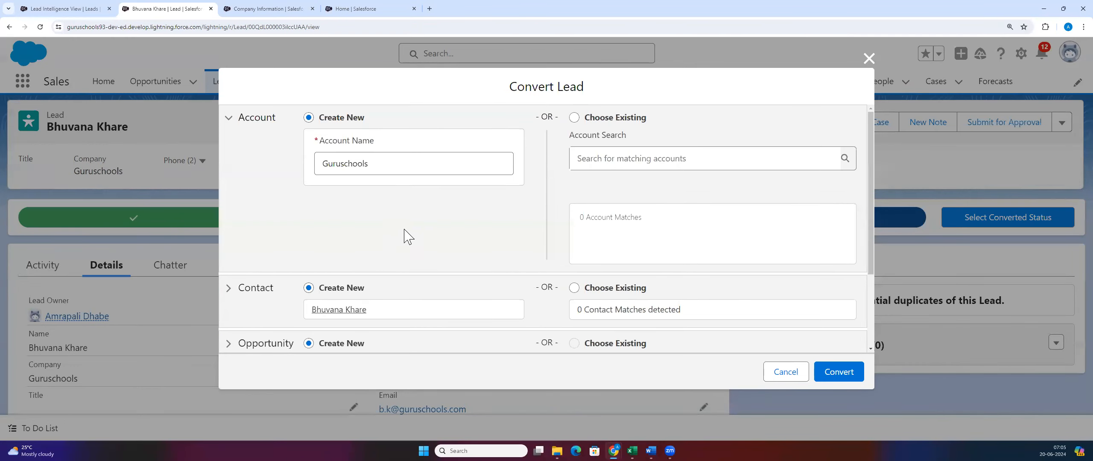
scroll(445, 206, down, 2)
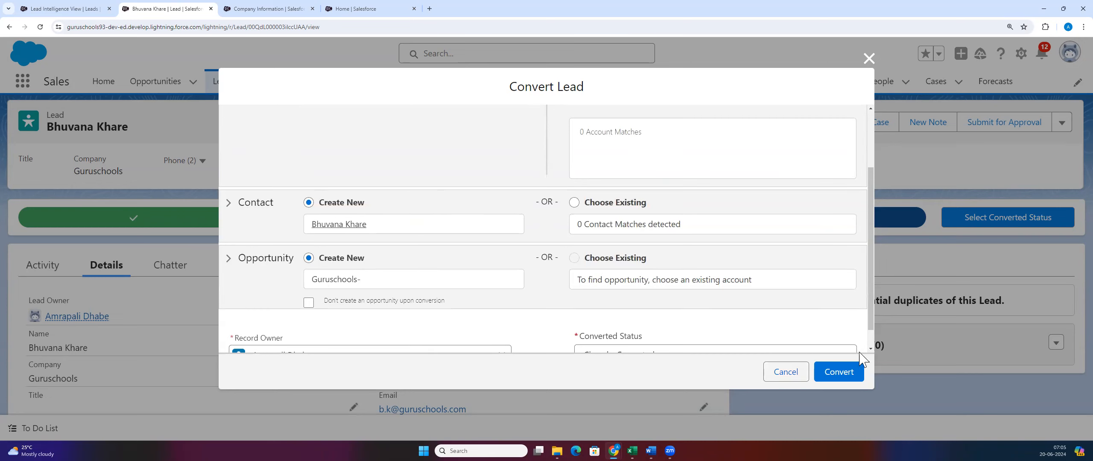
click(838, 372)
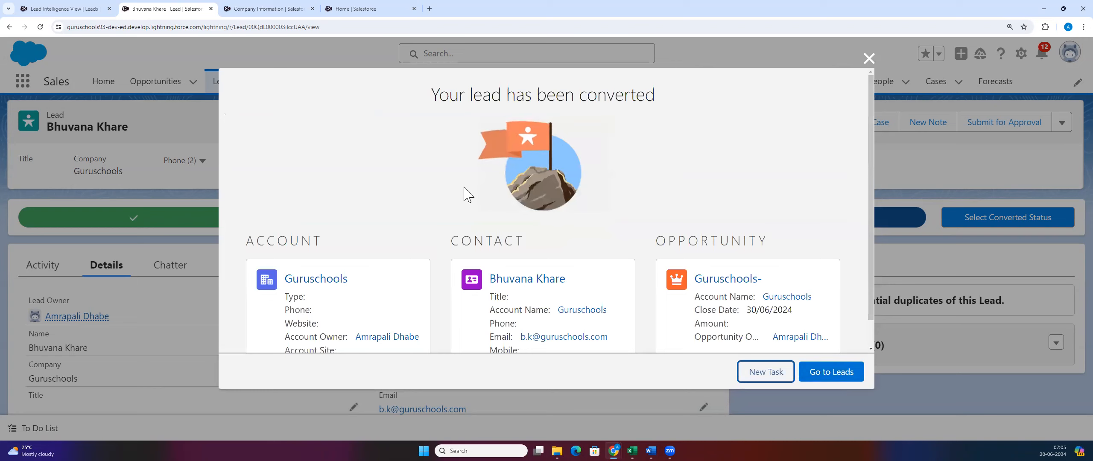
Step: Review the 'Your lead has been converted' summary and go back to Leads
scroll(465, 194, down, 1)
scroll(425, 271, up, 1)
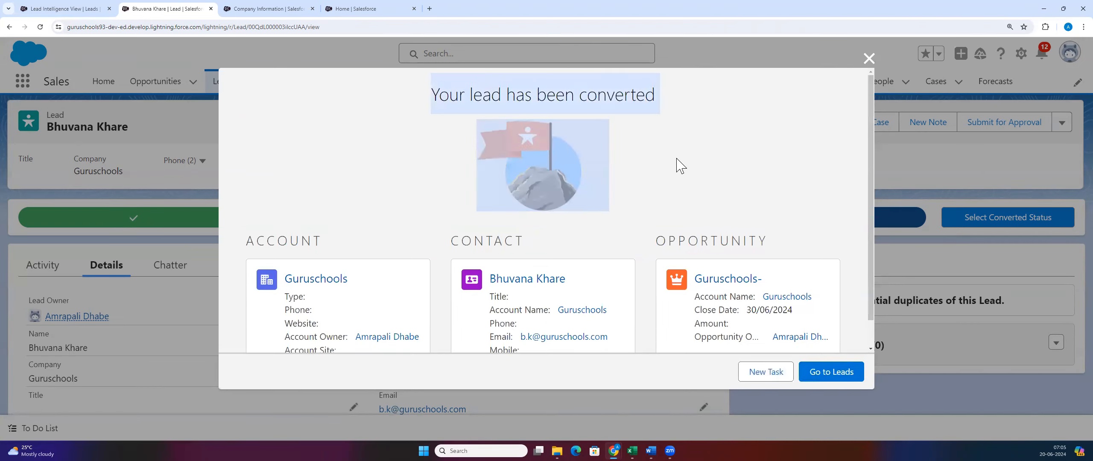
scroll(669, 183, down, 1)
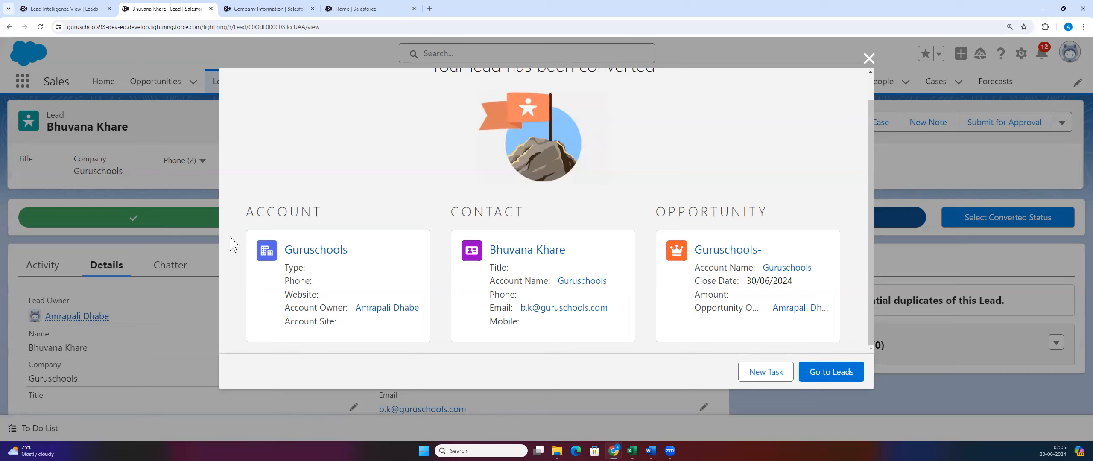
click(840, 378)
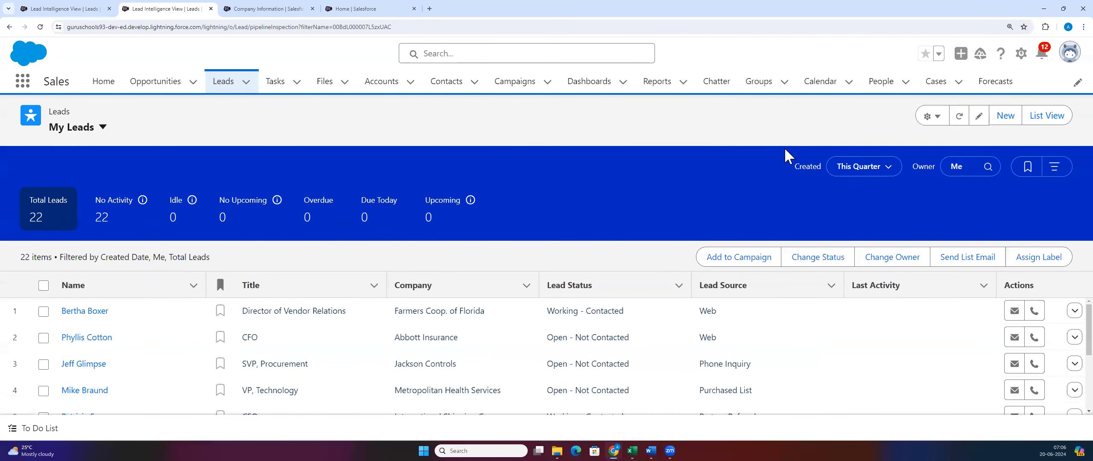
Step: Search the leads list view for the converted lead, then switch to All Open Leads
click(1044, 116)
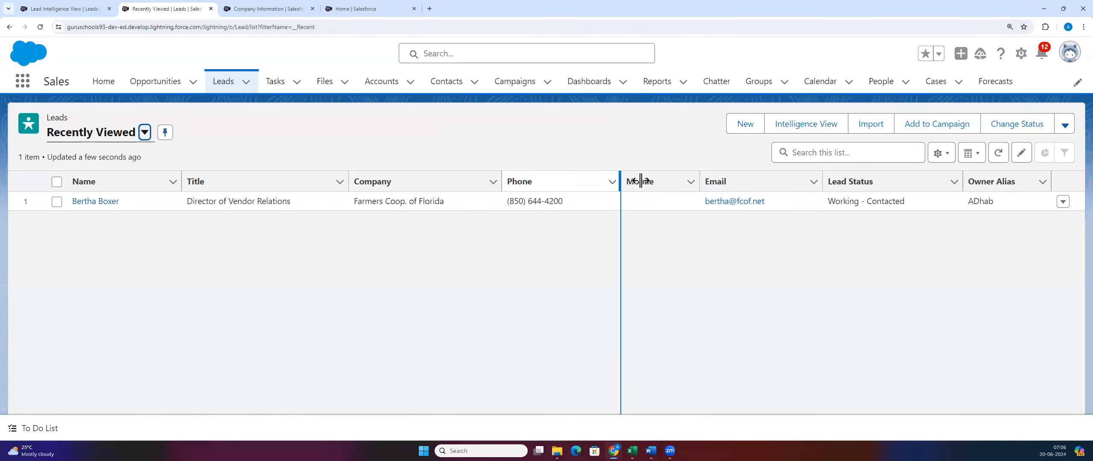
click(821, 146)
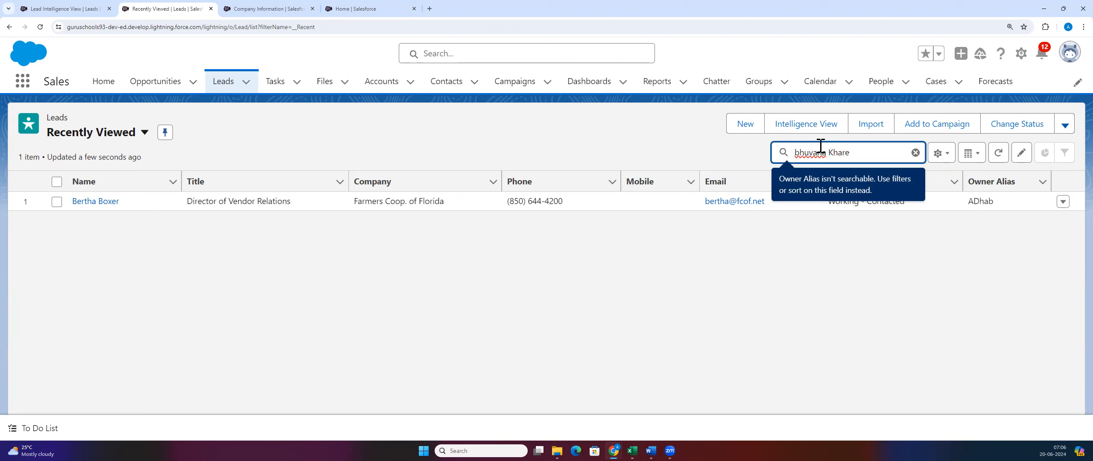
click(143, 134)
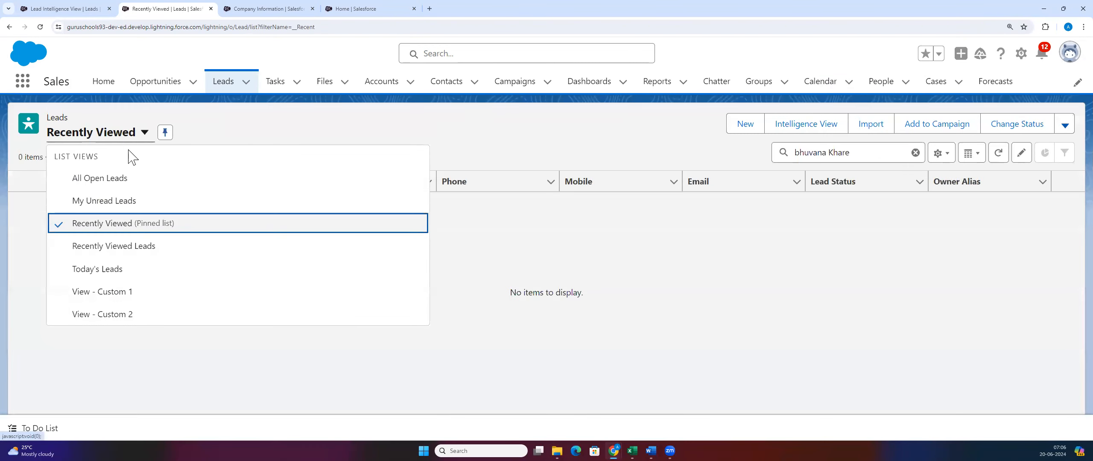
click(127, 186)
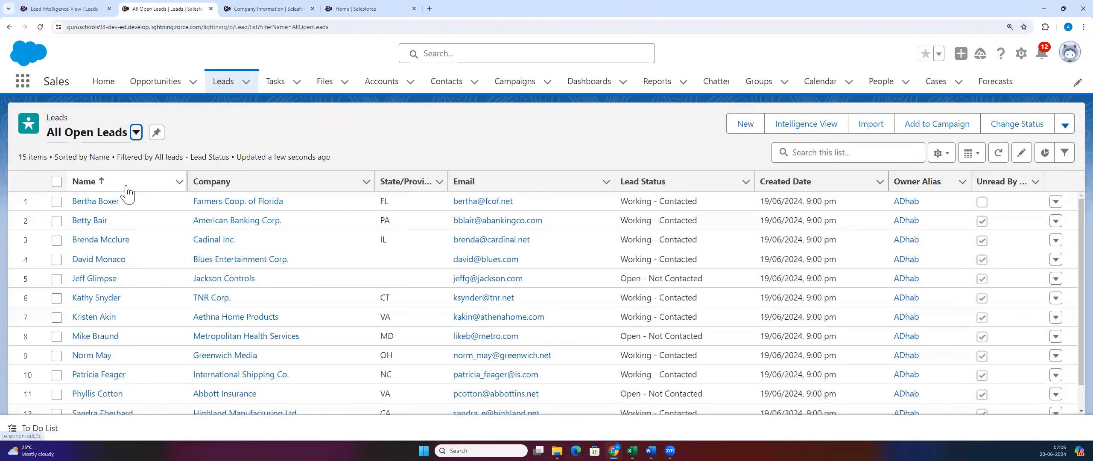
Step: Search All Open Leads for the contact's first name, clear it, and open the Accounts list
click(861, 153)
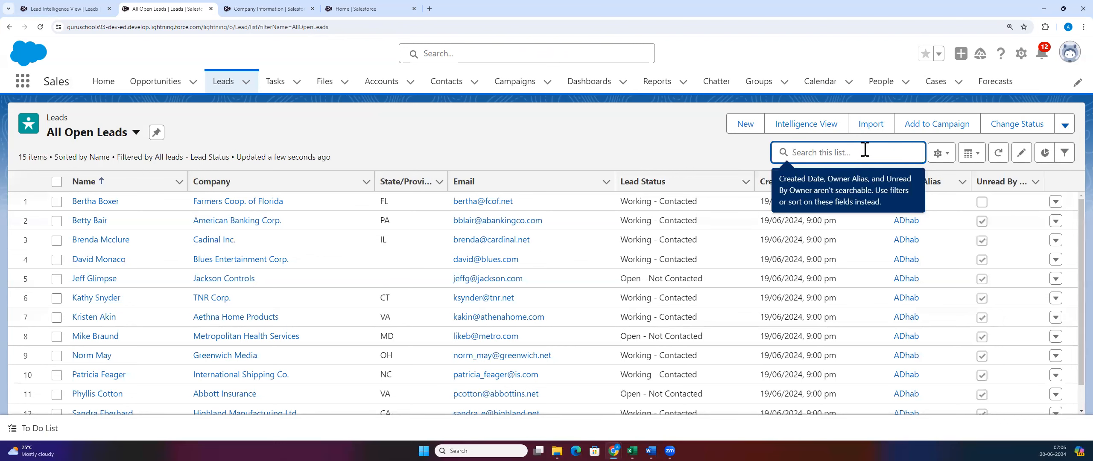
text(b)
key(BackSpace)
text(bhuvan)
key(BackSpace)
key(BackSpace)
key(BackSpace)
key(BackSpace)
key(BackSpace)
key(BackSpace)
click(660, 124)
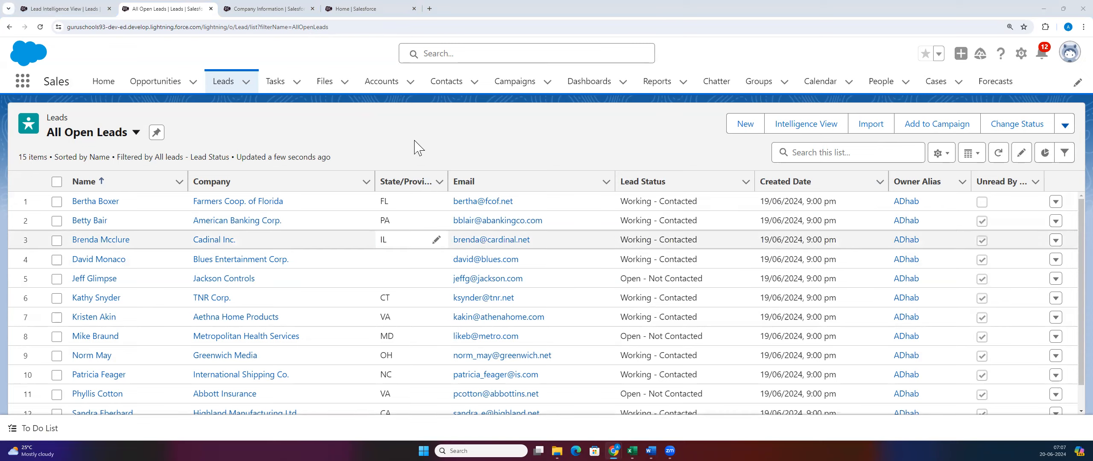
click(380, 82)
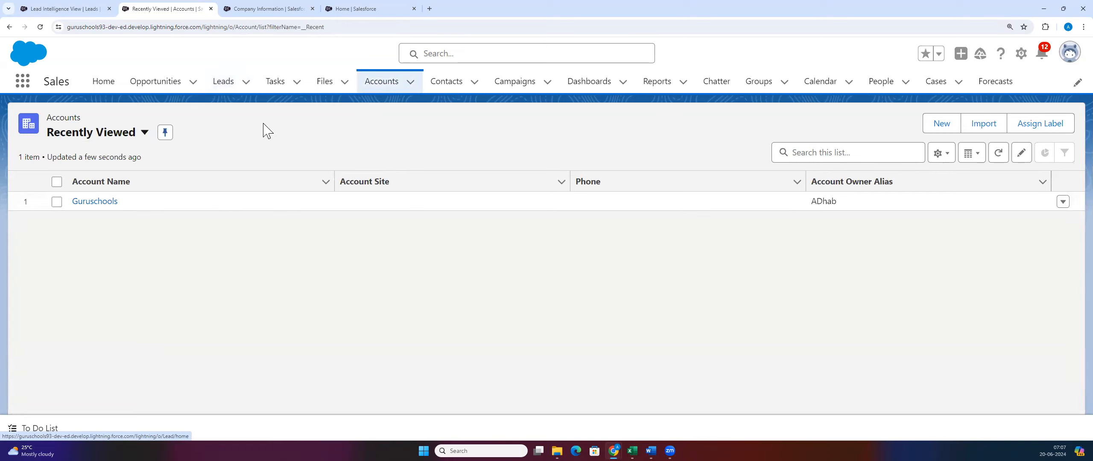
Step: Sort accounts by Account Name and open the Guruschools account's Details
click(250, 176)
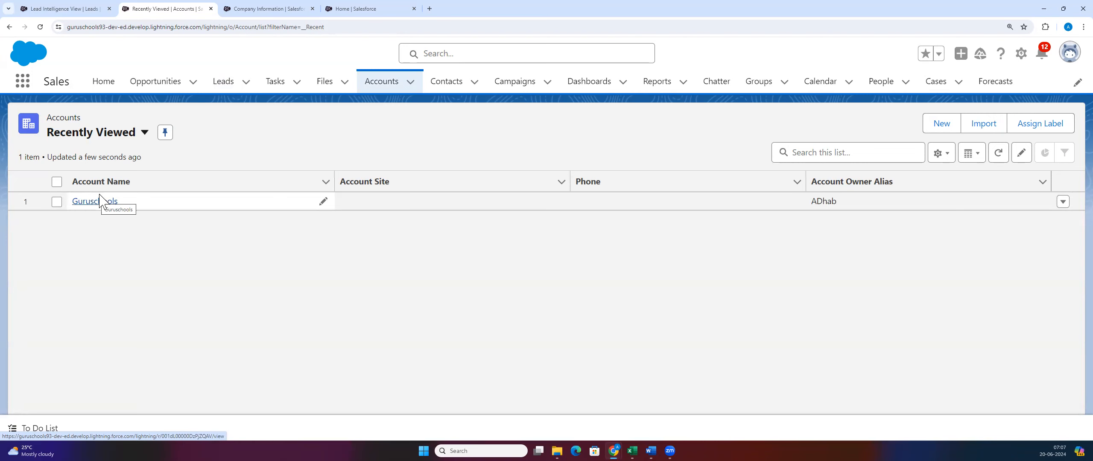
click(96, 207)
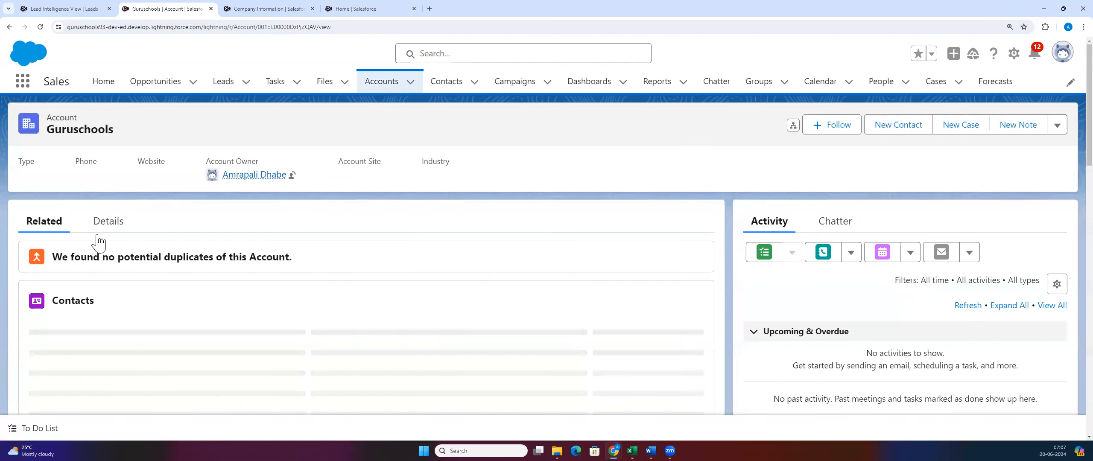
click(110, 223)
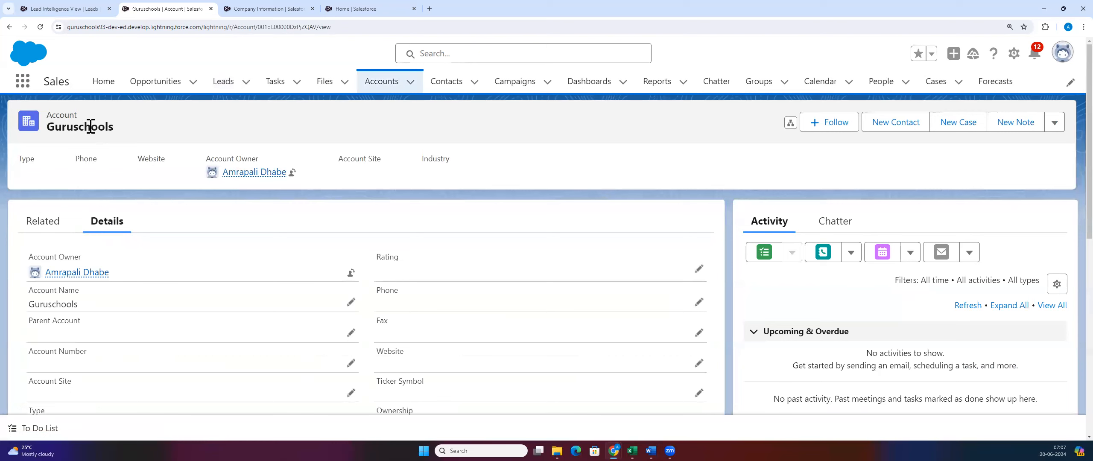
Step: Scroll through the Guruschools details, highlighting the Billing Address label and the account name
scroll(173, 348, down, 2)
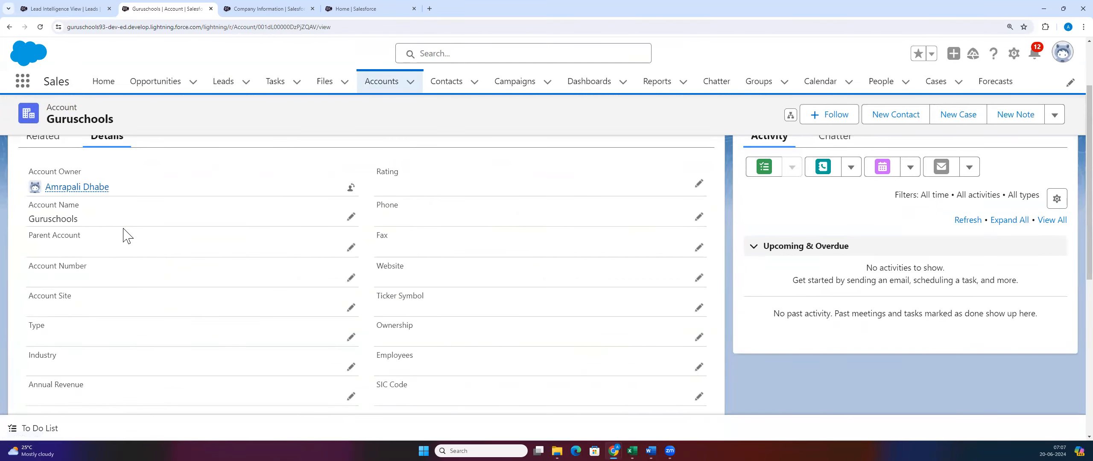
scroll(123, 237, down, 5)
scroll(69, 290, up, 2)
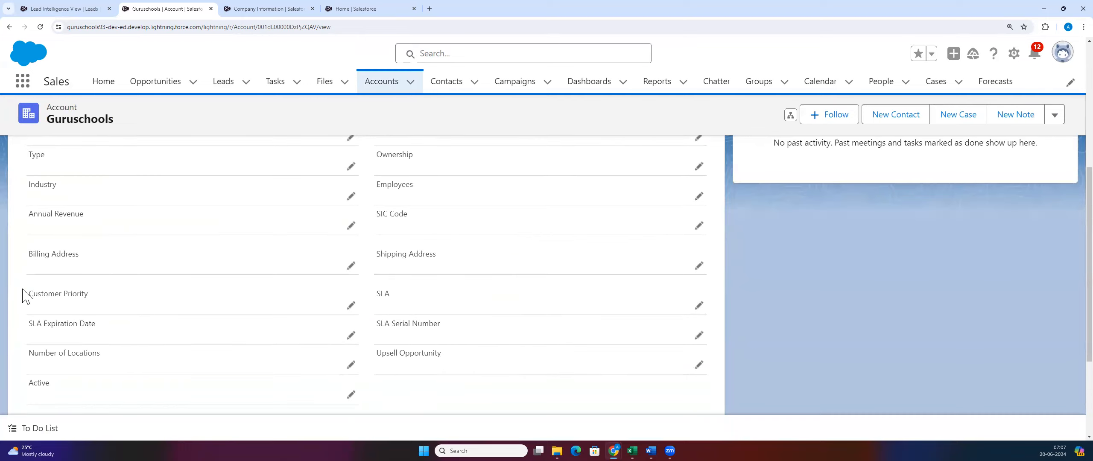
drag(22, 255, 99, 261)
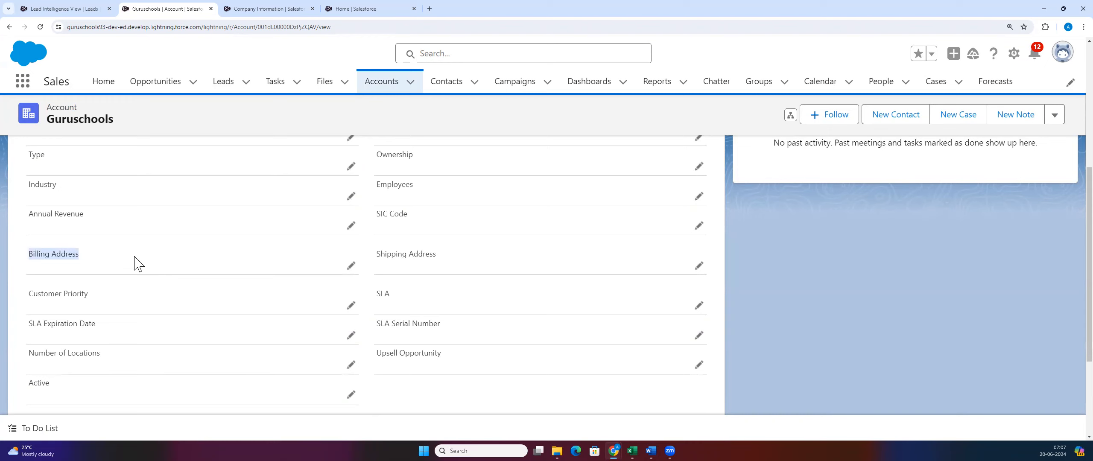
click(868, 283)
scroll(416, 295, up, 7)
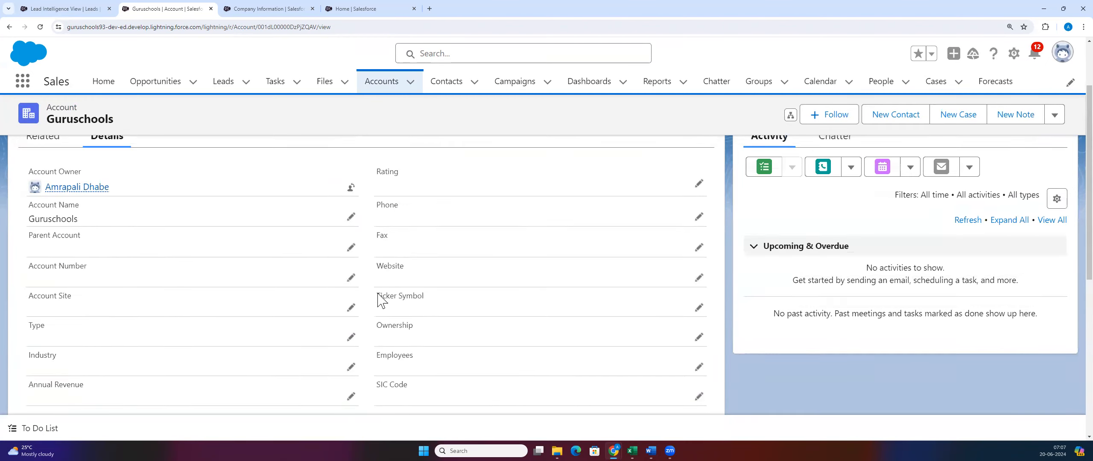
scroll(420, 282, down, 10)
scroll(178, 334, up, 10)
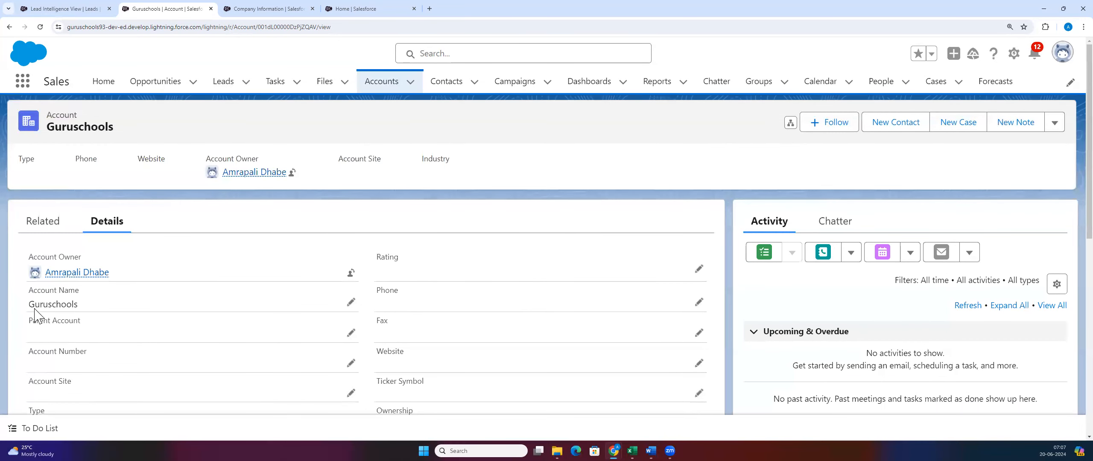
drag(25, 304, 87, 306)
click(339, 226)
scroll(301, 269, down, 2)
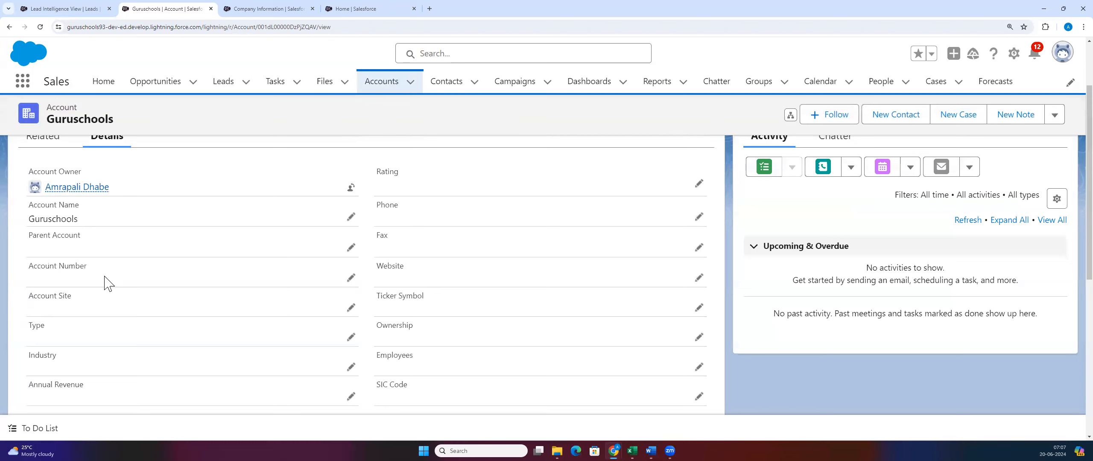
scroll(159, 257, down, 1)
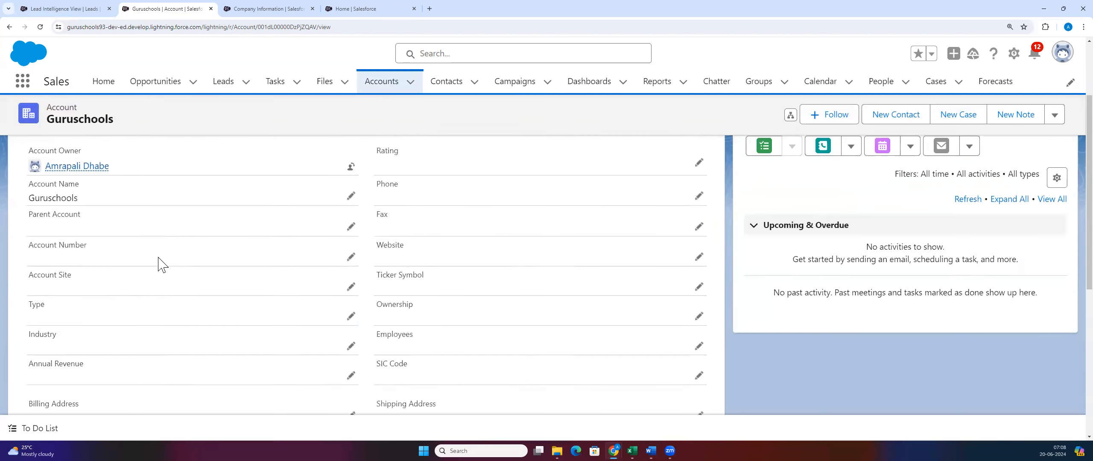
scroll(159, 265, up, 3)
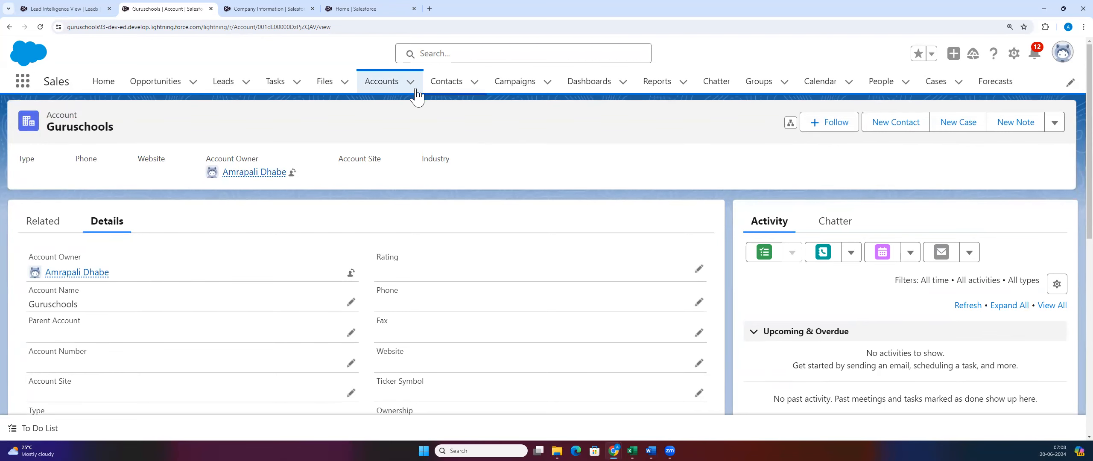
Step: Switch Contacts to Recently Viewed, then reopen the Guruschools account record
click(443, 87)
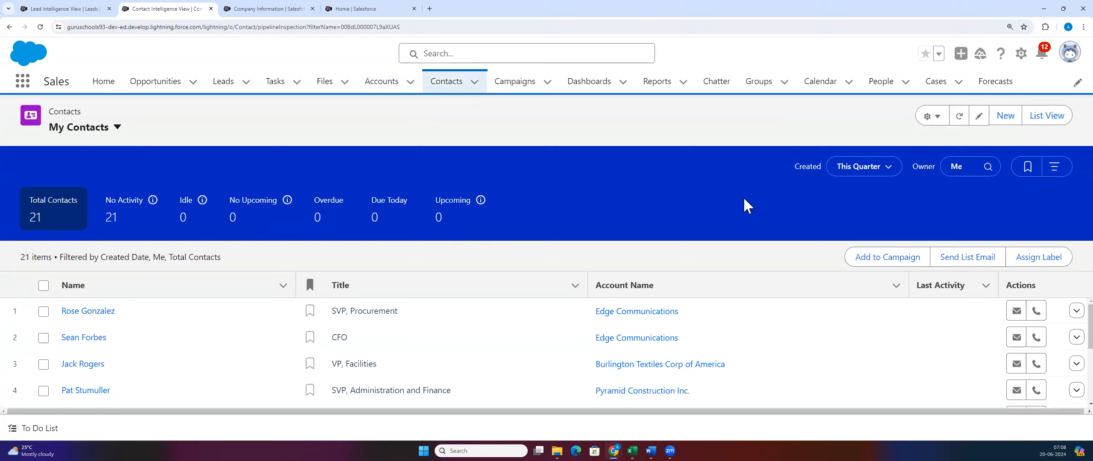
click(1047, 115)
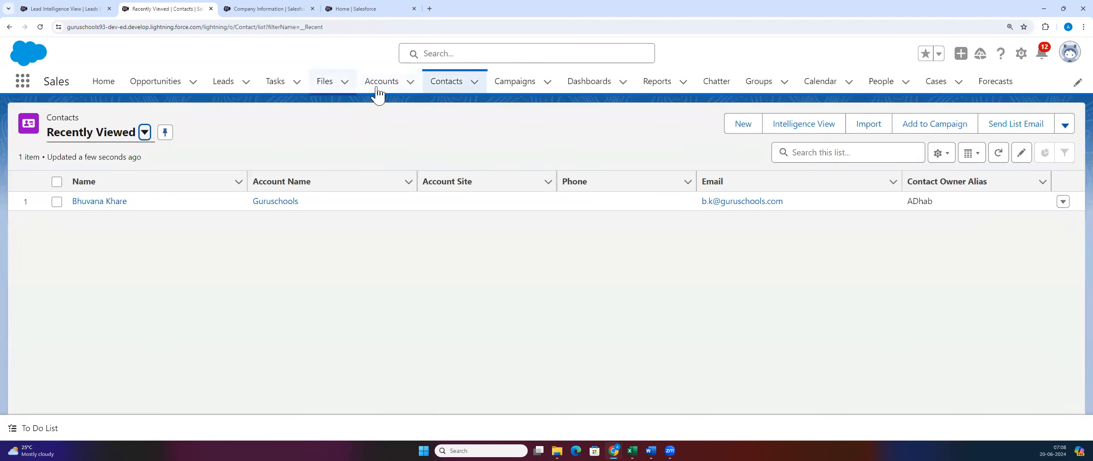
click(377, 85)
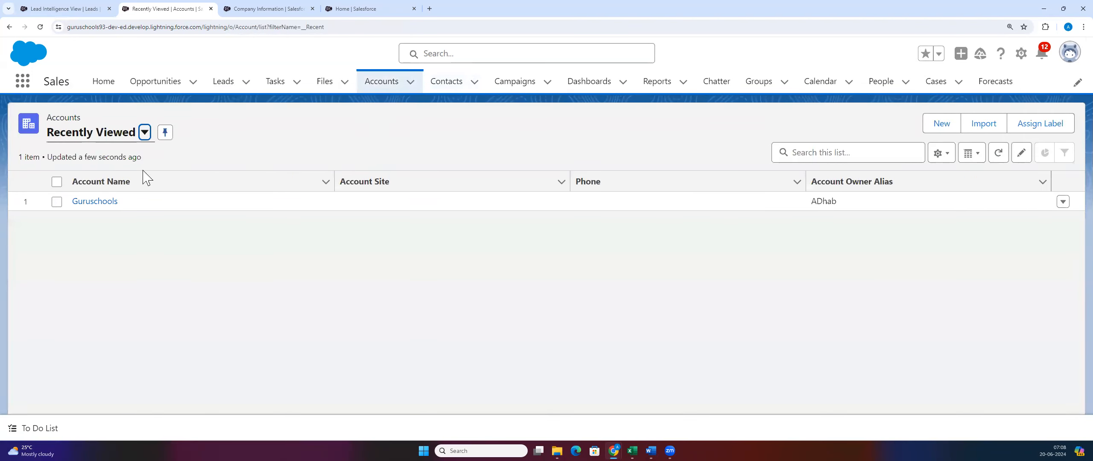
click(102, 201)
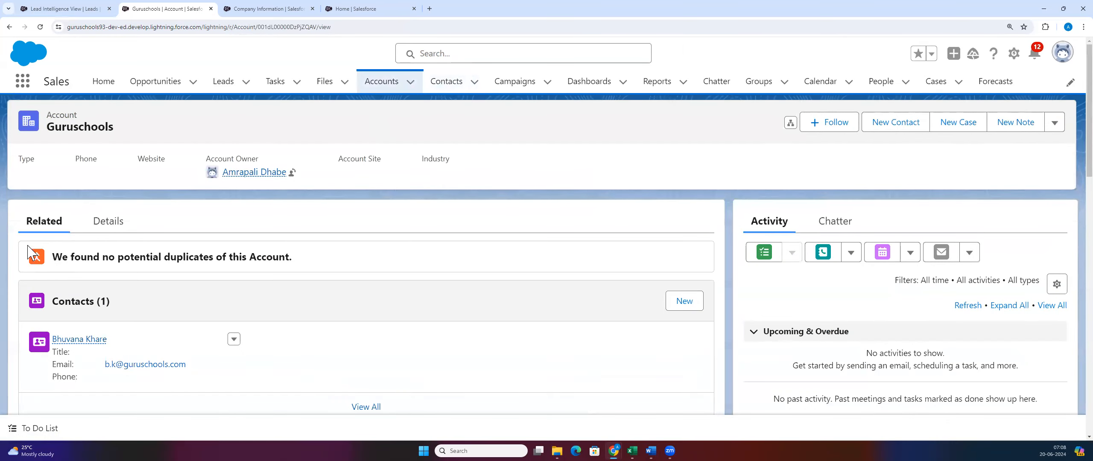
Step: Go back through the leads tab to the Recently Viewed contacts list
scroll(103, 307, down, 2)
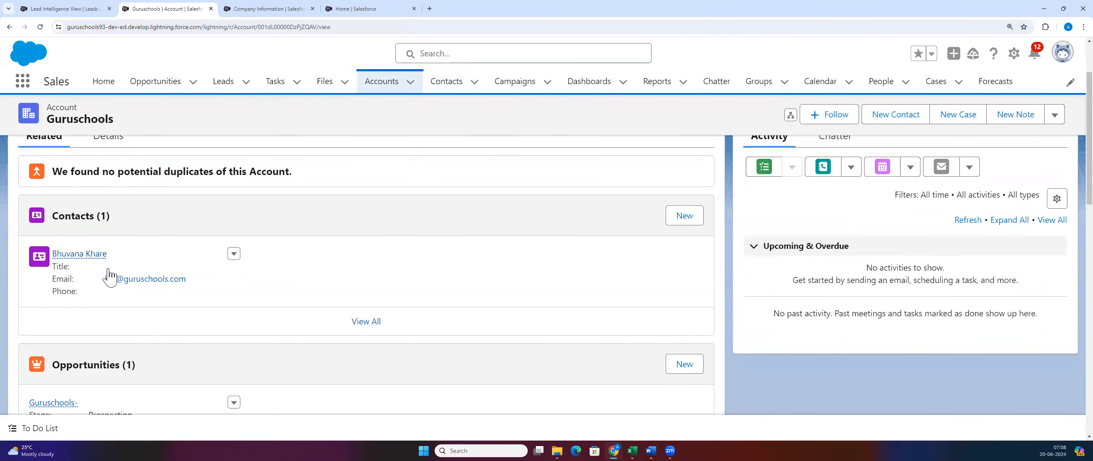
click(233, 12)
click(68, 8)
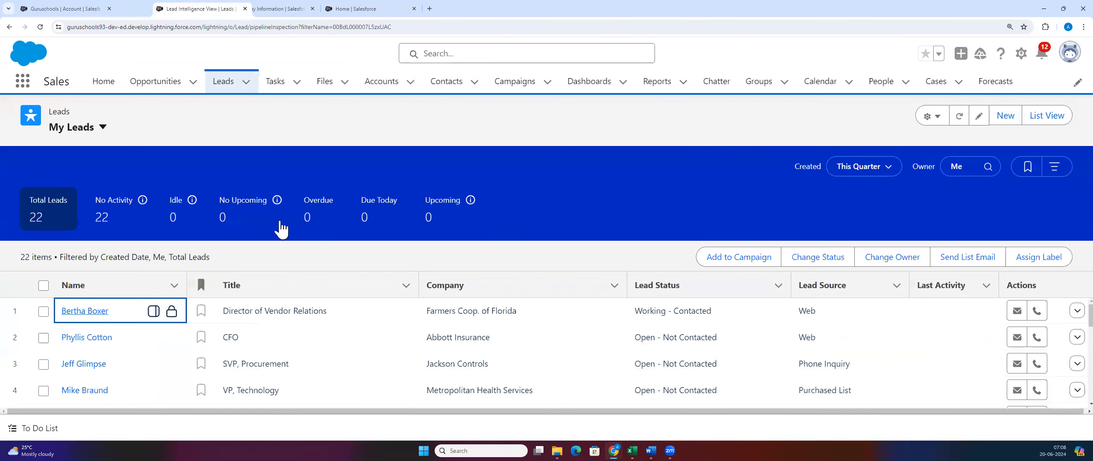
click(437, 90)
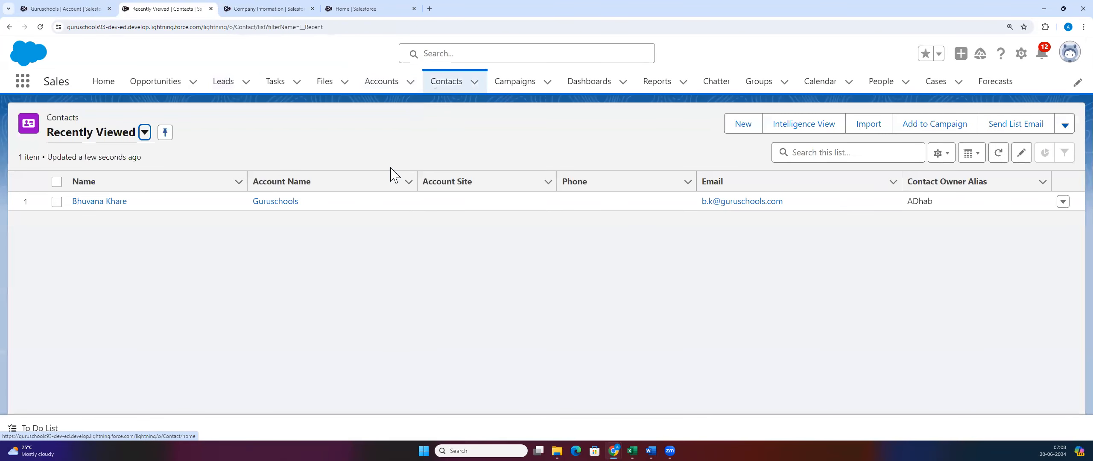
Step: Open the Guruschools contact's record and show its Details
click(104, 201)
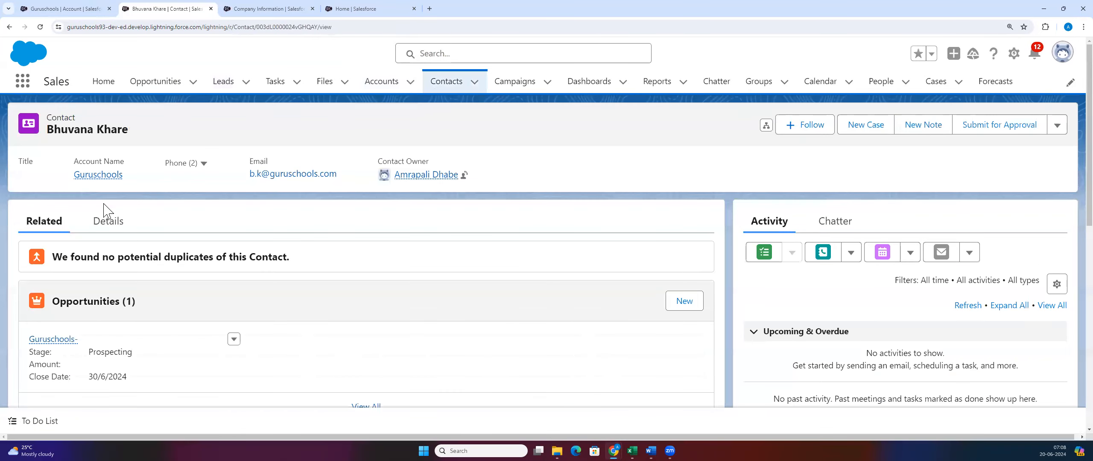
click(107, 223)
scroll(194, 237, down, 3)
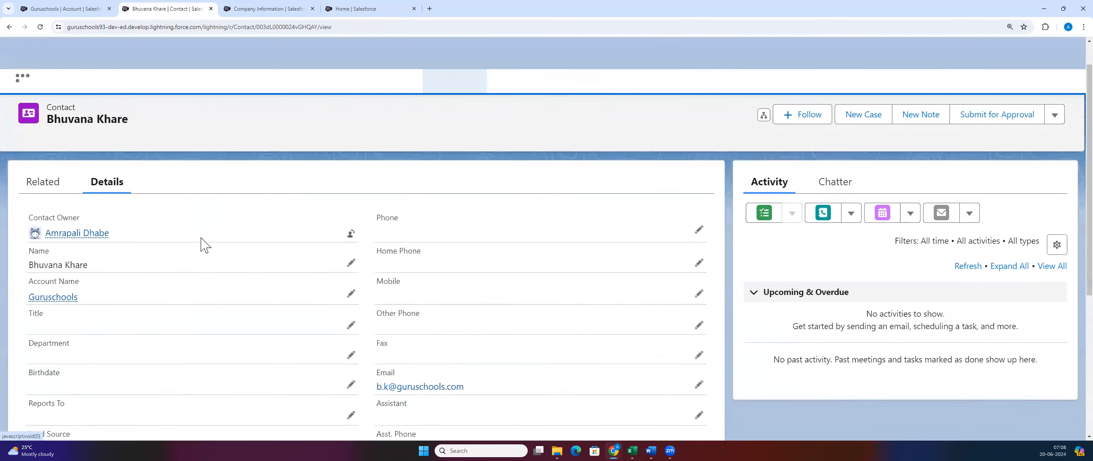
click(68, 9)
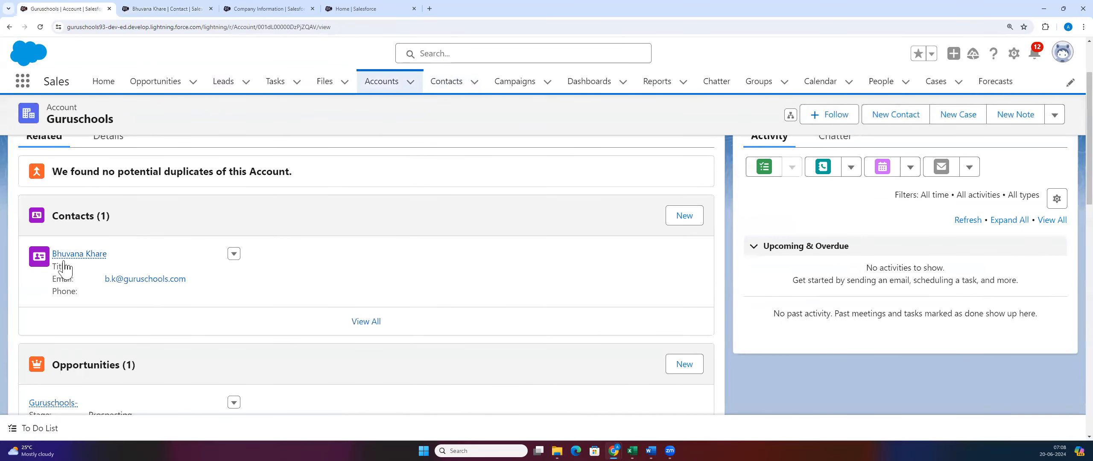
click(168, 10)
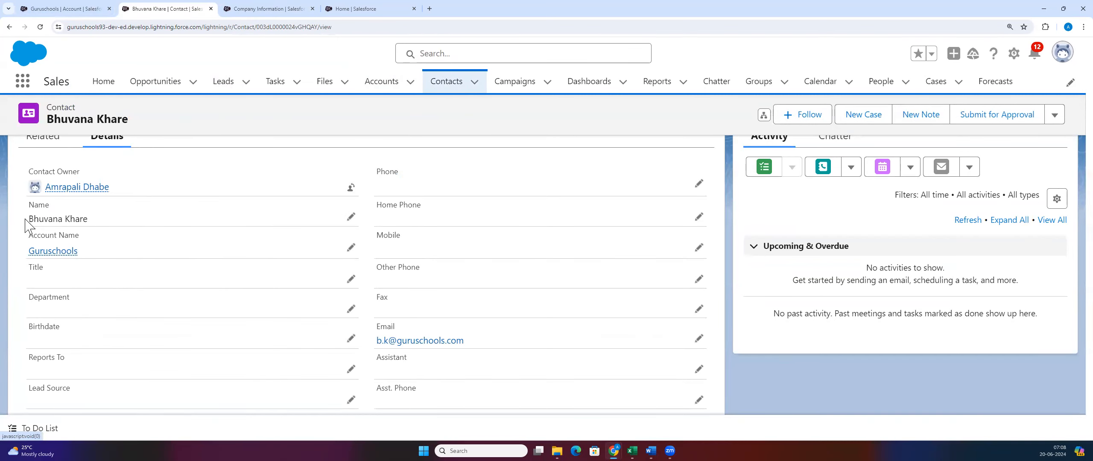
Step: Highlight the contact's name, the Guruschools account name and email, then return to the account
drag(26, 219, 91, 220)
drag(27, 251, 103, 256)
scroll(341, 273, down, 3)
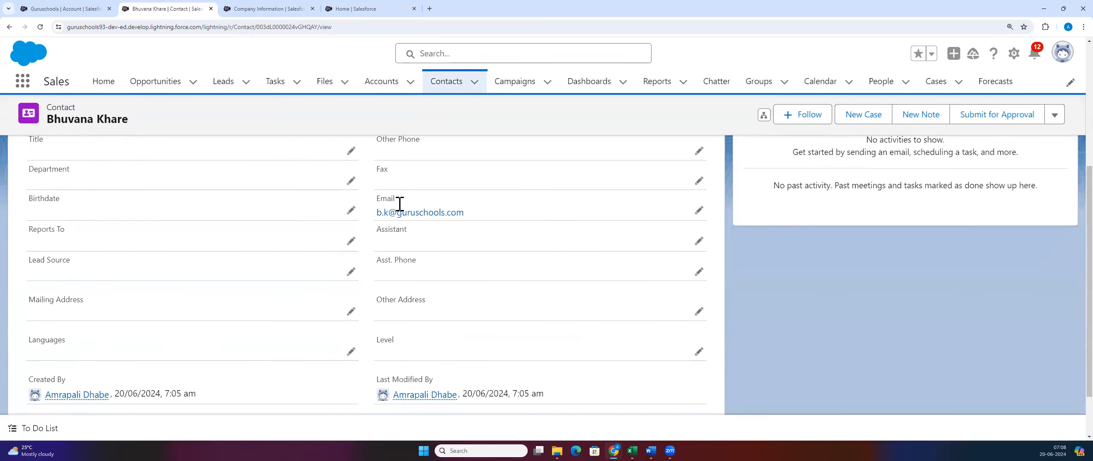
drag(400, 204, 486, 220)
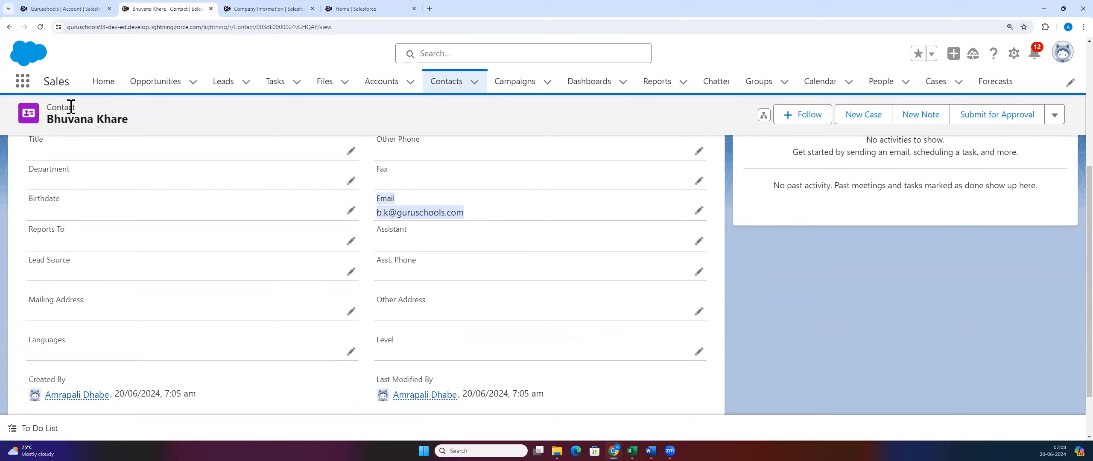
click(81, 11)
scroll(201, 288, up, 2)
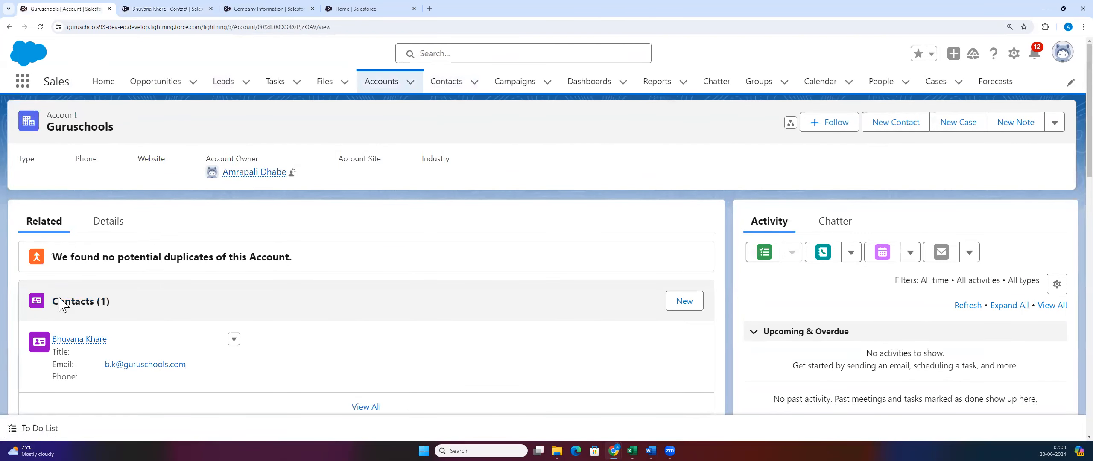
Step: Scroll the Guruschools account to its Guruschools- opportunity, then go to the Opportunities list
scroll(105, 341, down, 1)
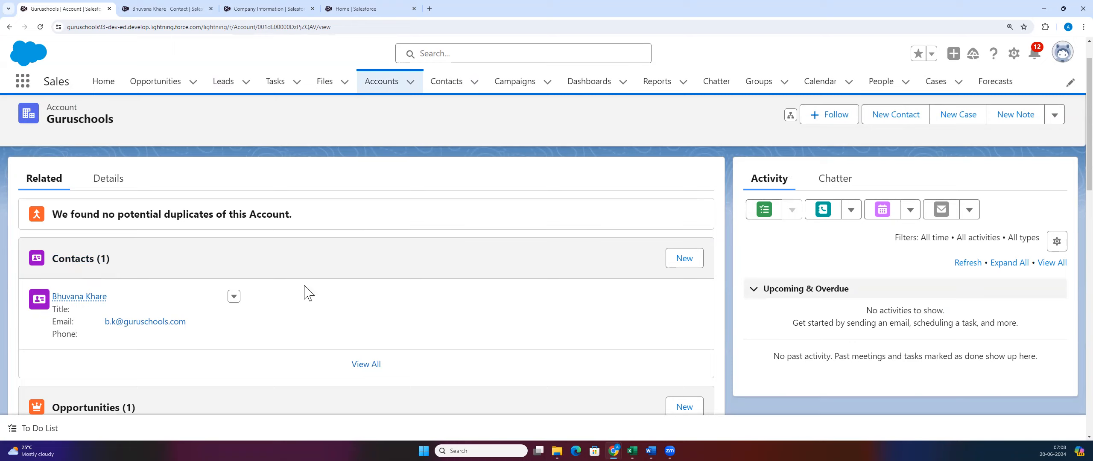
double_click(52, 122)
click(202, 138)
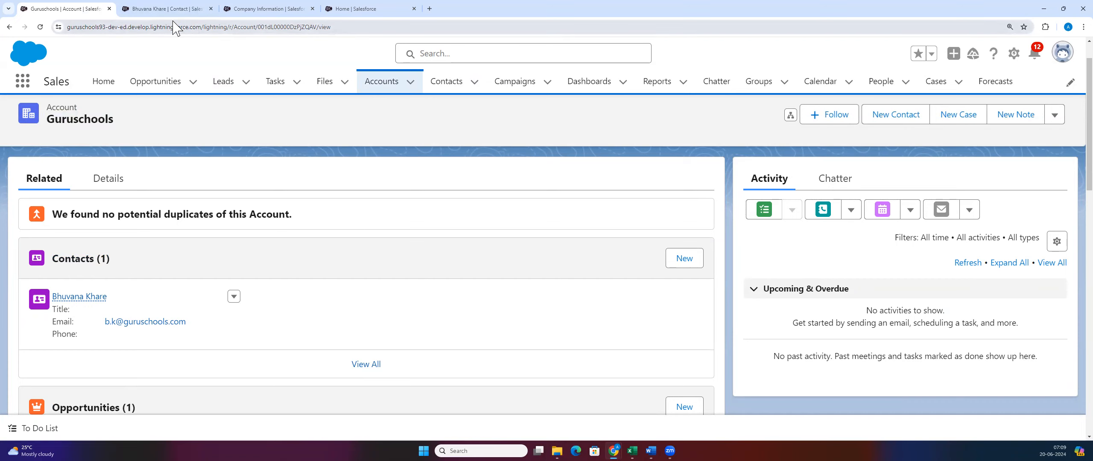
scroll(81, 273, down, 4)
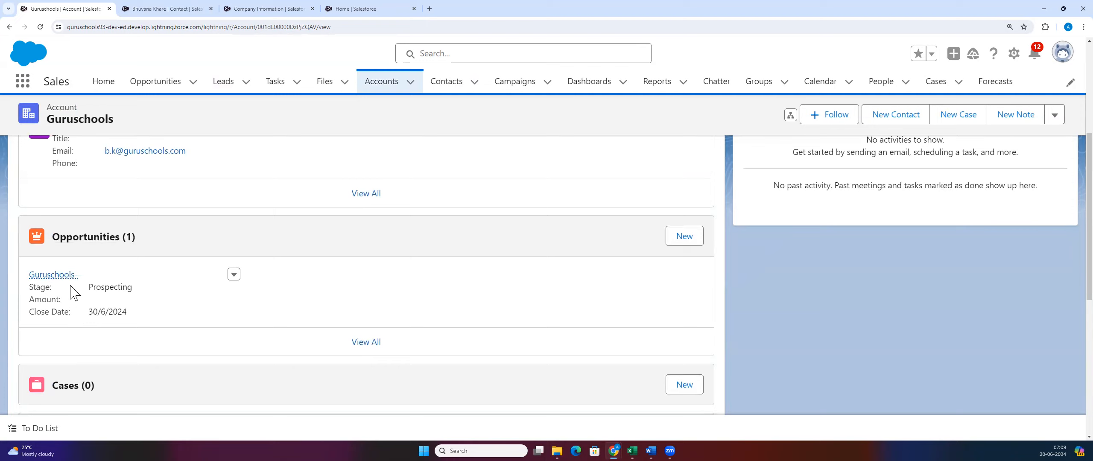
mouse_move(51, 279)
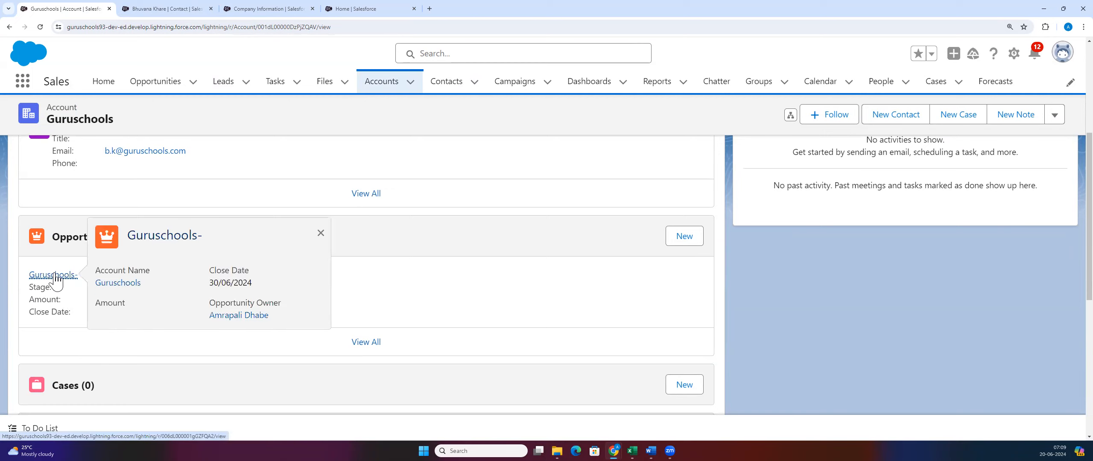
click(173, 9)
click(136, 90)
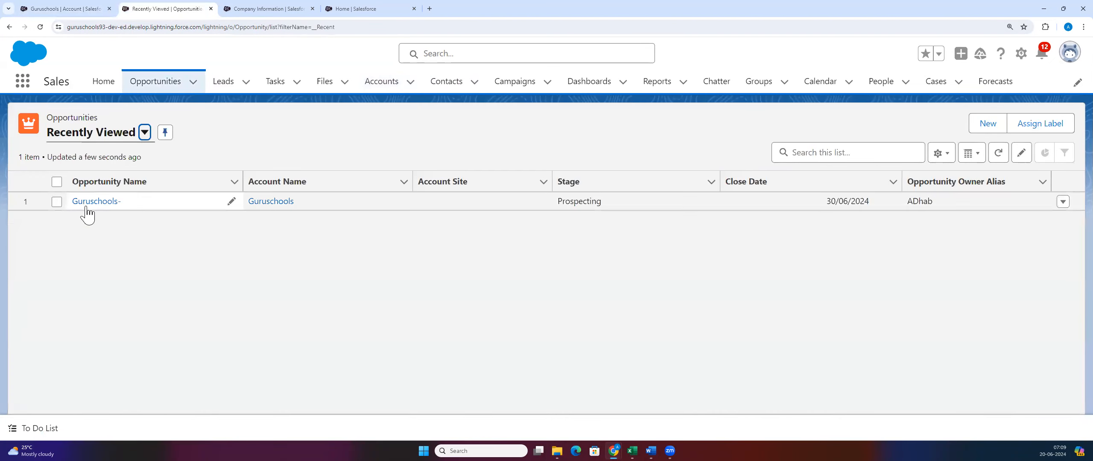
Step: Open the Guruschools- opportunity's Details and look over its fields, including the blank Amount
click(87, 203)
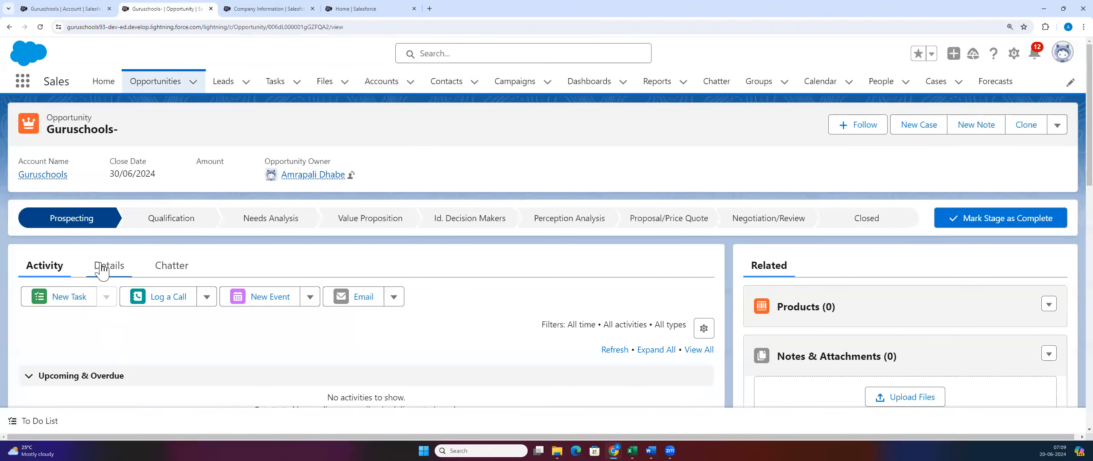
click(104, 270)
scroll(105, 269, down, 3)
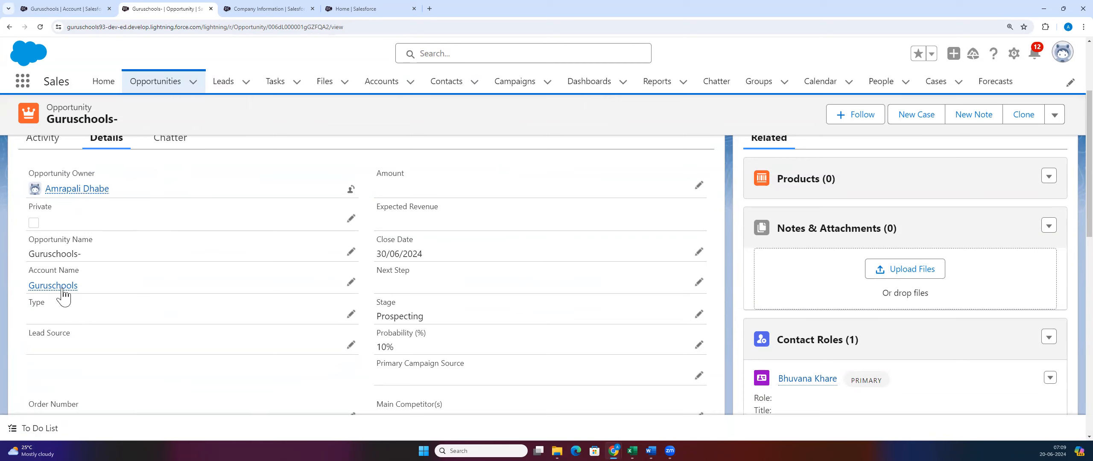
mouse_move(56, 288)
scroll(414, 386, up, 3)
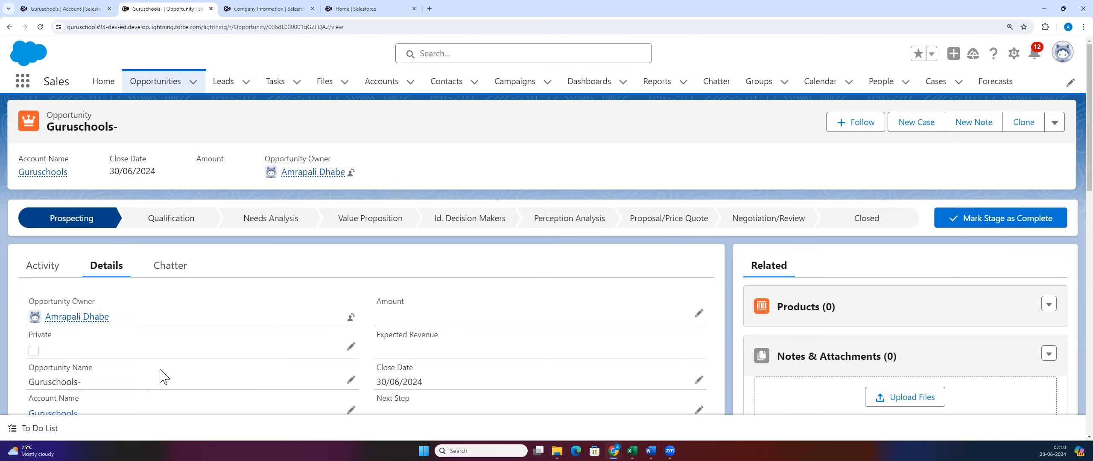
scroll(162, 376, down, 3)
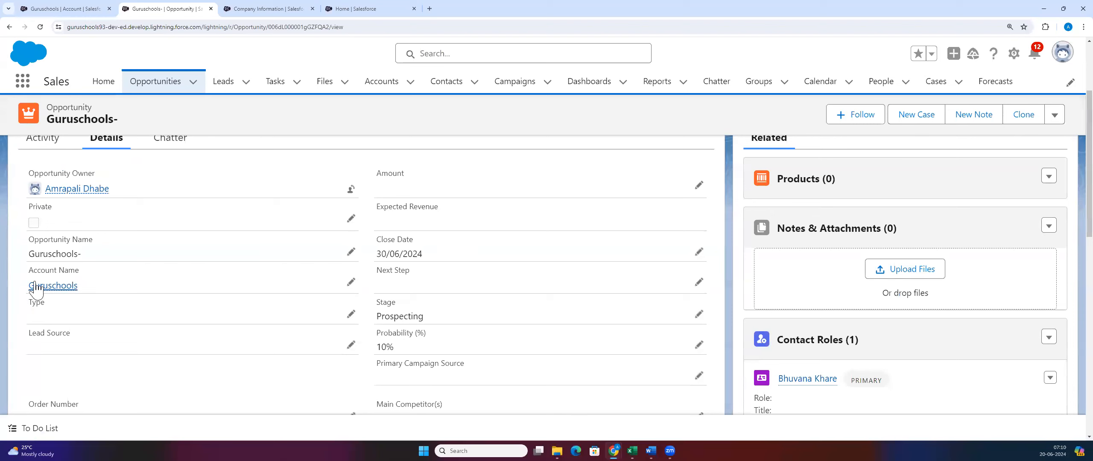
mouse_move(42, 286)
scroll(850, 308, down, 3)
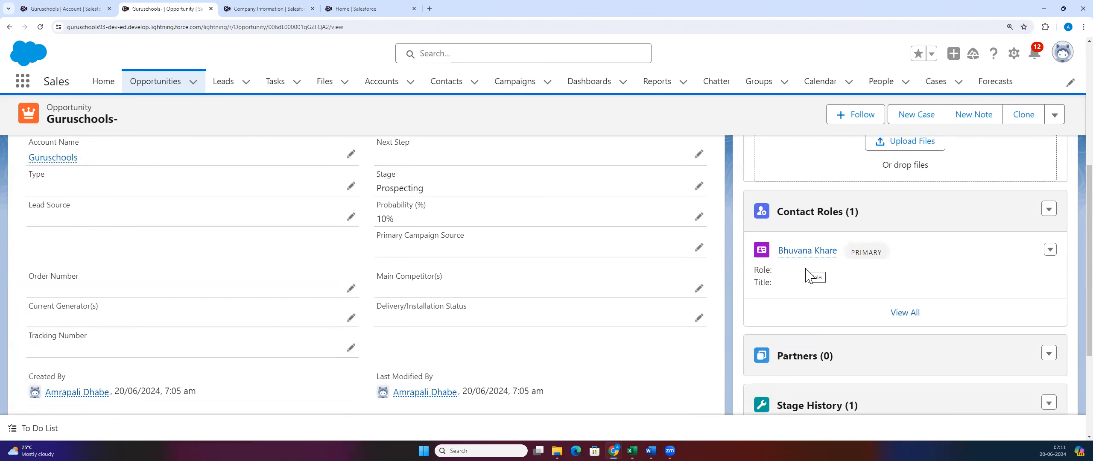
scroll(807, 278, up, 4)
scroll(171, 302, up, 2)
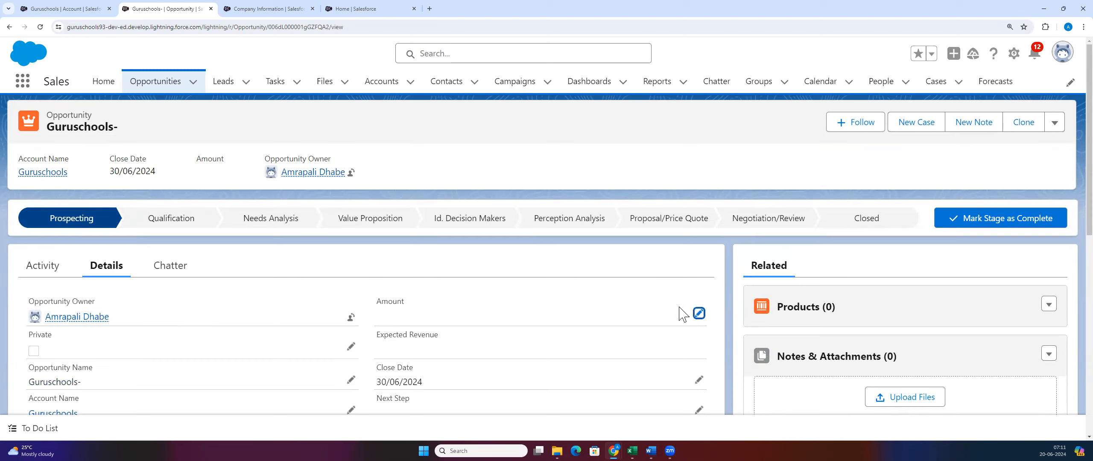
Step: Enter 1000000 as the Guruschools- opportunity Amount and save it
click(699, 313)
click(414, 350)
text(1000000)
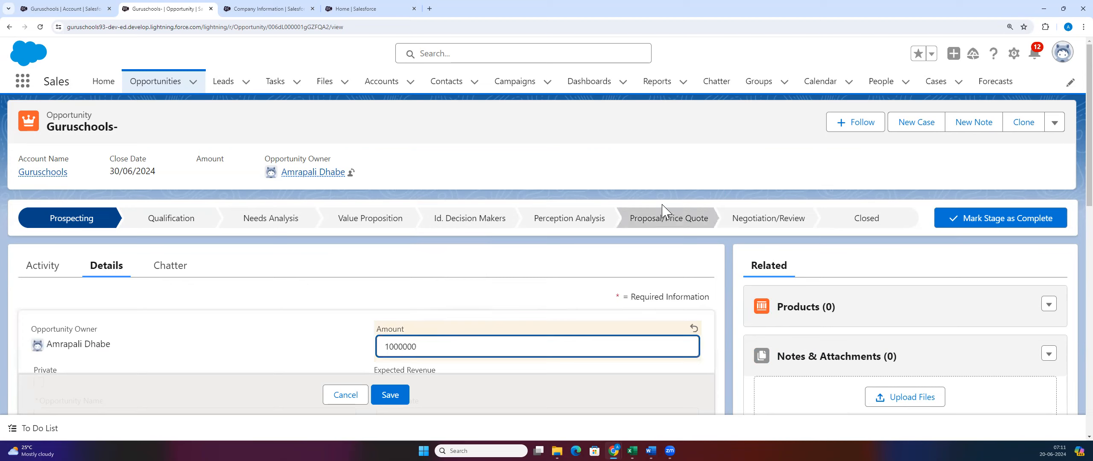
click(381, 403)
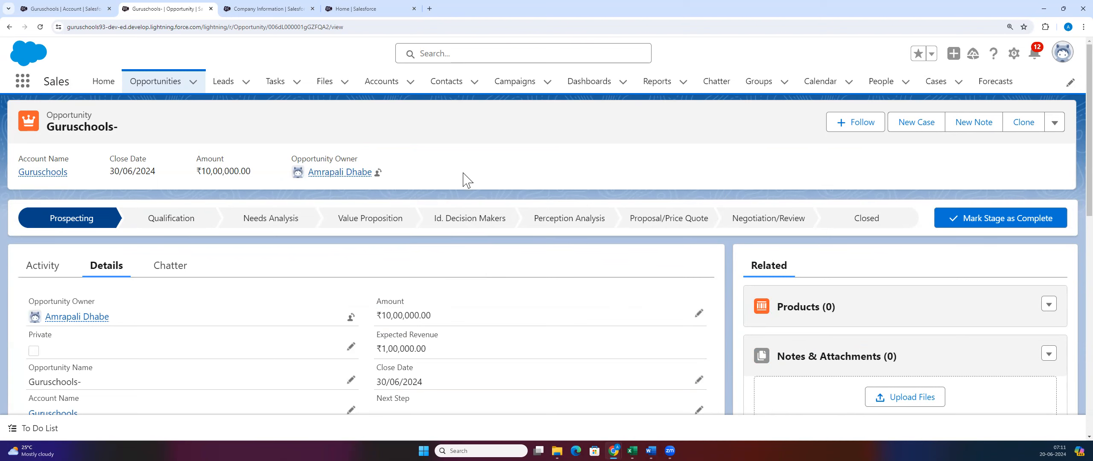
scroll(285, 370, down, 3)
scroll(298, 366, up, 3)
Step: Advance the stage to Id. Decision Makers, then Negotiation/Review, then choose the Closed stage
click(568, 219)
click(448, 219)
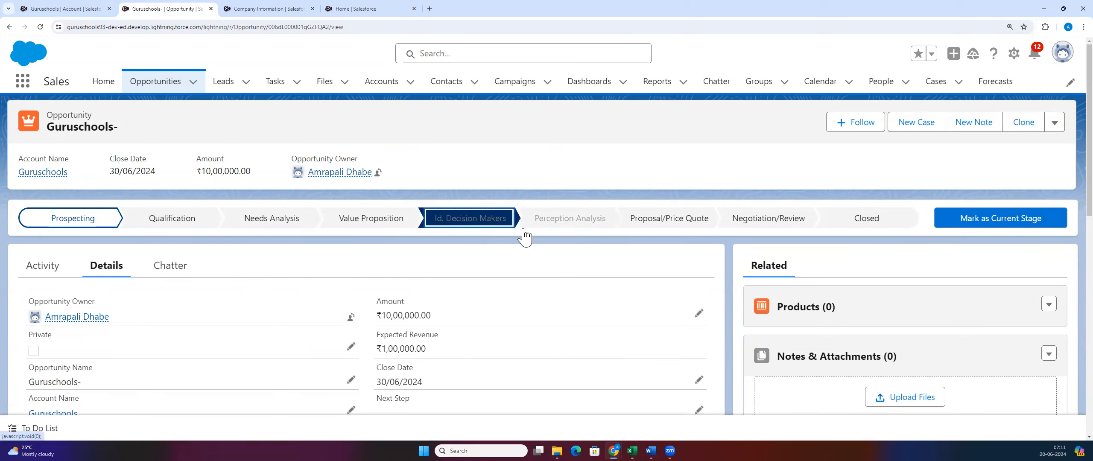
click(985, 233)
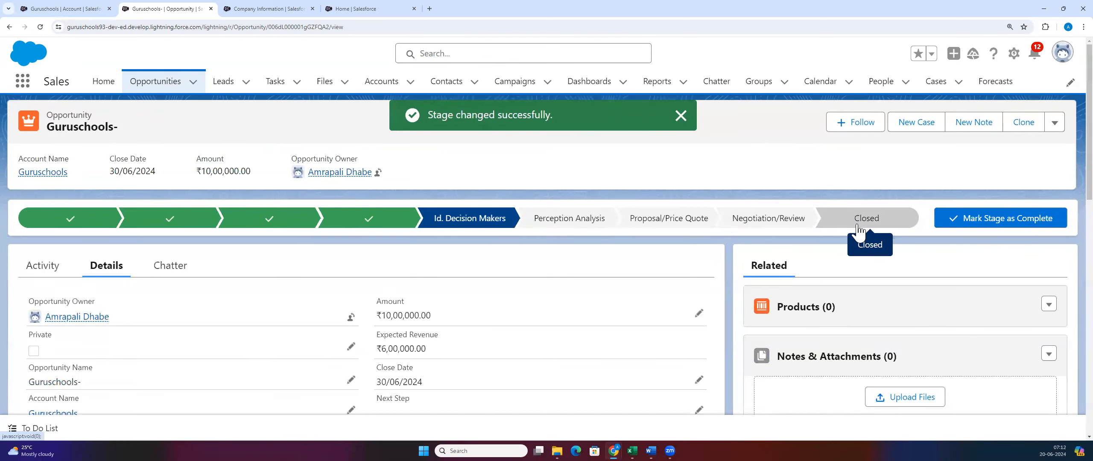
click(790, 227)
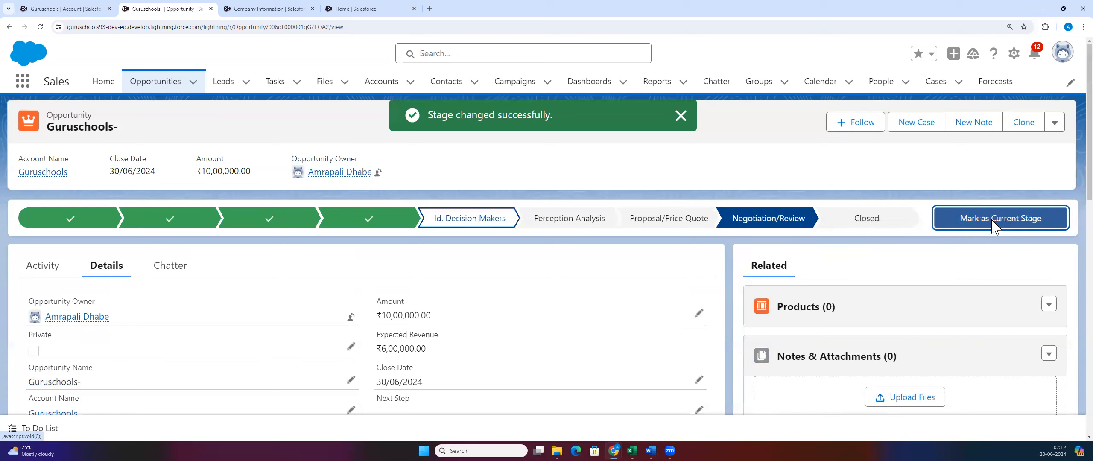
click(988, 231)
click(872, 225)
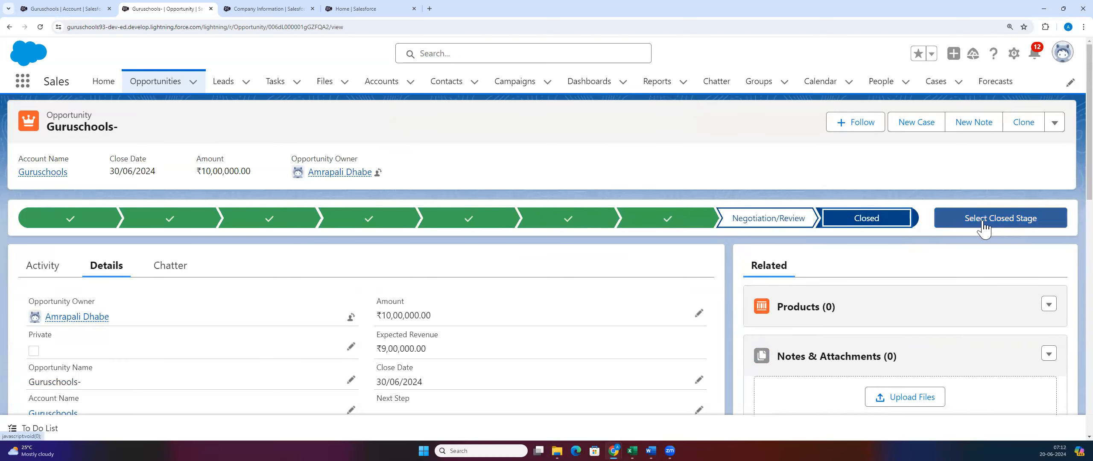
click(984, 228)
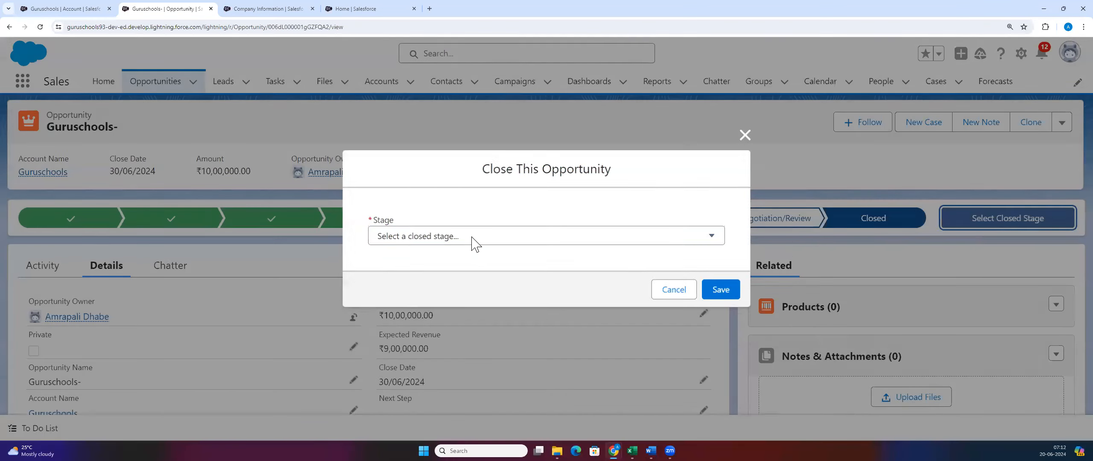
Step: Close the Guruschools- opportunity as Closed Won and dismiss the confirmation
click(456, 238)
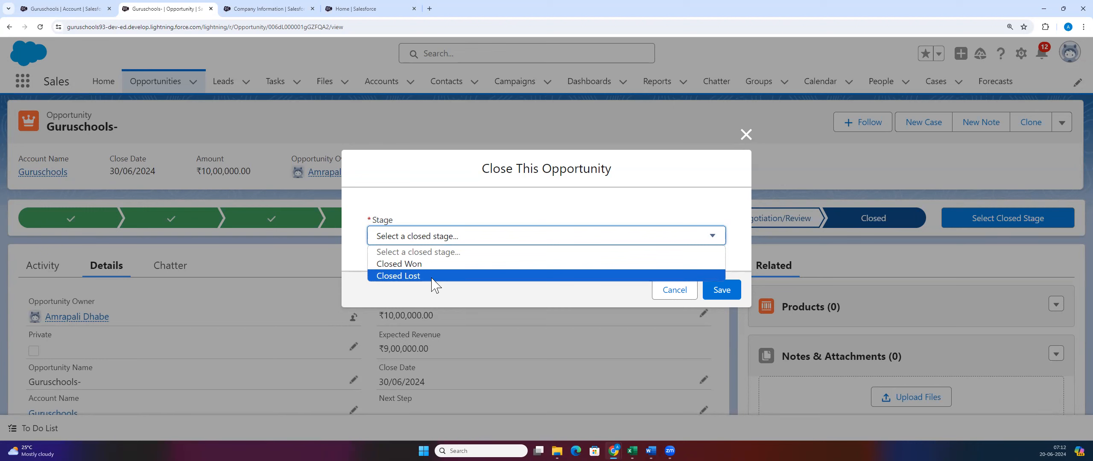
click(460, 266)
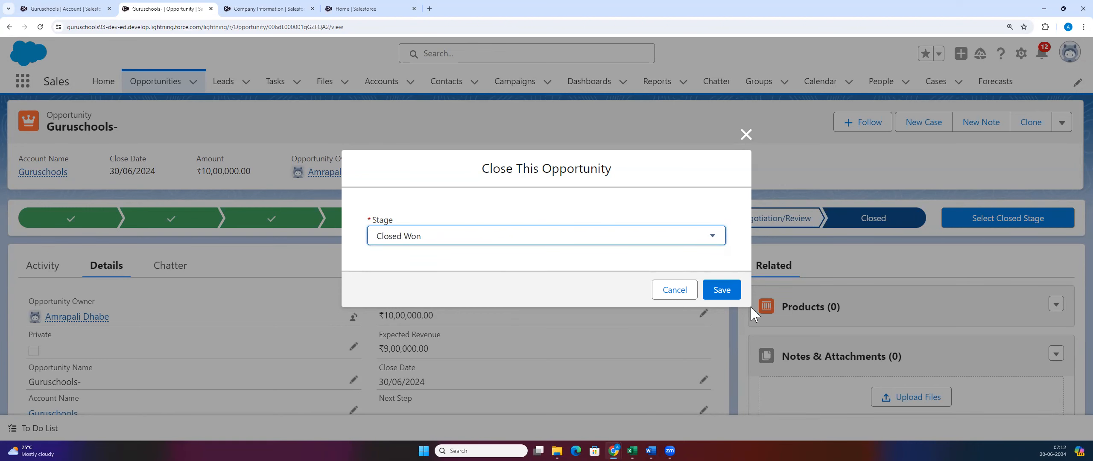
click(720, 290)
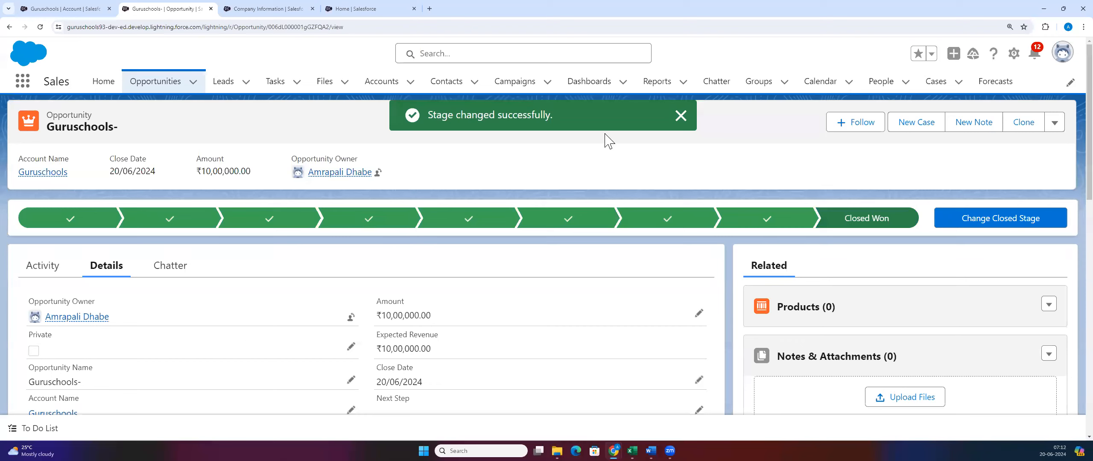
click(677, 115)
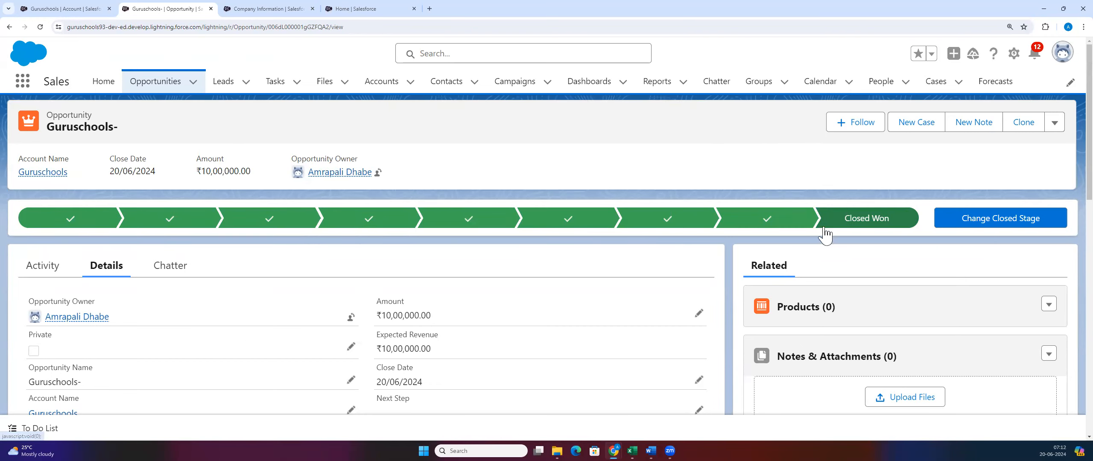
Step: Change the closed stage to Closed Lost, save, and dismiss the reopened close dialog
click(943, 225)
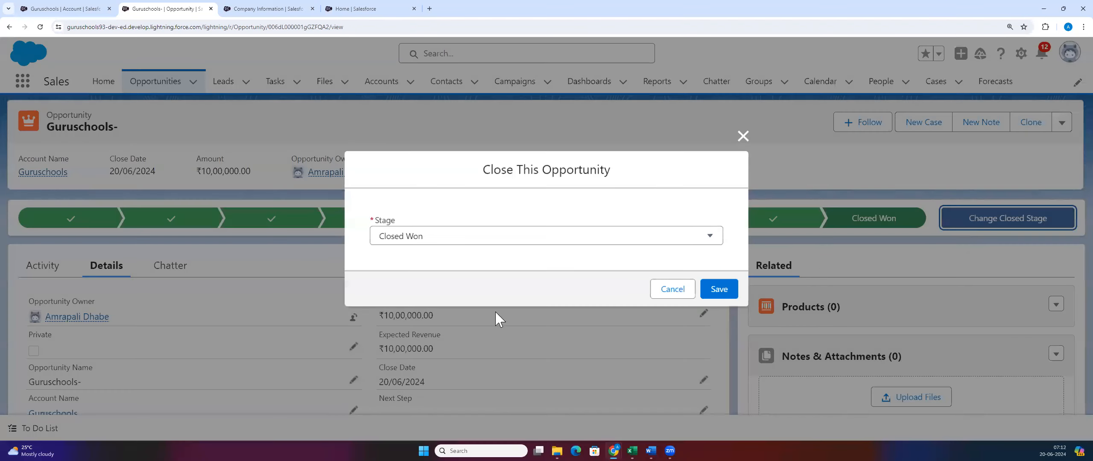
click(440, 247)
click(439, 278)
click(726, 288)
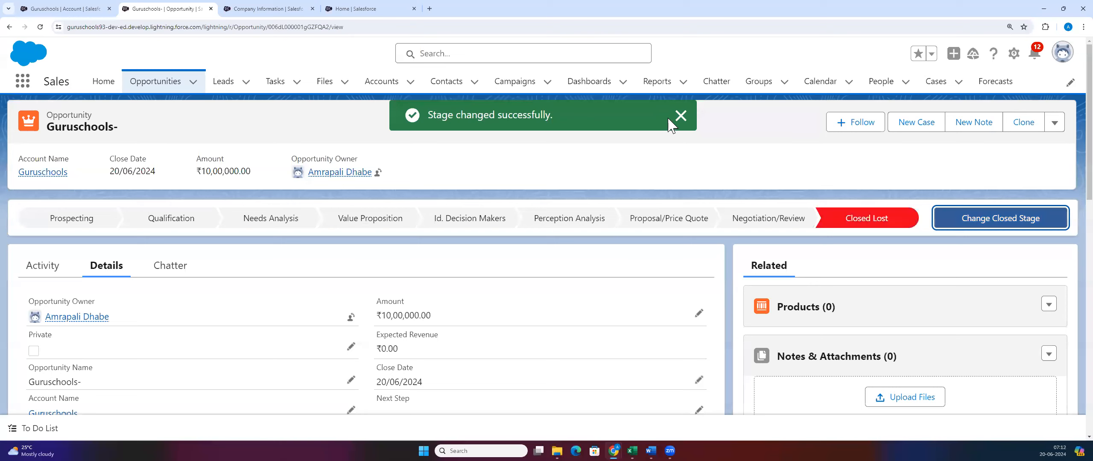
click(680, 116)
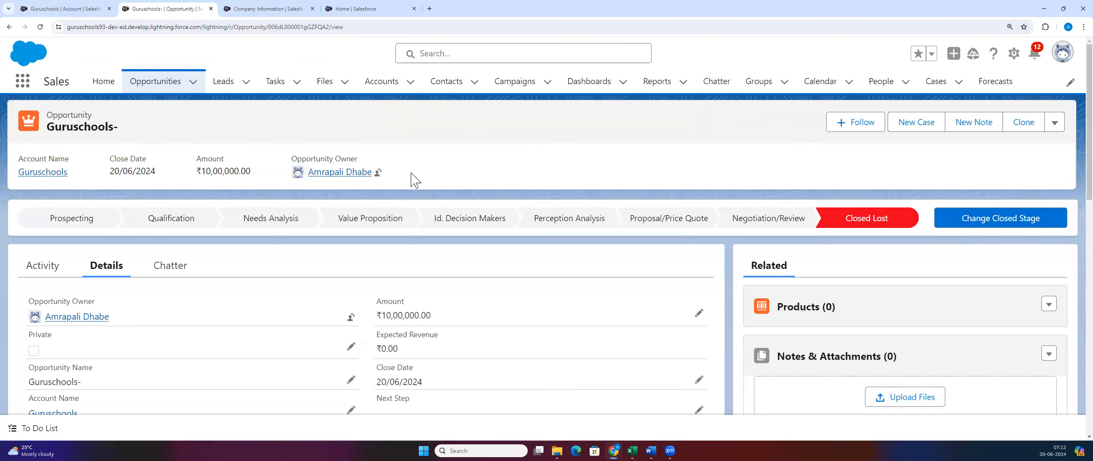
click(985, 226)
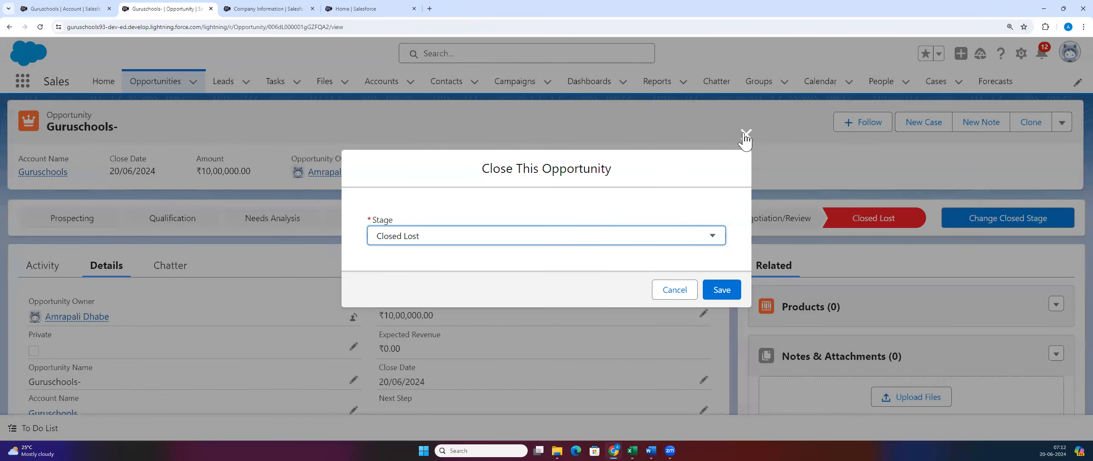
click(746, 135)
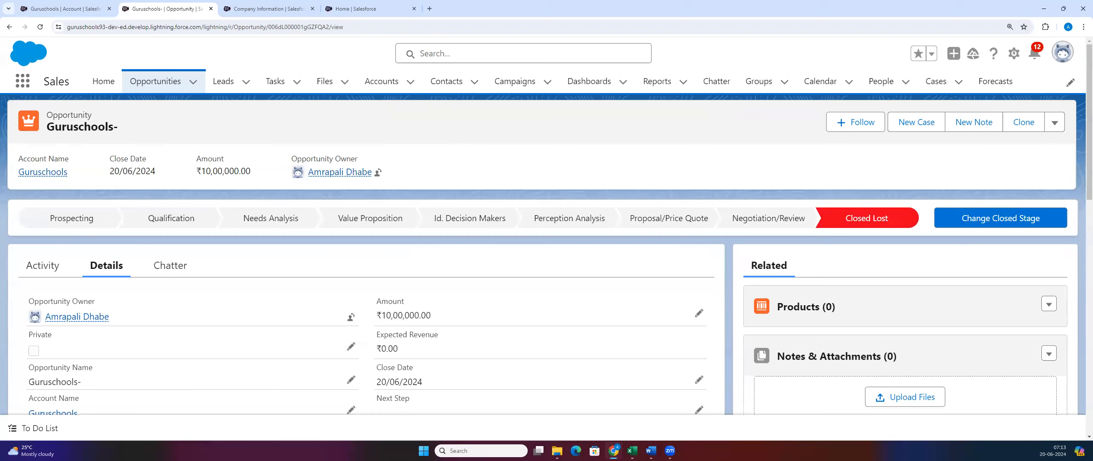
key(alt+Tab)
click(640, 178)
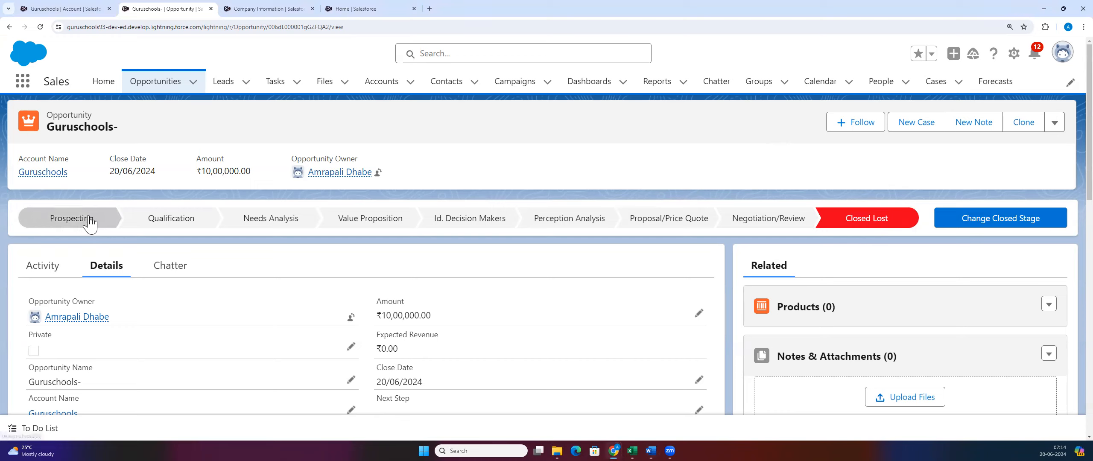
mouse_move(90, 222)
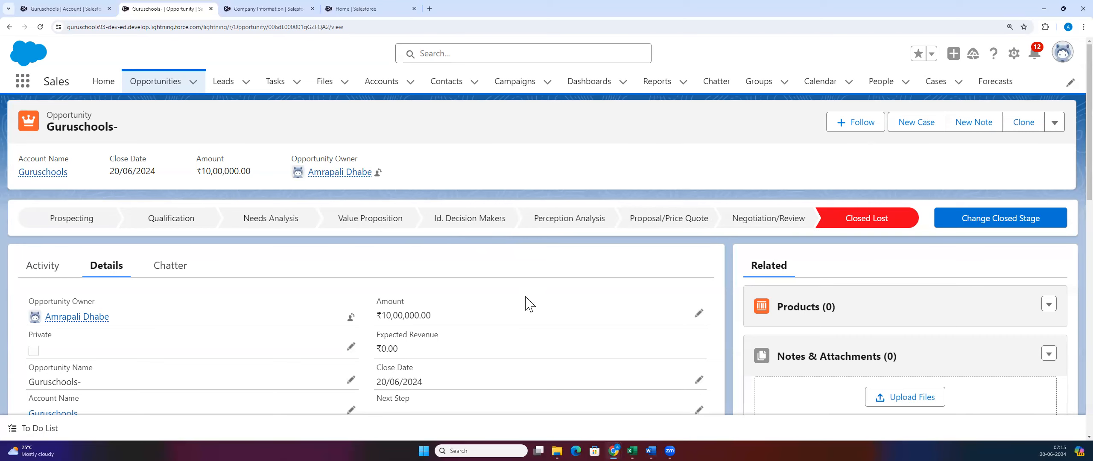
scroll(398, 318, down, 5)
scroll(398, 318, down, 3)
scroll(398, 317, up, 8)
scroll(525, 324, down, 3)
scroll(526, 327, down, 1)
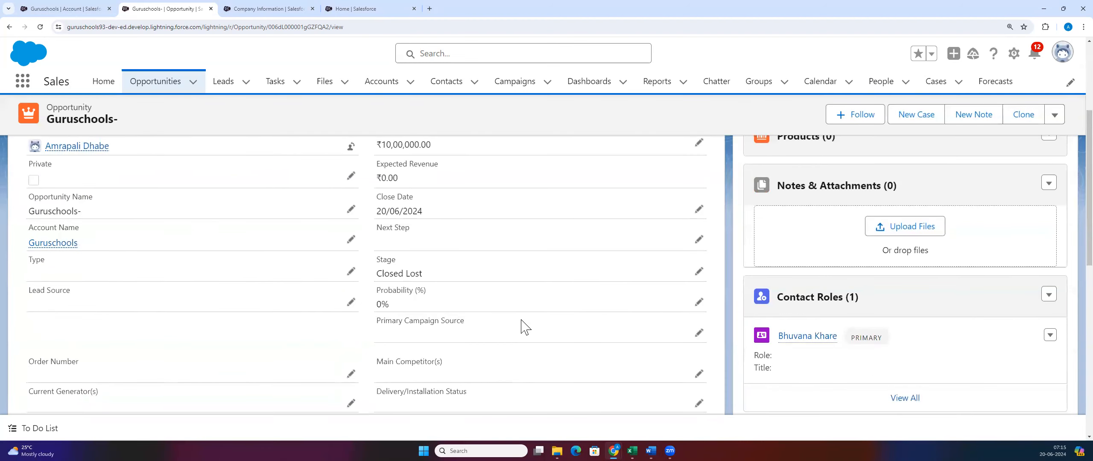
scroll(526, 327, up, 4)
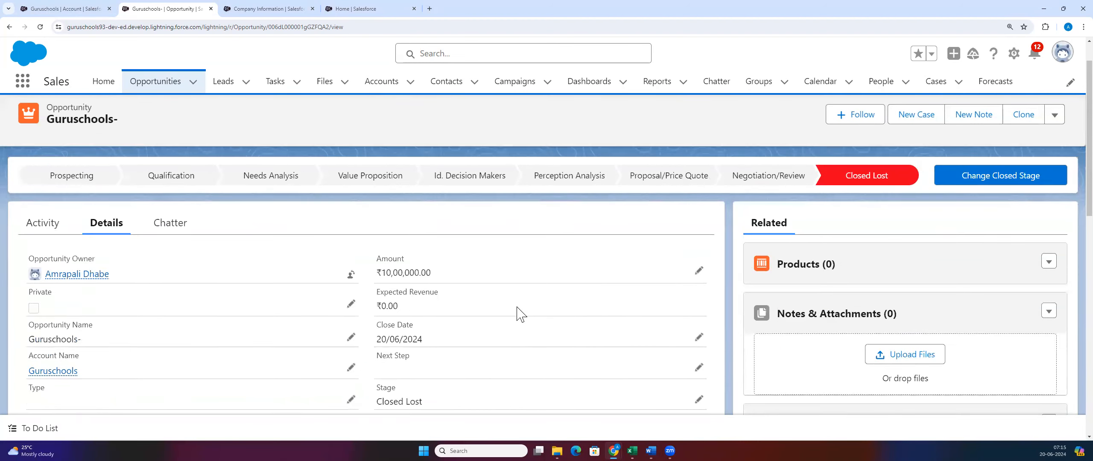
scroll(312, 330, down, 5)
scroll(364, 330, down, 1)
scroll(363, 330, up, 4)
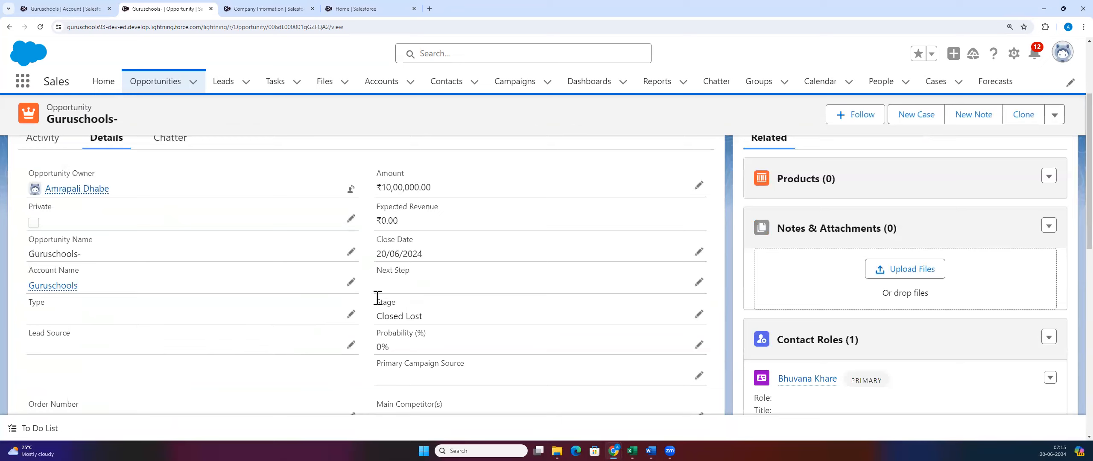
drag(378, 298, 435, 320)
drag(434, 225, 379, 240)
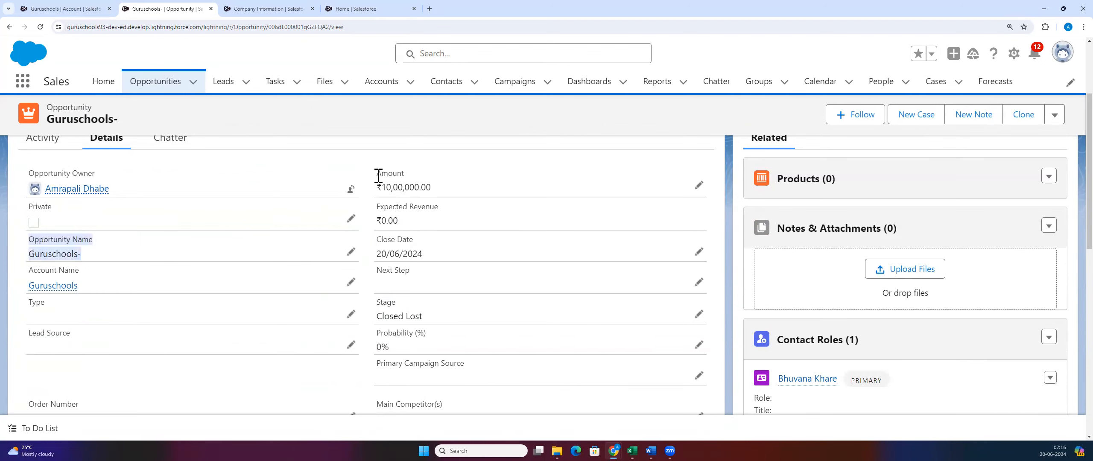
scroll(120, 337, down, 3)
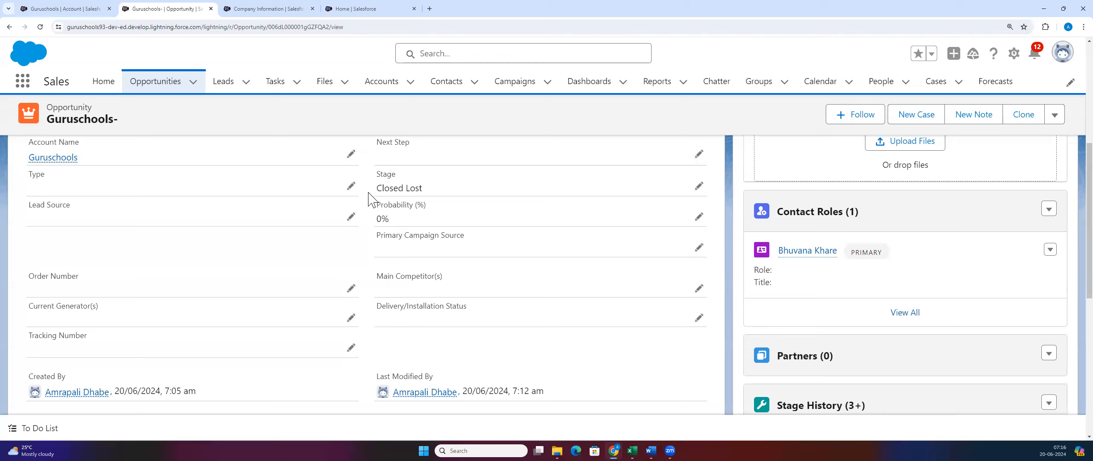
scroll(370, 198, up, 3)
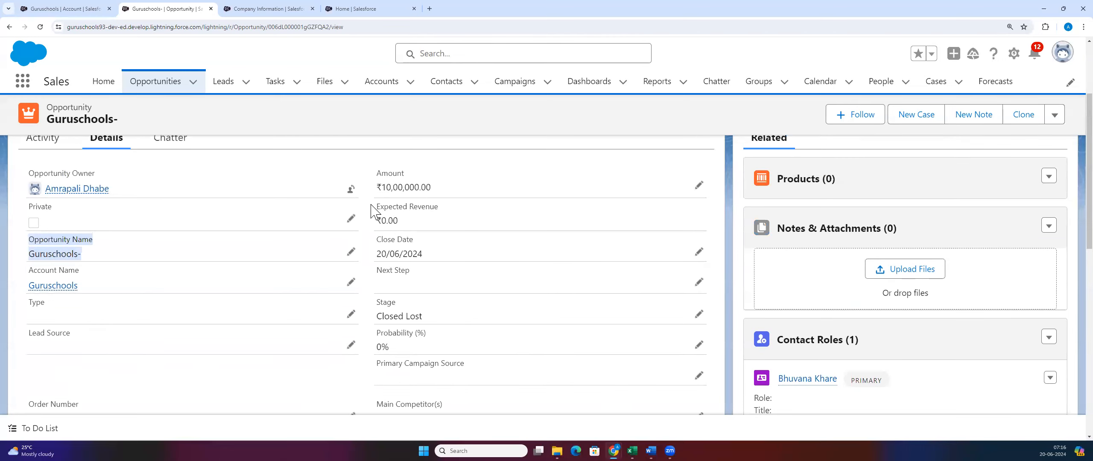
drag(371, 210, 452, 215)
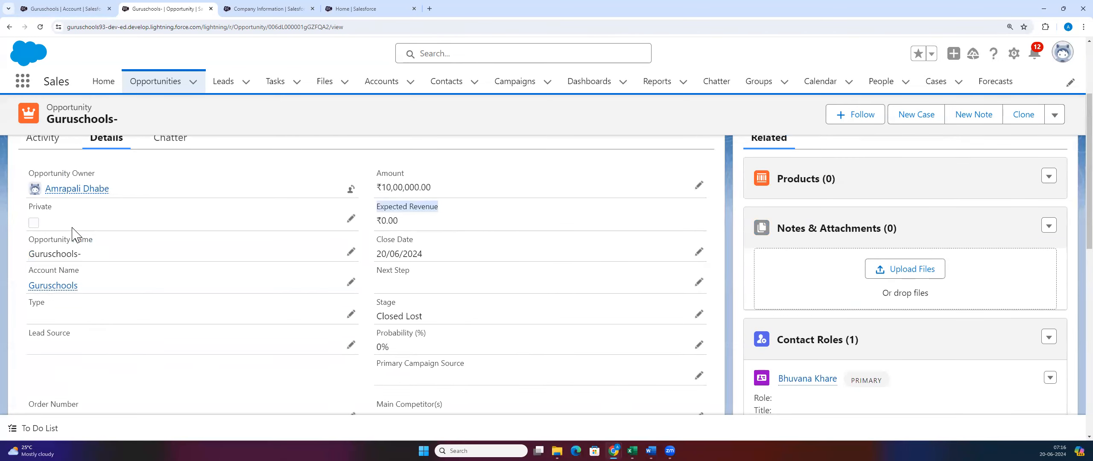
click(437, 204)
scroll(522, 242, up, 3)
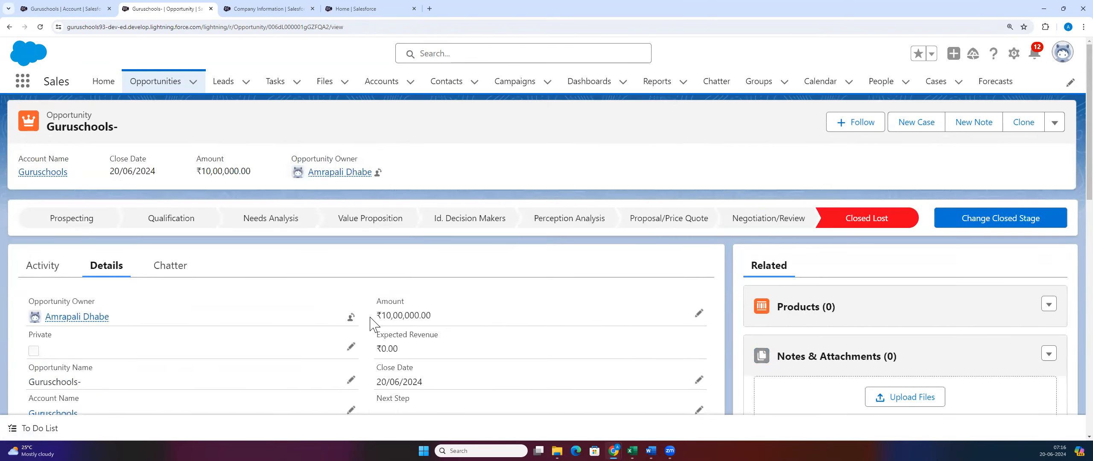
scroll(370, 324, down, 3)
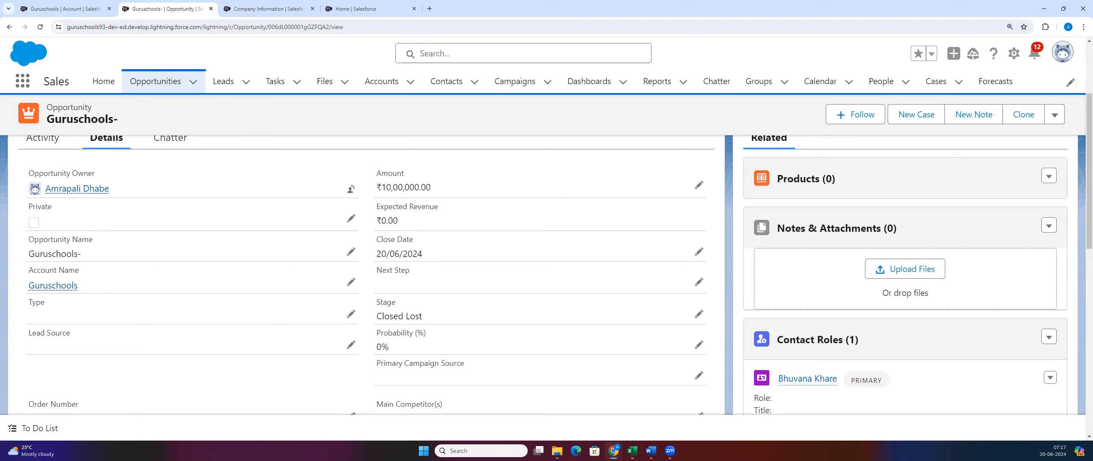
key(alt+Tab)
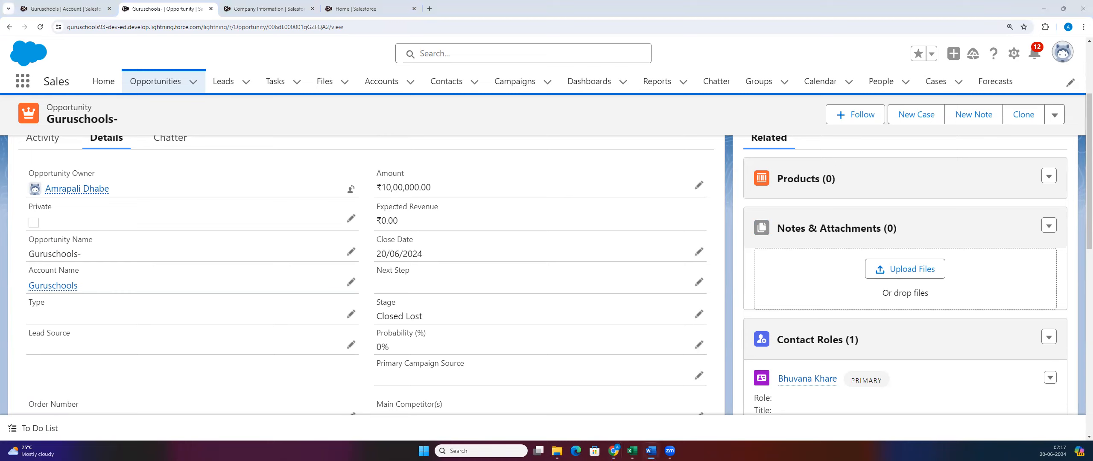